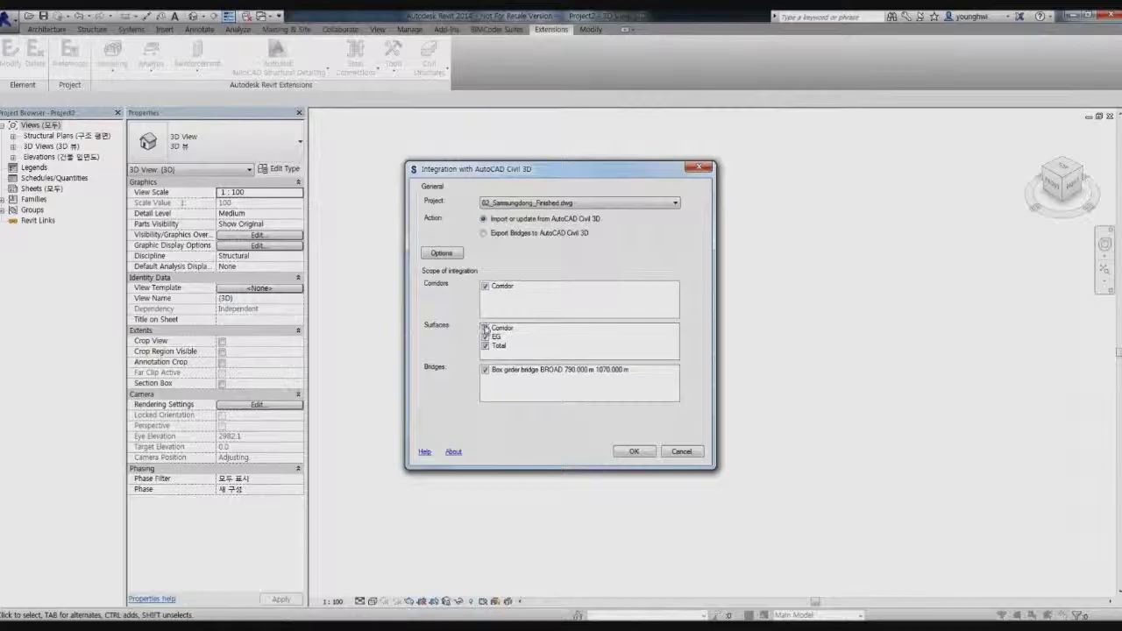
- Exclude the Corridor, EG and Total surfaces from the AutoCAD Civil 3D integration scope and start the import
left_click(486, 337)
left_click(486, 346)
left_click(486, 329)
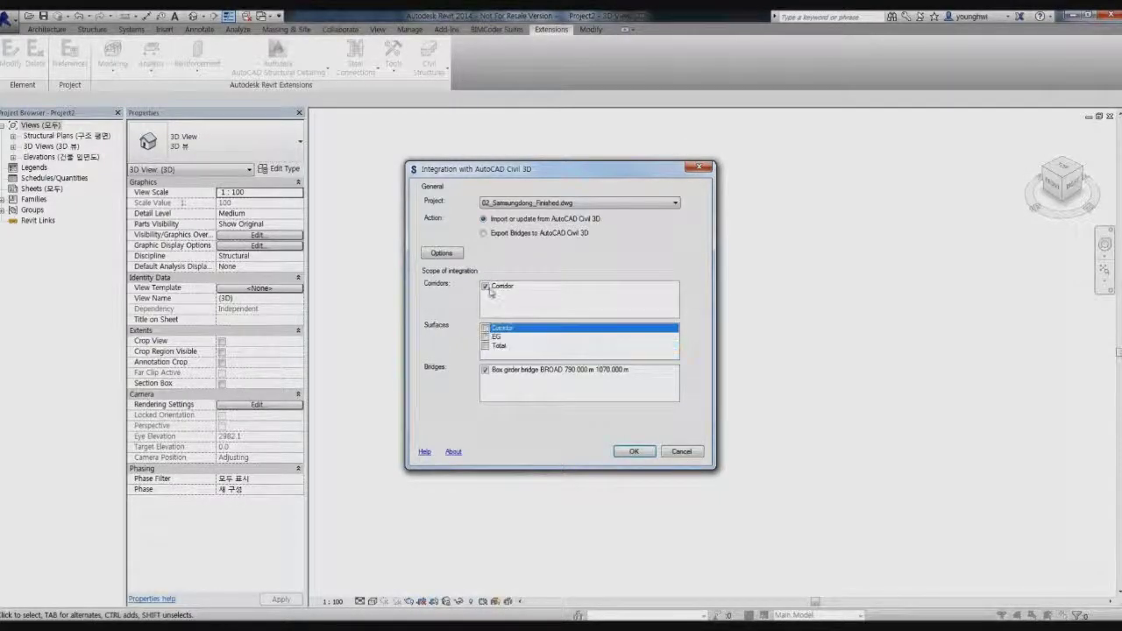
left_click(486, 287)
left_click(632, 452)
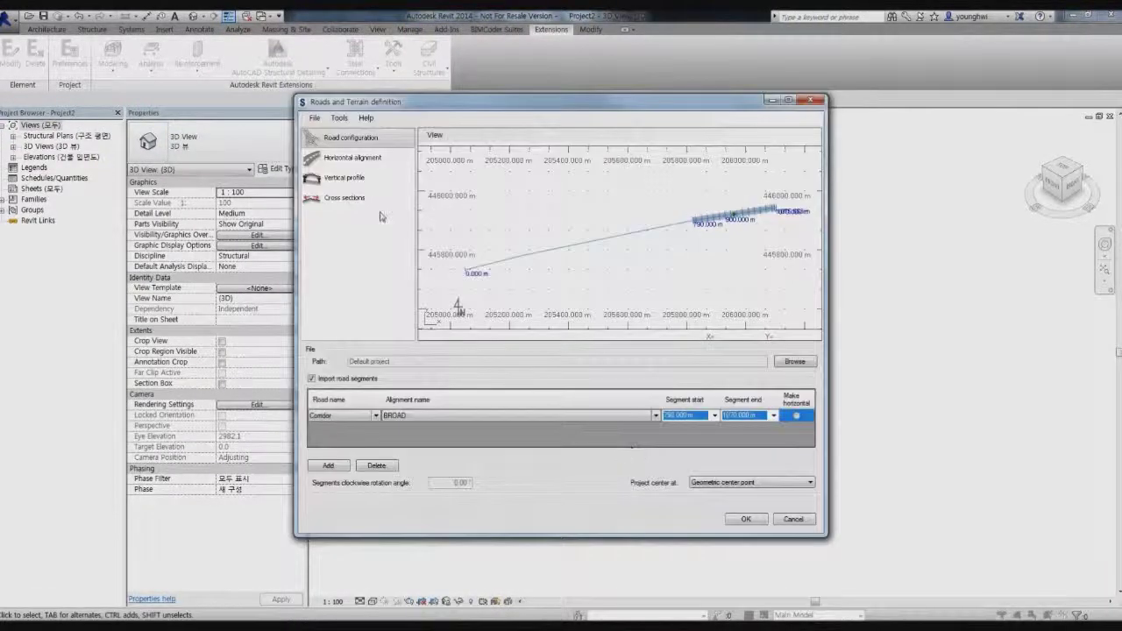
- Check the road's horizontal alignment, vertical profile and cross sections, generate the road, and display the 3D view as Shaded
left_click(367, 166)
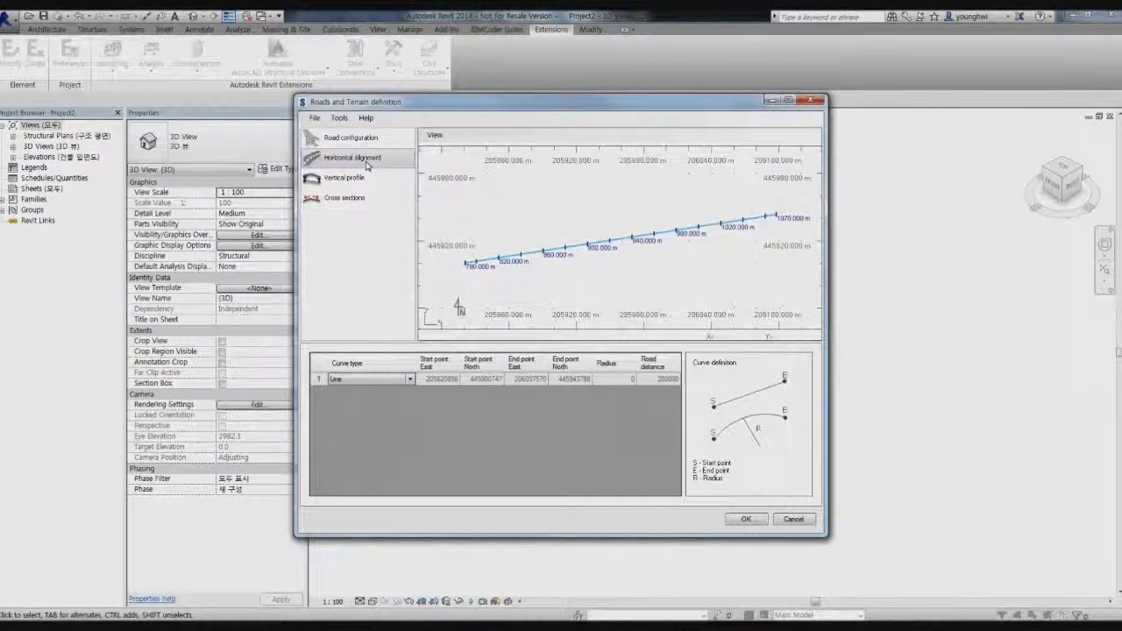
left_click(357, 184)
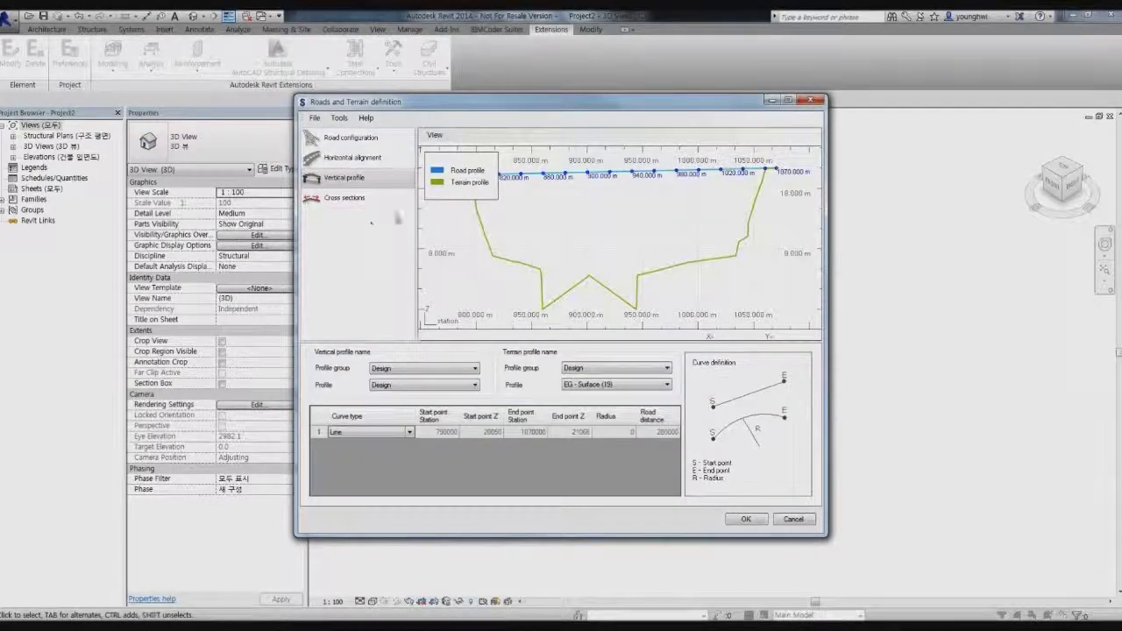
left_click(328, 201)
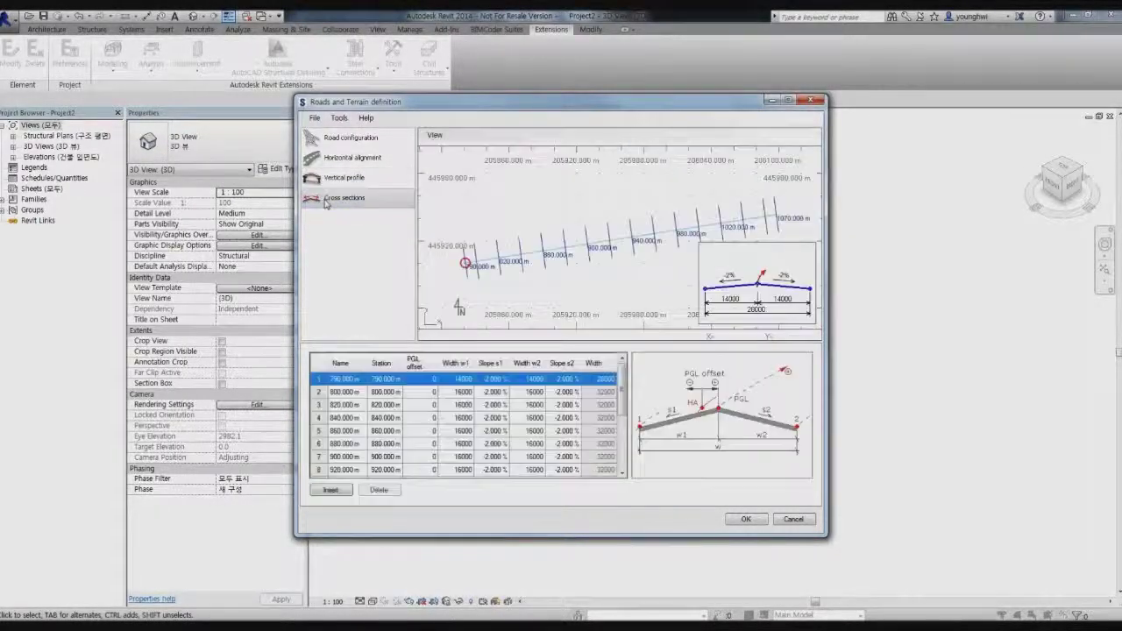
left_click(745, 520)
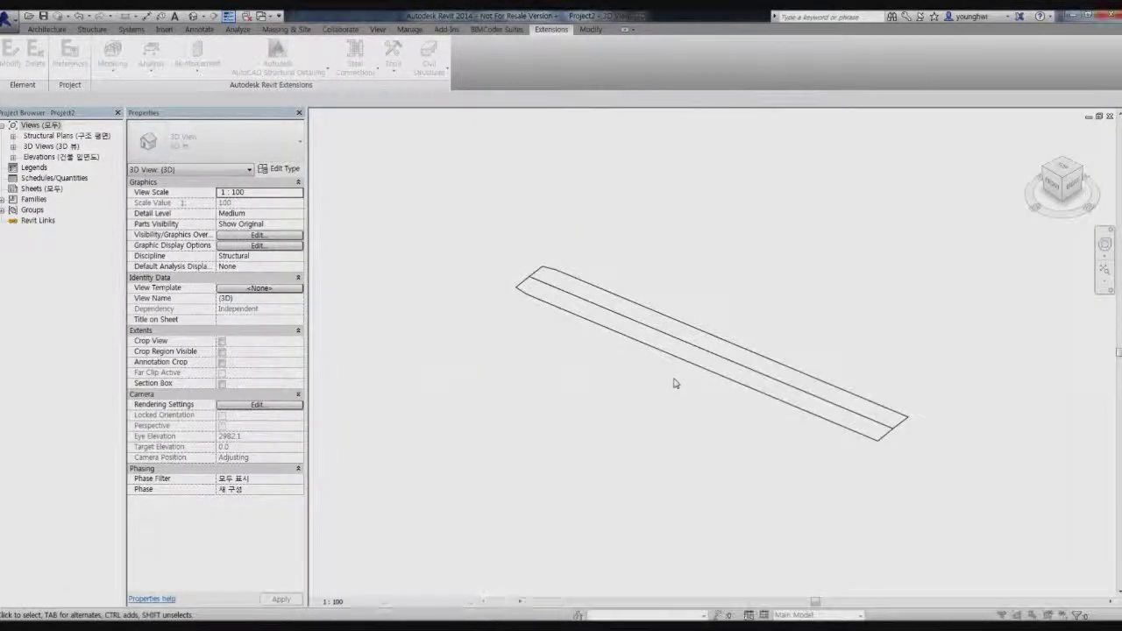
left_click(372, 601)
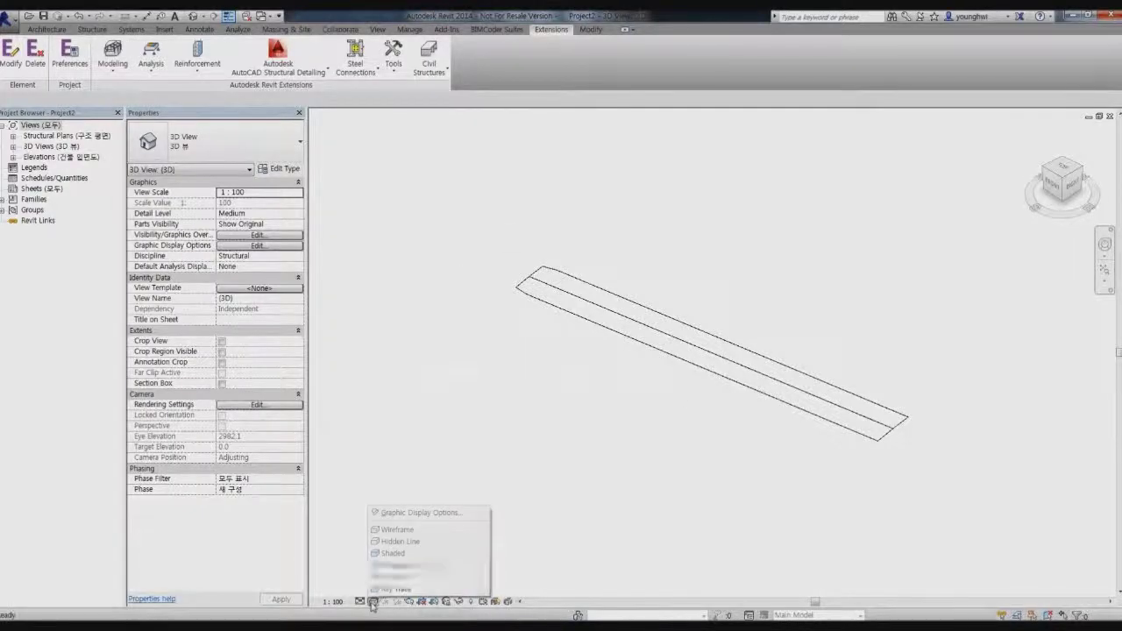
left_click(410, 556)
- Generate a concrete box girder bridge on the road after reviewing its deck, roadway and barrier definitions
left_click(430, 69)
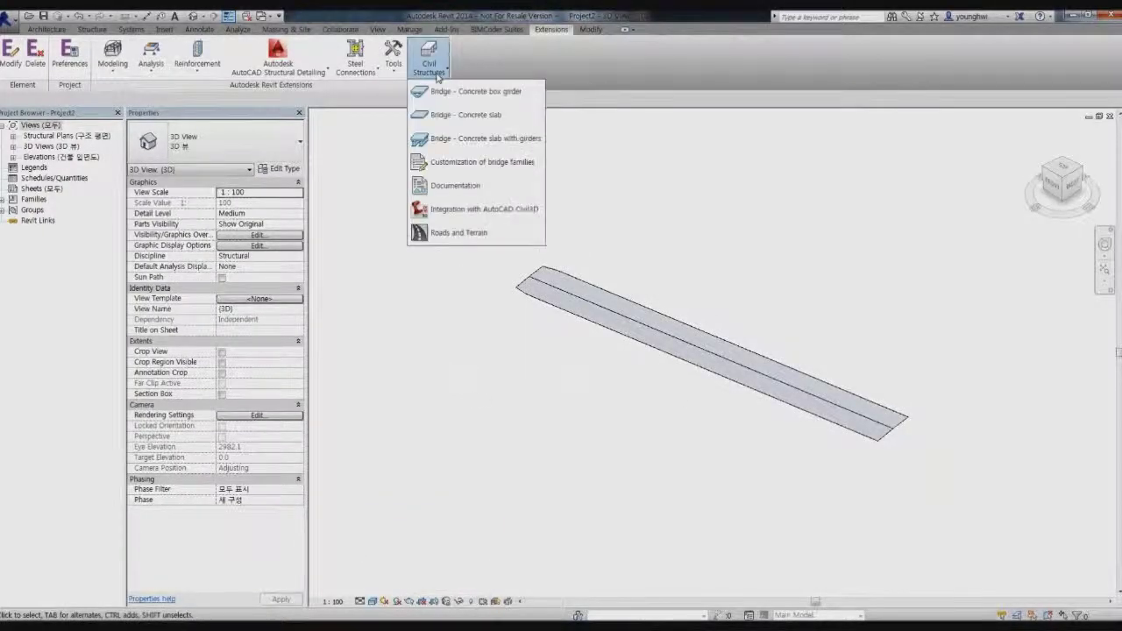
left_click(446, 91)
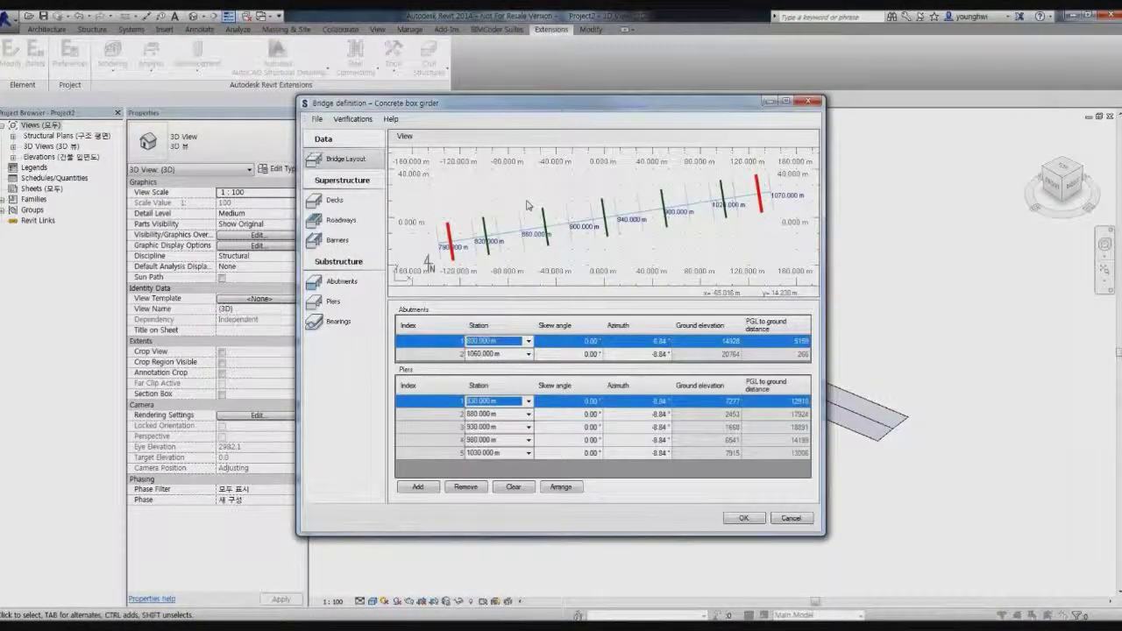
left_click(362, 199)
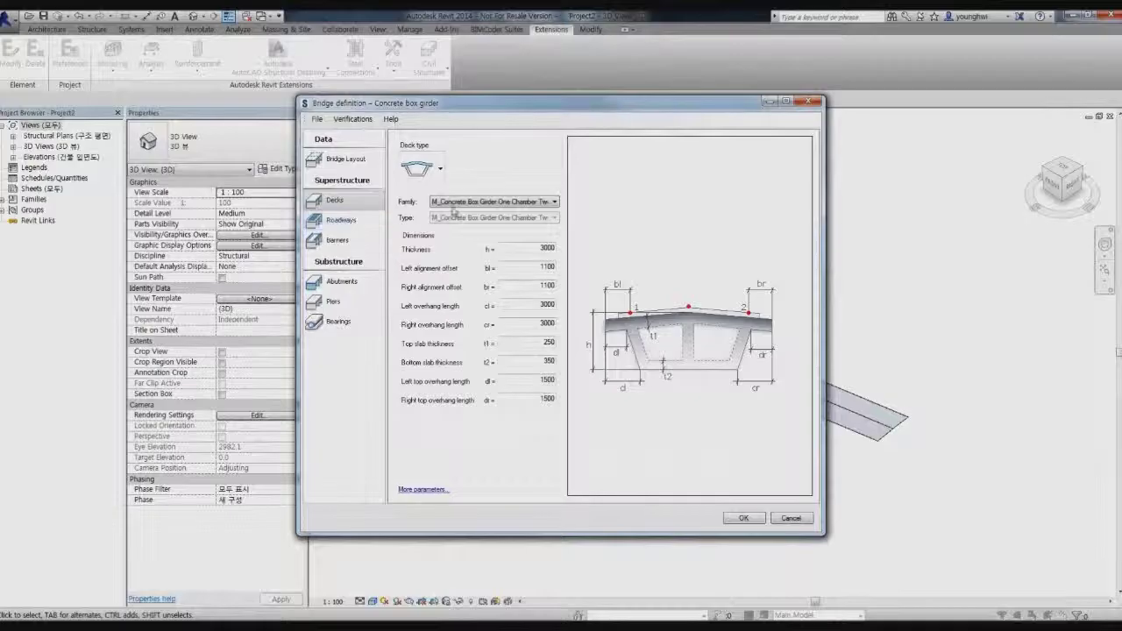
left_click(341, 221)
left_click(337, 239)
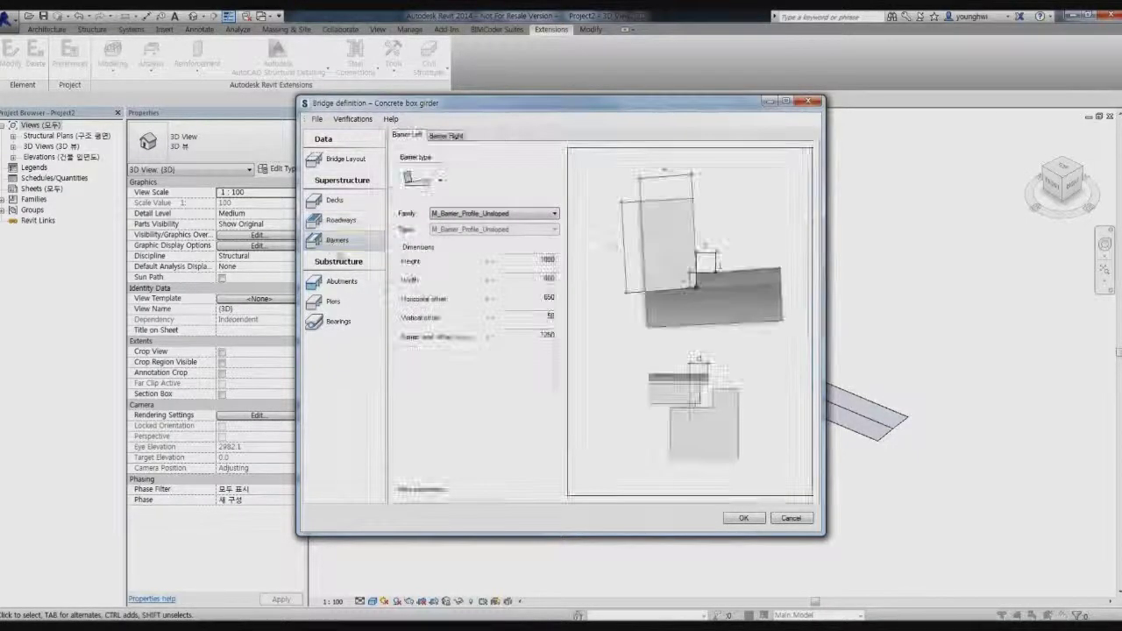
key("Return")
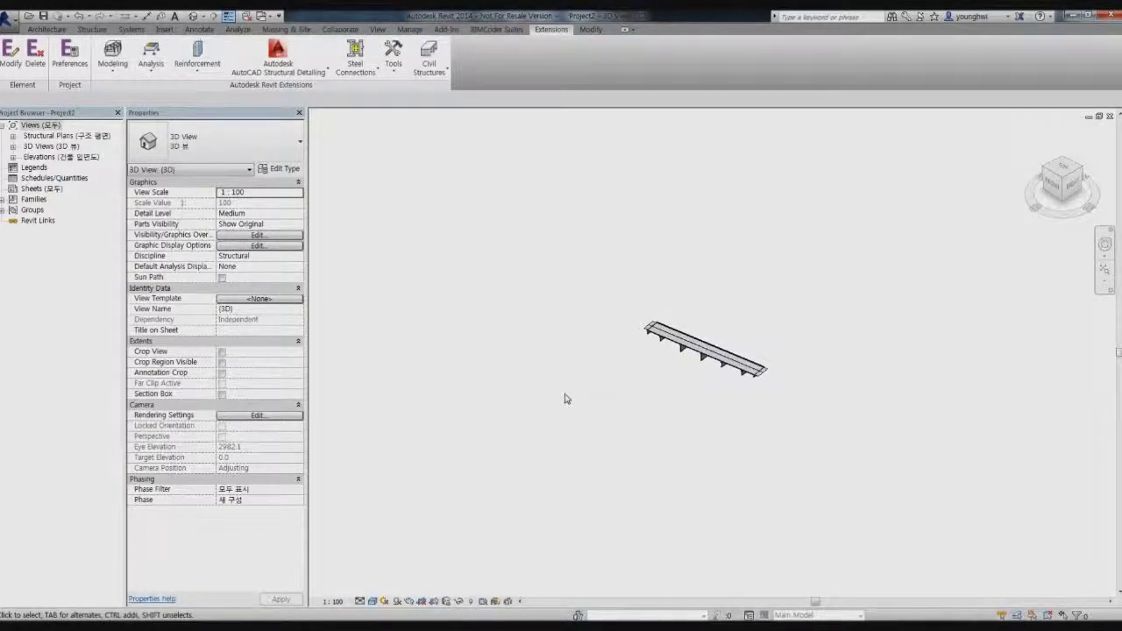
- Examine the generated bridge from several sides and check the dimension properties of the pier next to the near abutment
scroll(676, 351, "up", 5)
middle_click_drag(658, 358, 752, 343, "shift")
scroll(749, 342, "up", 10)
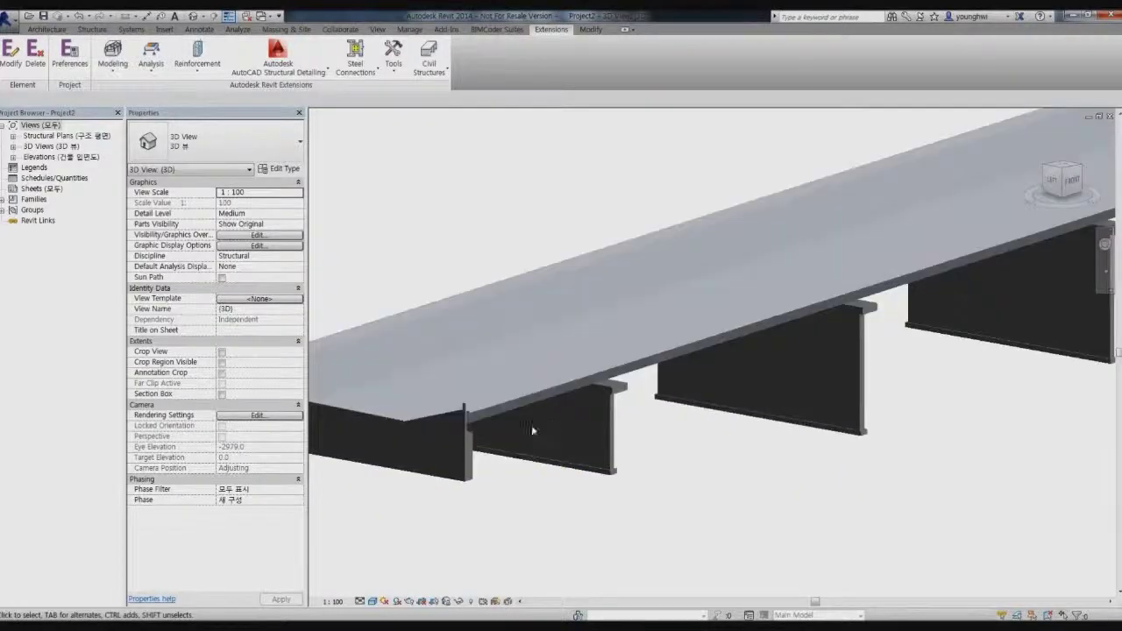
left_click(663, 353)
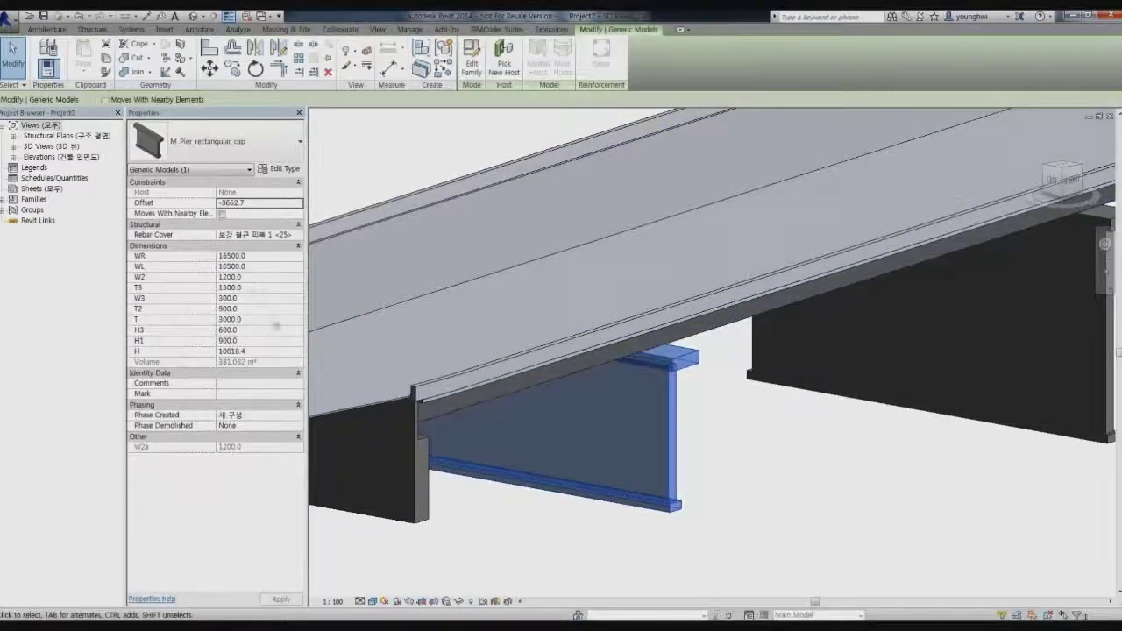
left_click(279, 169)
key("Escape")
scroll(588, 312, "down", 5)
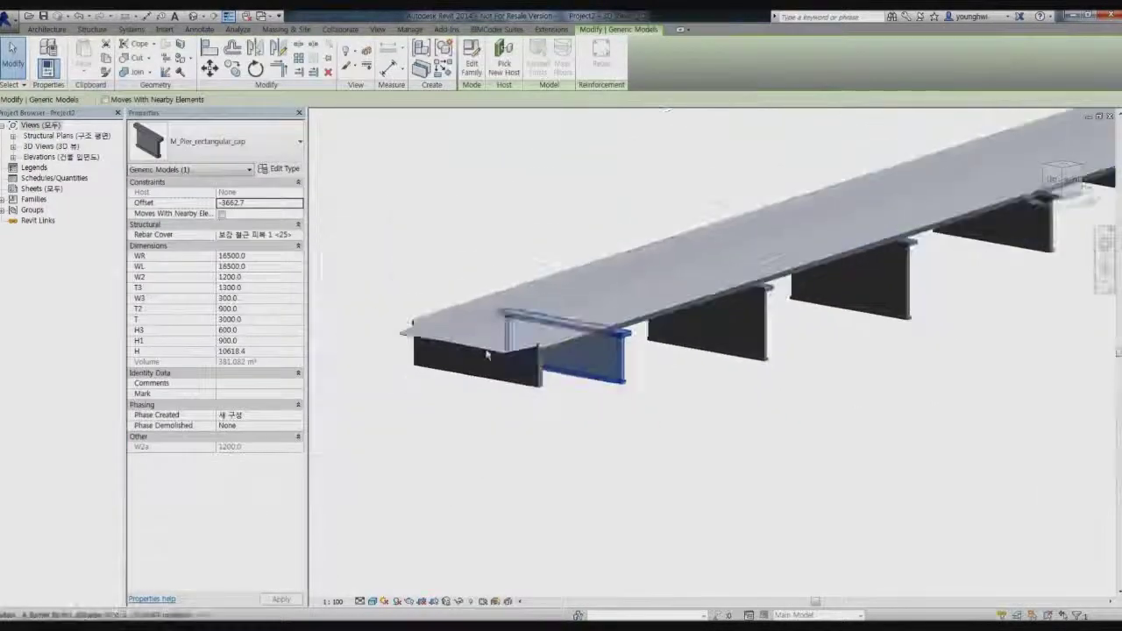
middle_click_drag(488, 353, 664, 363, "shift")
middle_click_drag(434, 392, 759, 428)
scroll(706, 426, "down", 2)
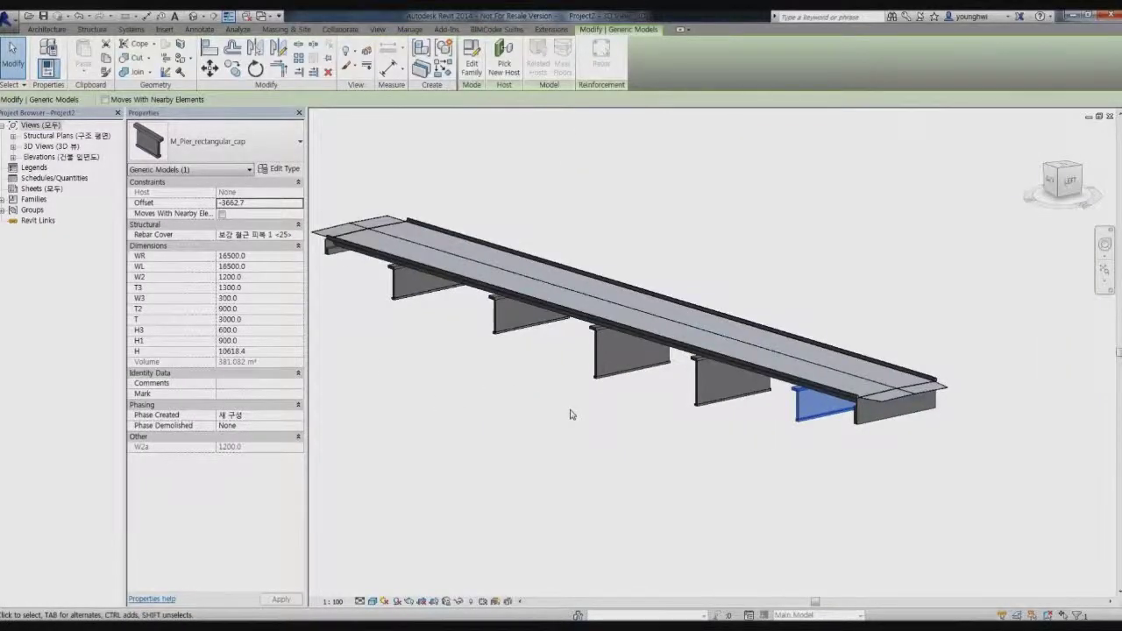
left_click(576, 415)
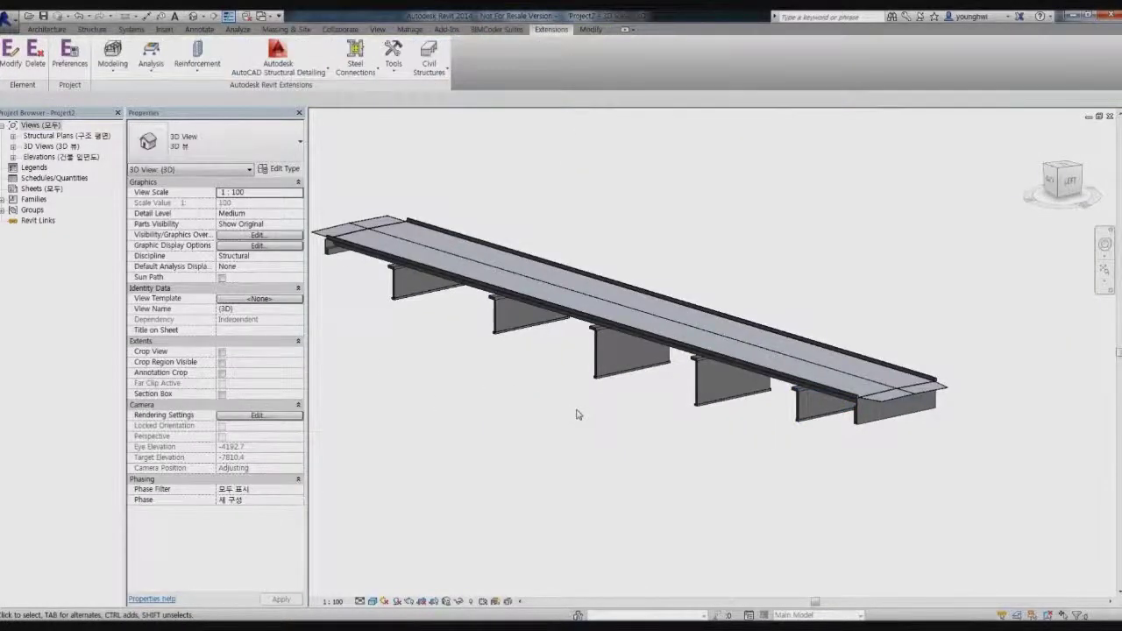
- Close Project2 without saving its changes and open the existing 01_Techdaydata_Bridge project
left_click(1109, 118)
left_click(1109, 117)
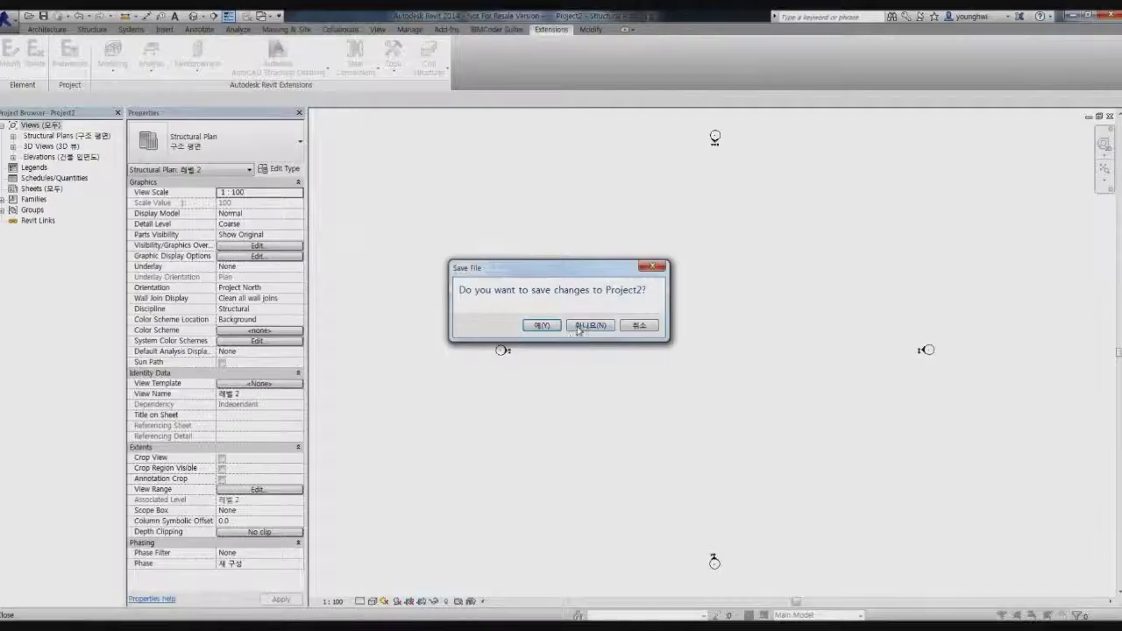
left_click(591, 325)
left_click(147, 93)
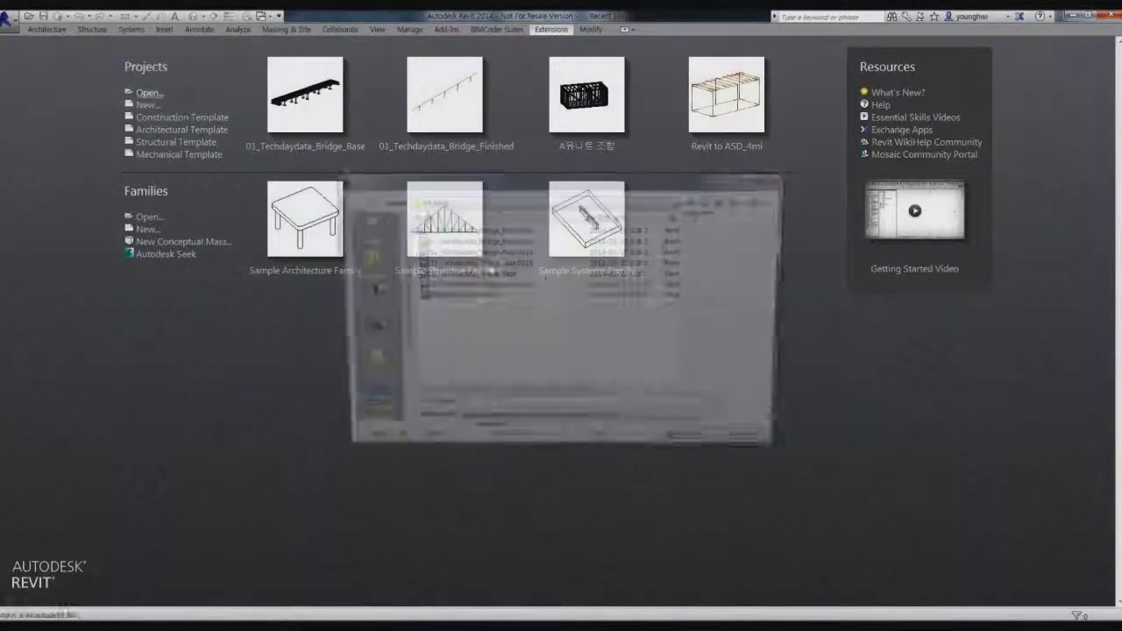
double_click(490, 275)
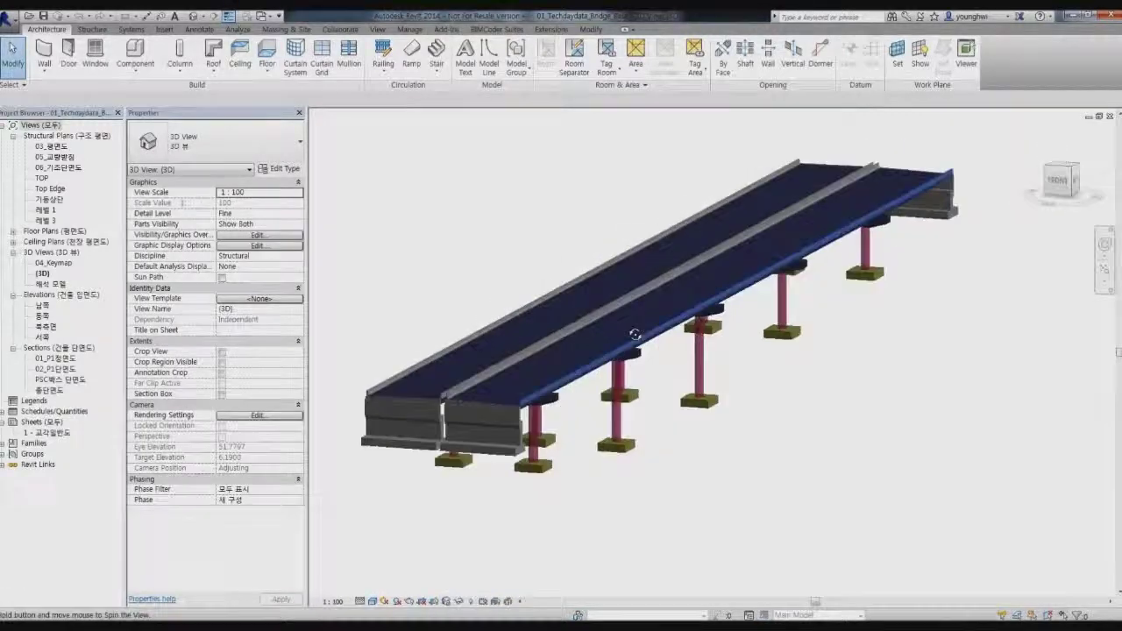
- Set the H_top dimension of the end abutment's ABUT 1 type to 2
middle_click_drag(635, 334, 643, 420, "shift")
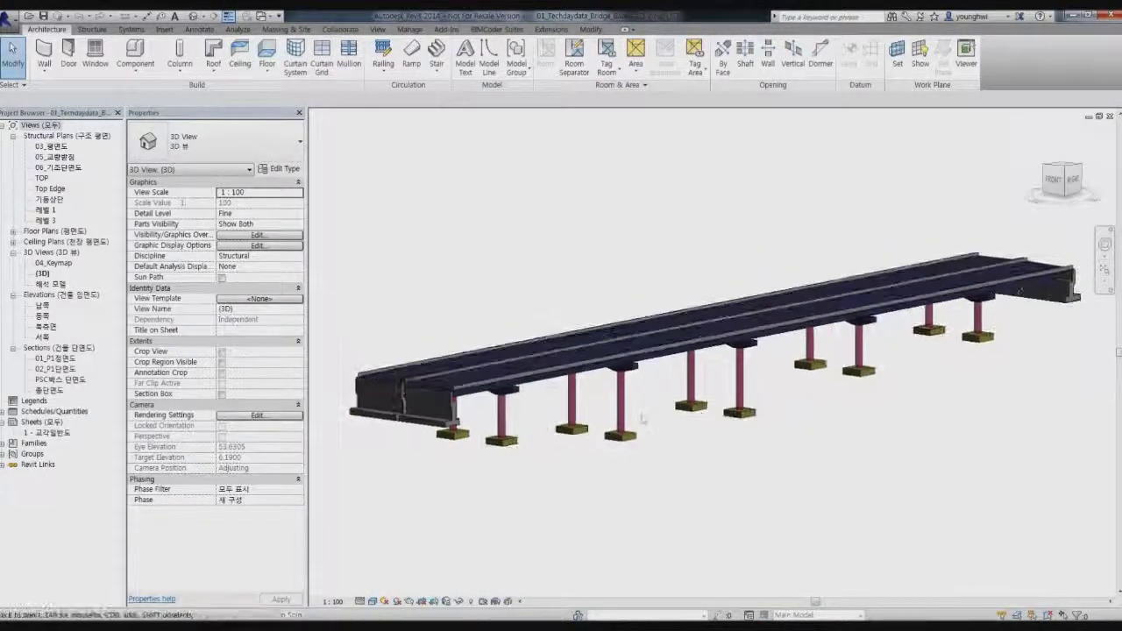
scroll(395, 466, "up", 3)
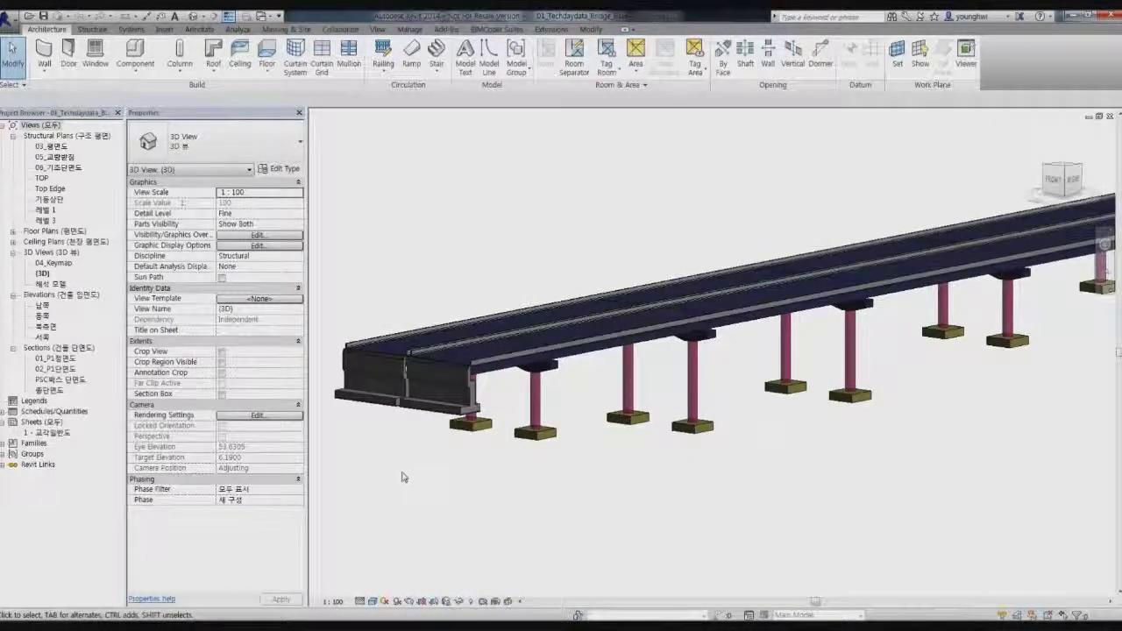
scroll(403, 473, "up", 4)
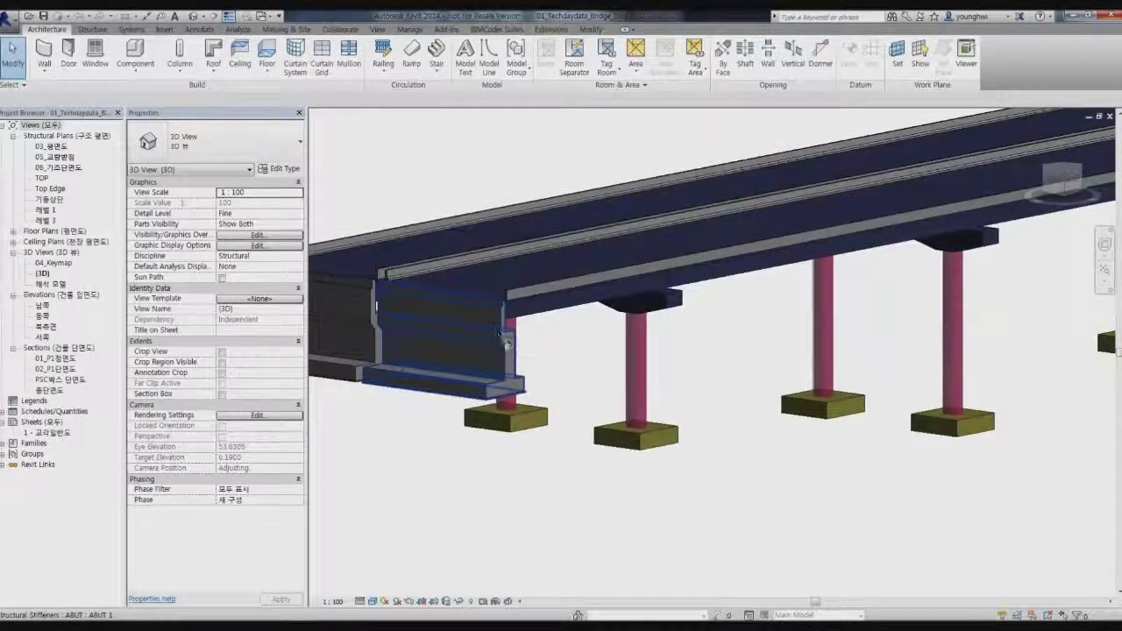
left_click(648, 341)
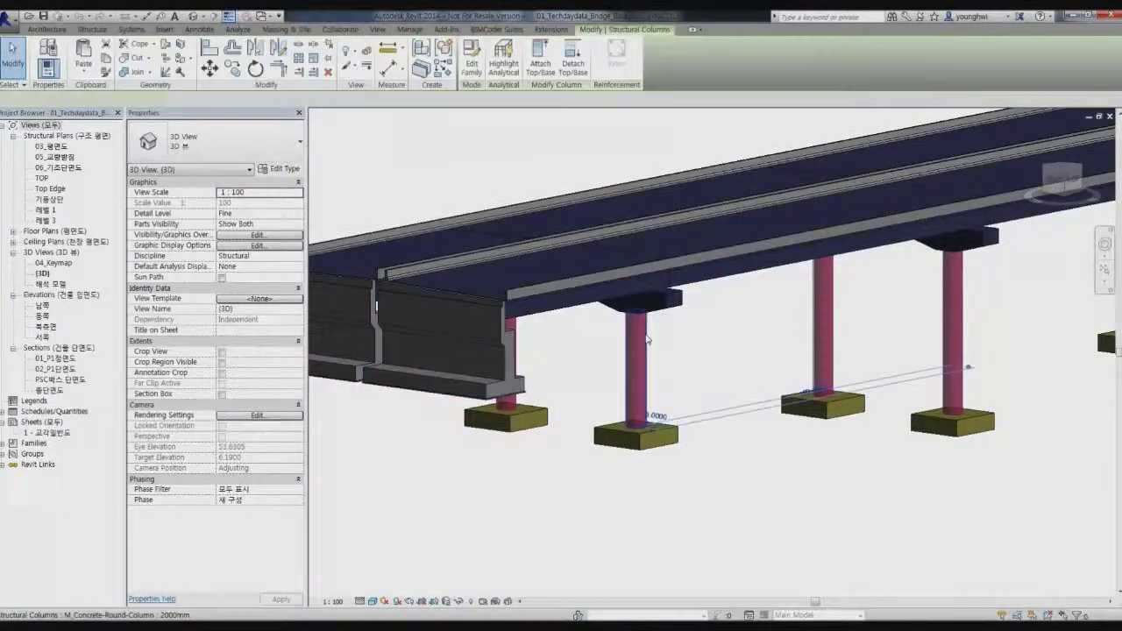
left_click(439, 342)
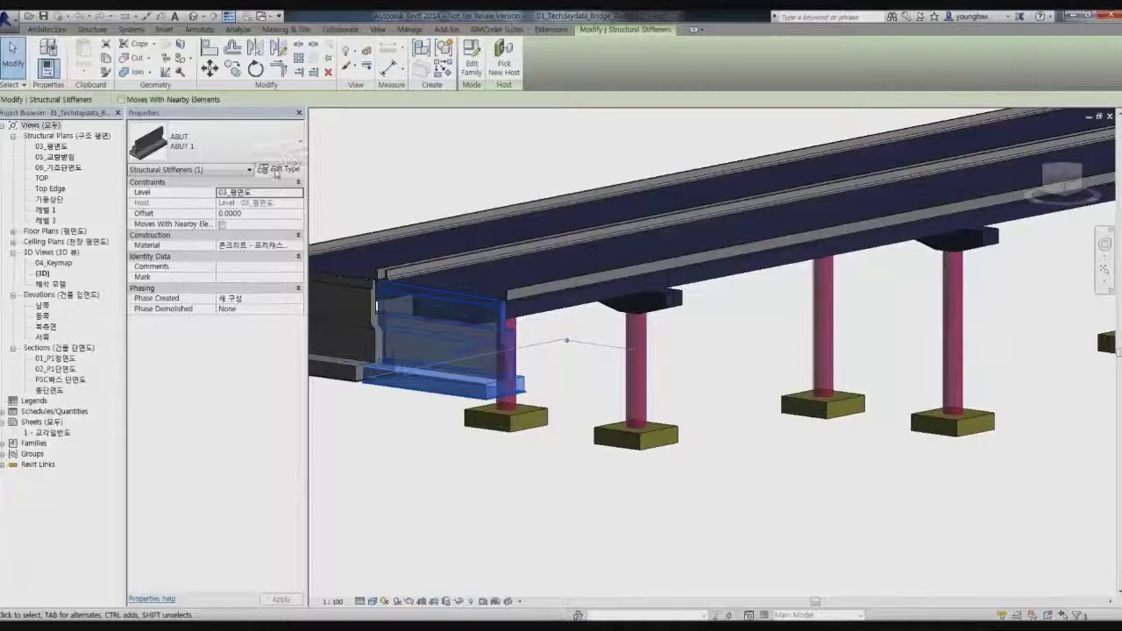
left_click(279, 169)
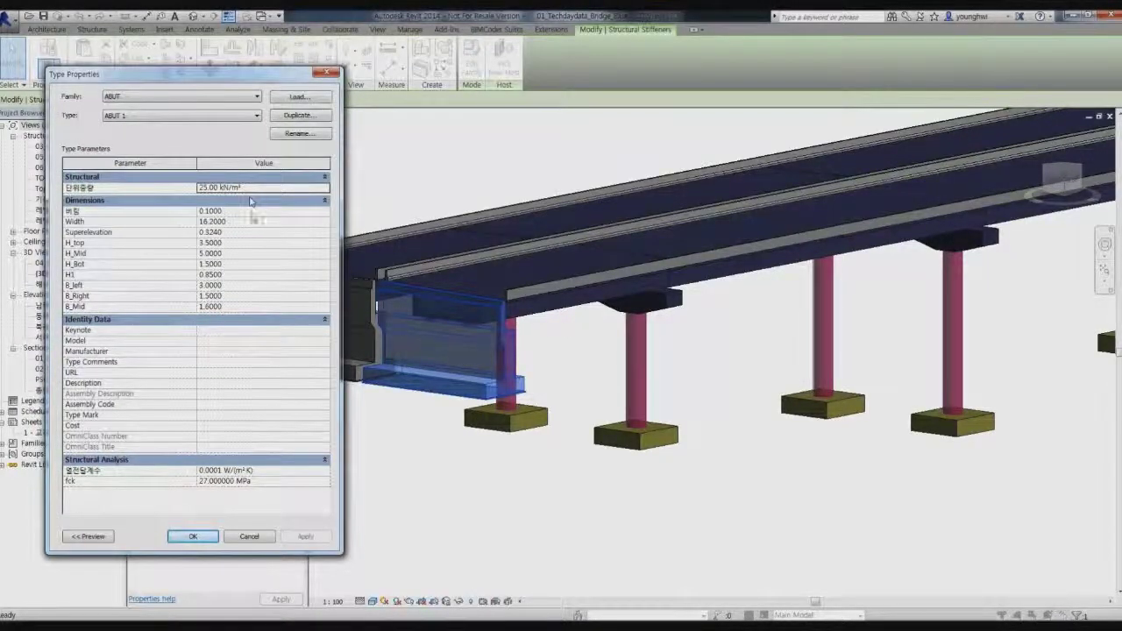
left_click(230, 245)
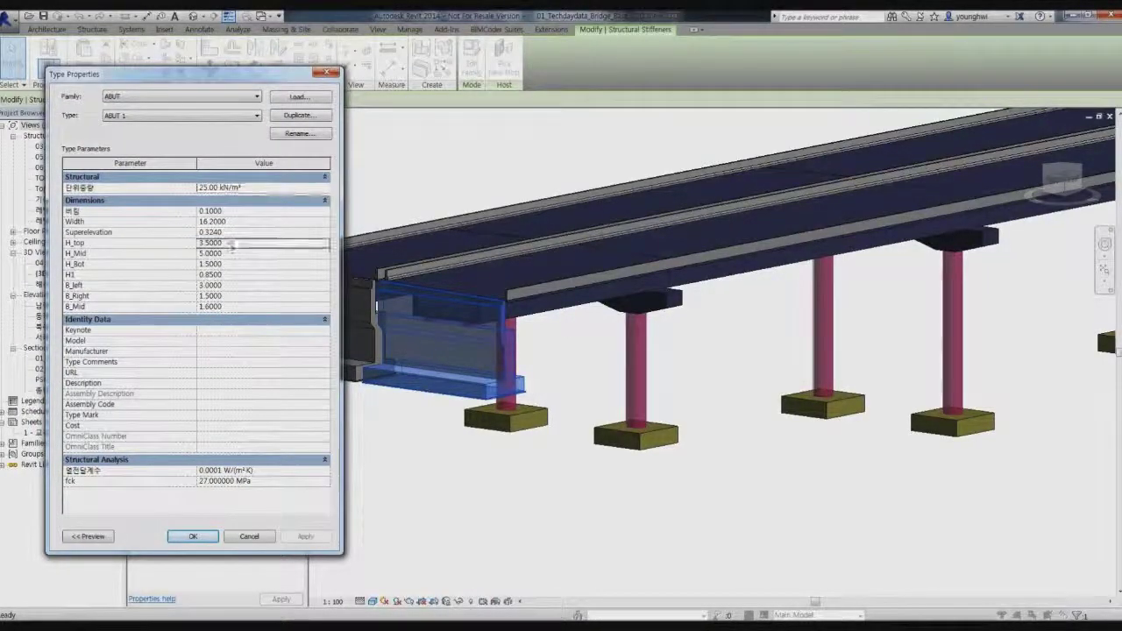
type("2")
left_click(200, 537)
left_click(431, 475)
middle_click_drag(431, 475, 448, 491)
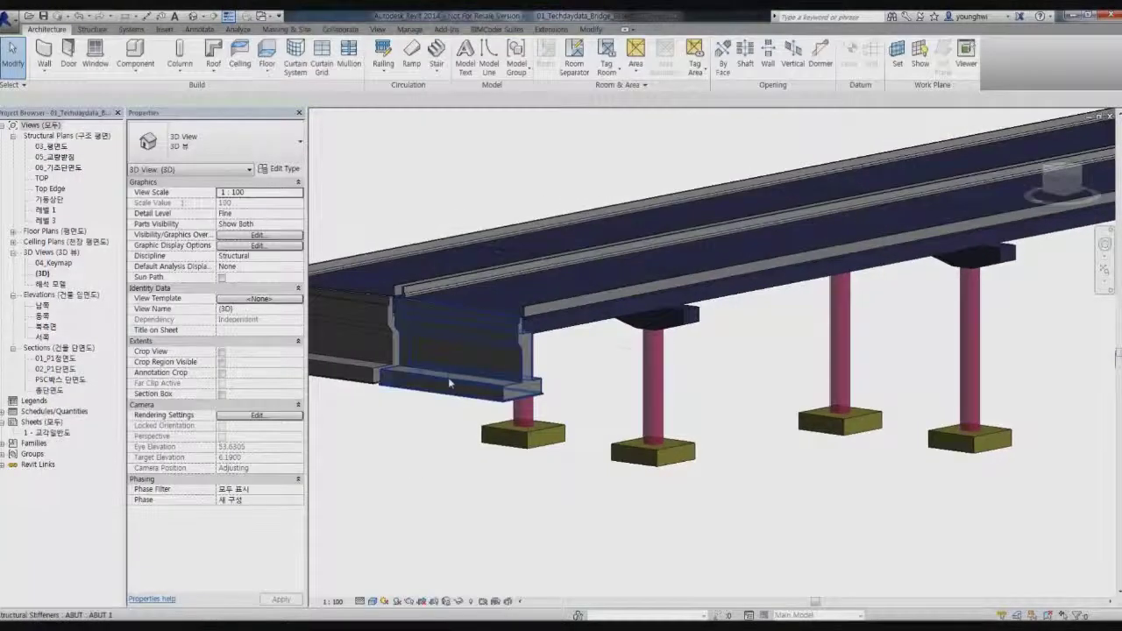
- Change the ABUT 1 abutment type so that H_Mid is 2 and H_top is 2.5
left_click(448, 377)
left_click(278, 168)
left_click(234, 252)
type("2")
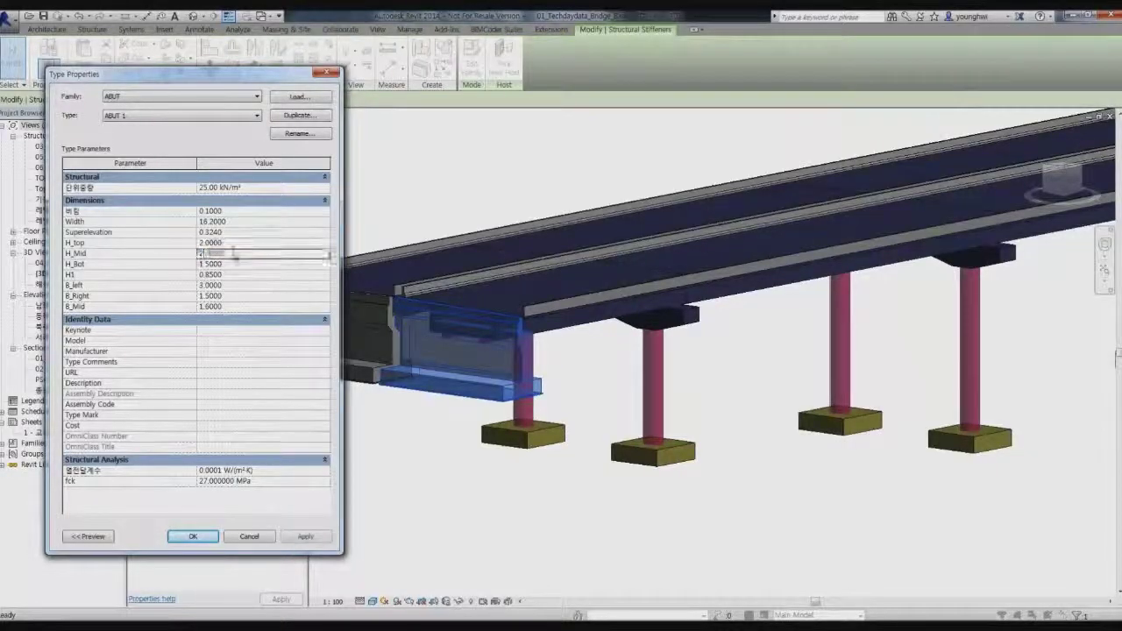
left_click(305, 536)
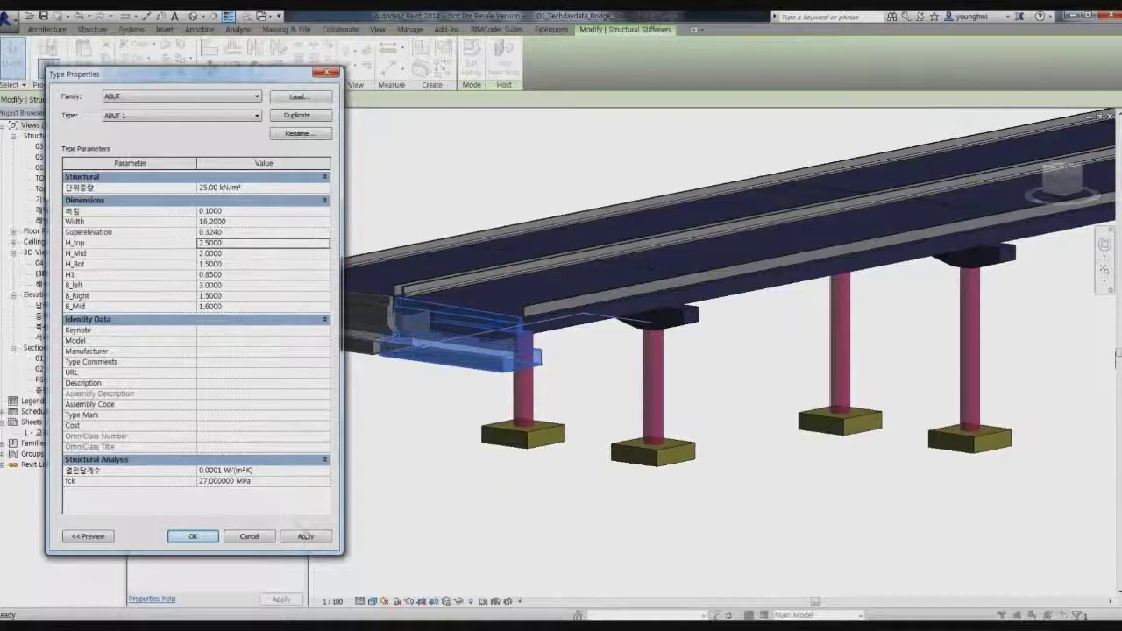
left_click(305, 536)
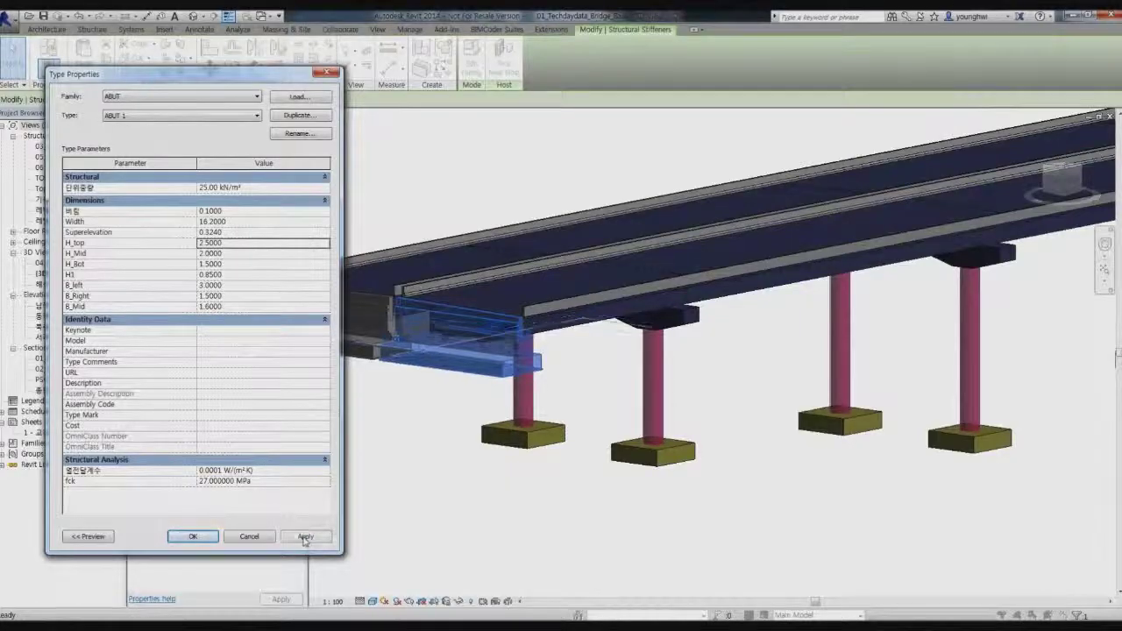
left_click(190, 539)
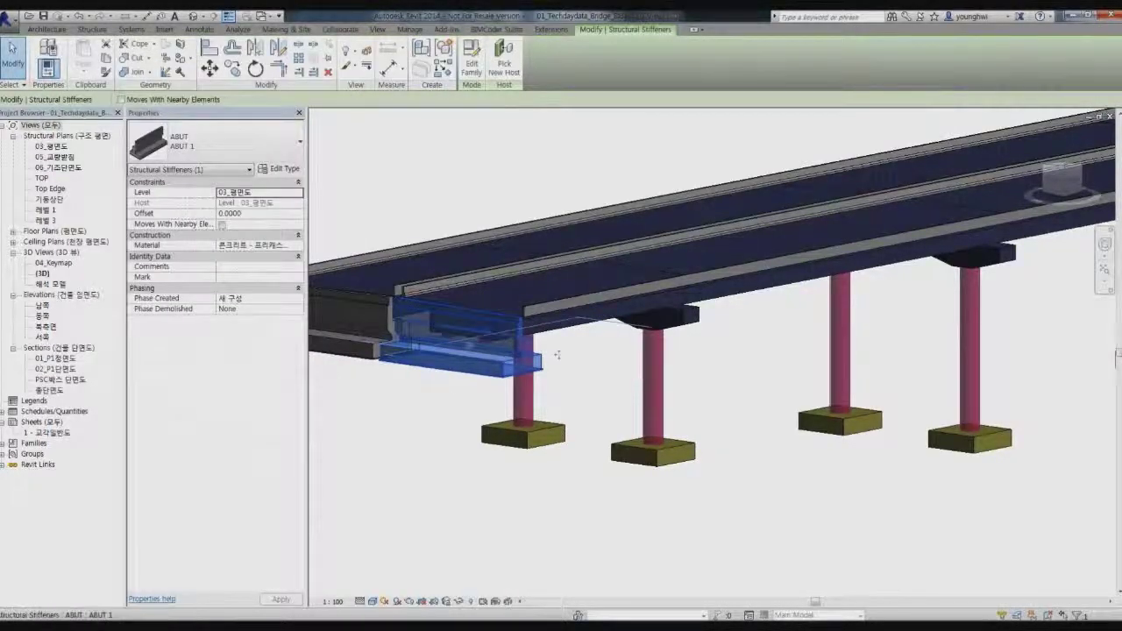
- Open the ABUT abutment family for editing and show its front elevation view (앞면) with the parametric dimensions
scroll(554, 366, "up", 4)
scroll(552, 364, "down", 3)
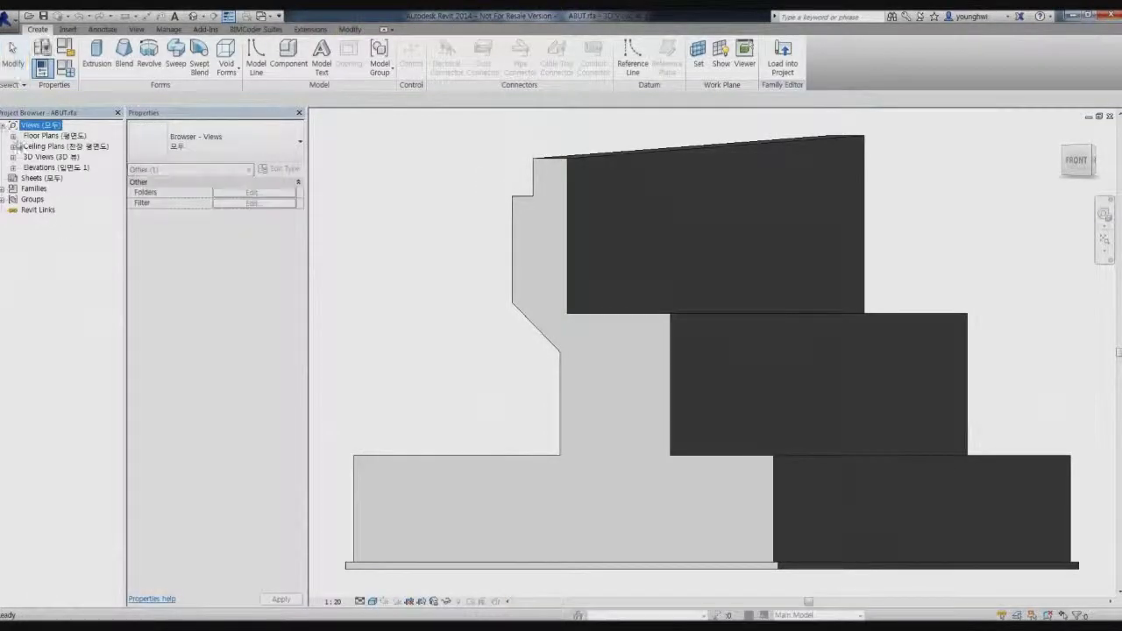
left_click(12, 168)
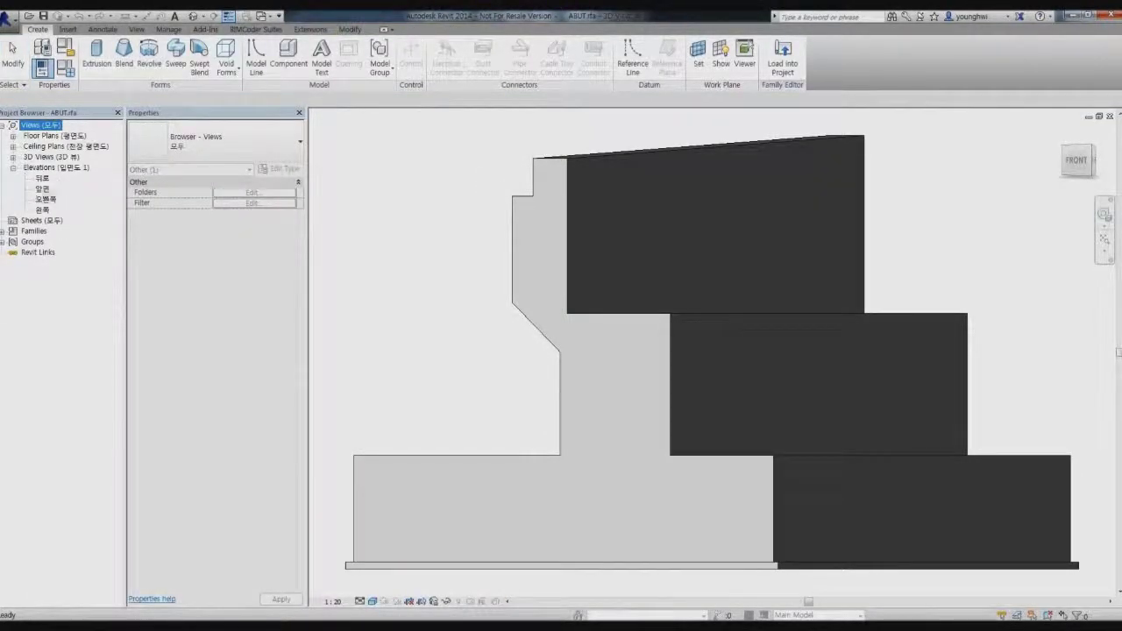
double_click(42, 189)
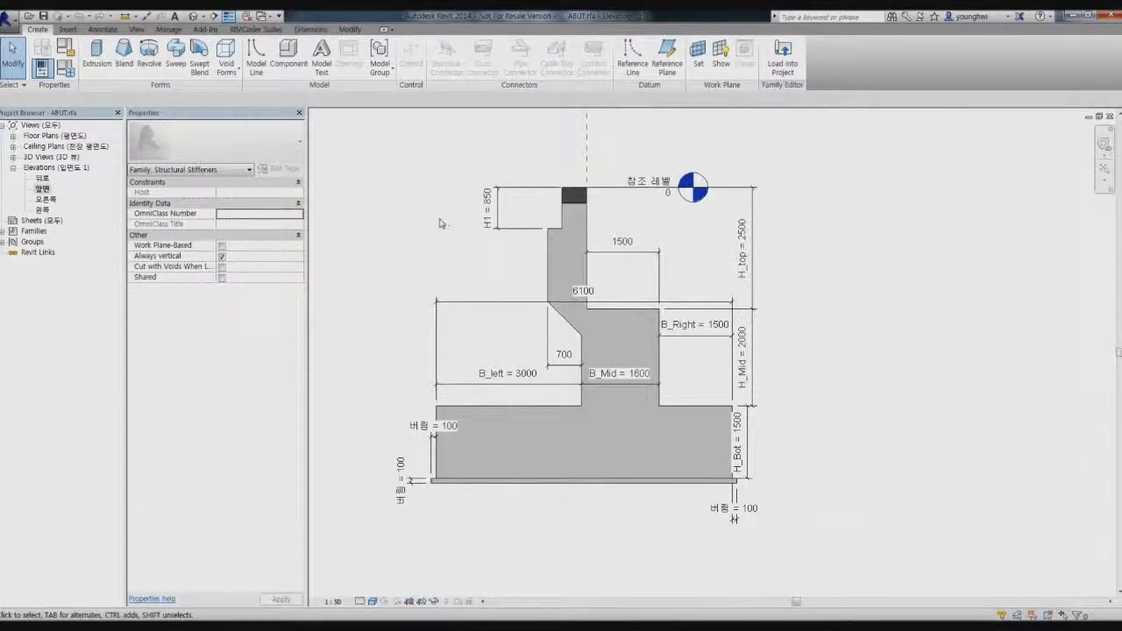
- Review the ABUT 1 parameters in the family types, and close the ABUT family without saving its changes
left_click(66, 68)
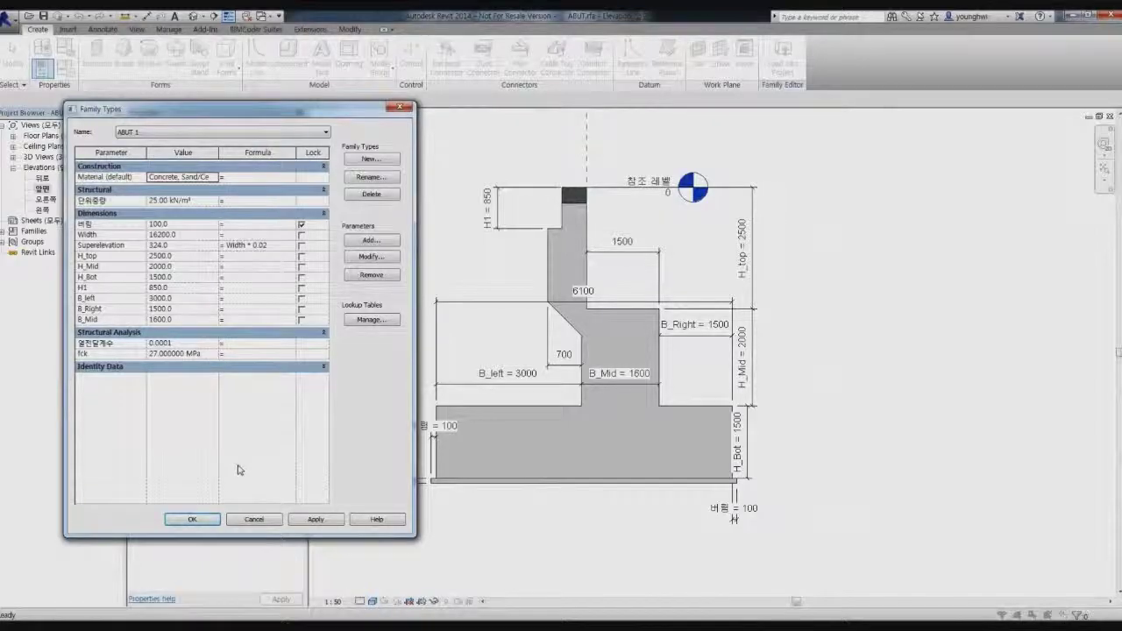
left_click(193, 520)
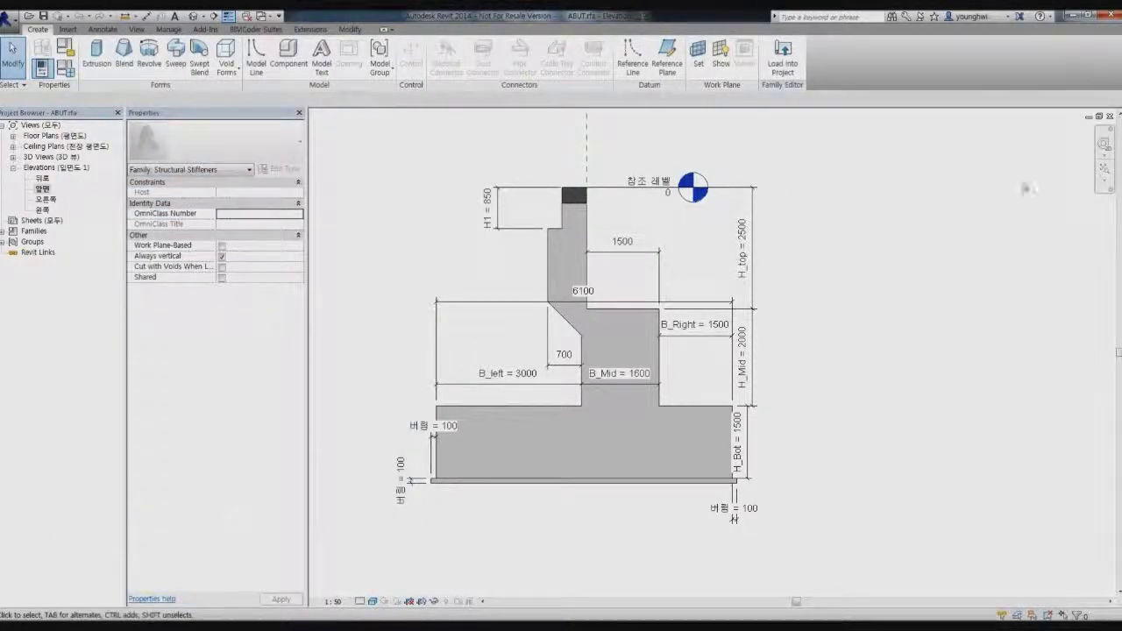
left_click(1111, 115)
left_click(1111, 116)
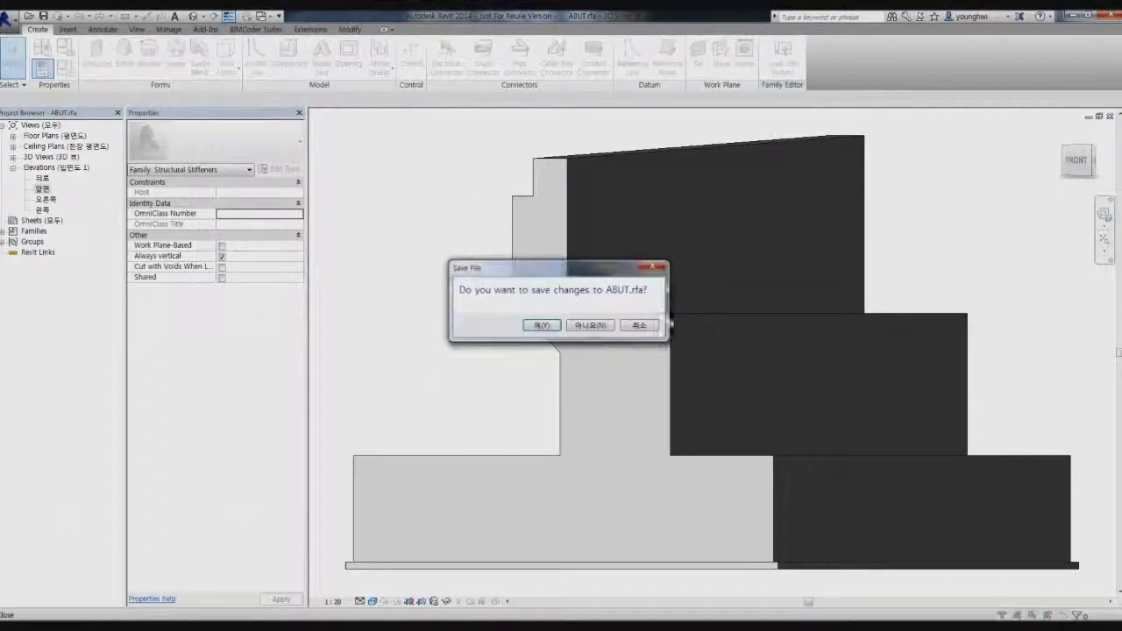
left_click(590, 325)
middle_click_drag(649, 379, 644, 381)
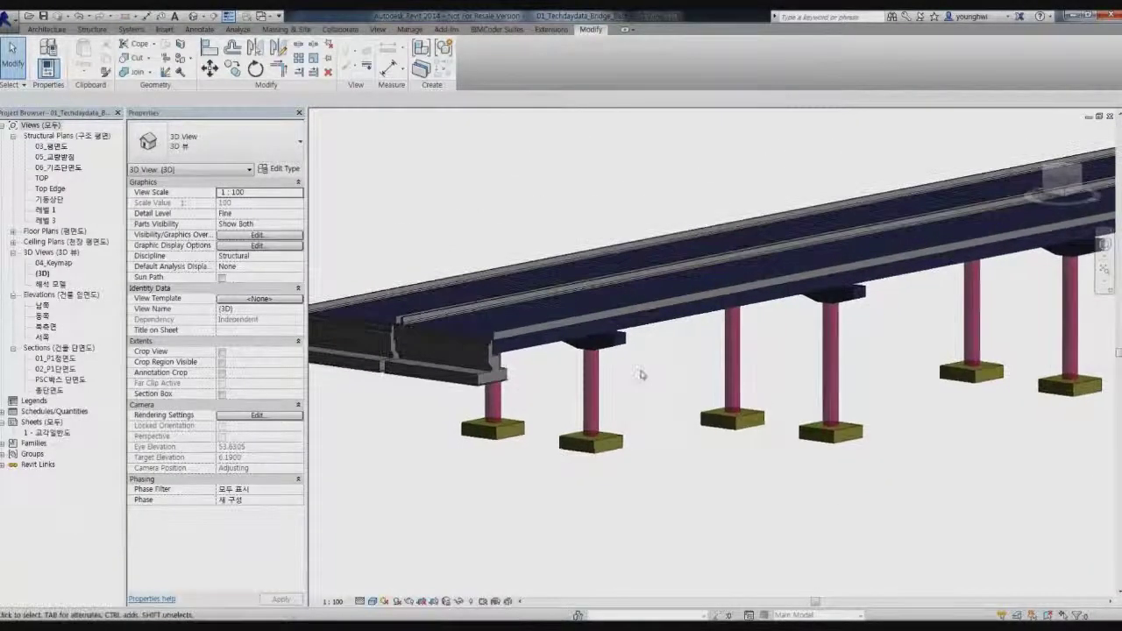
left_click(553, 348)
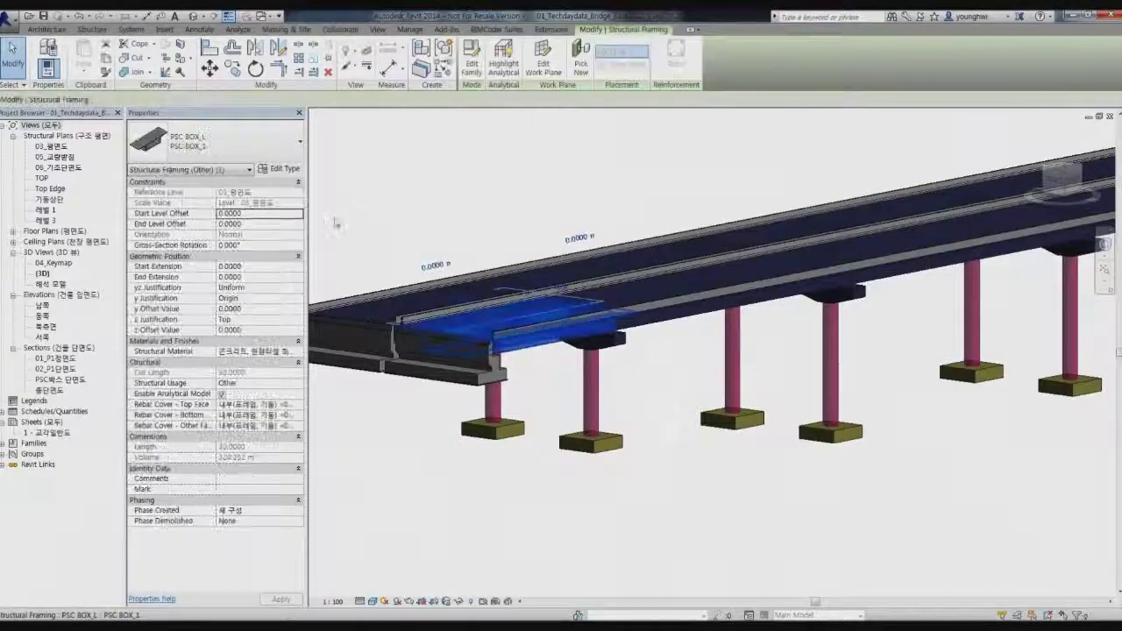
left_click(590, 386)
left_click(659, 382)
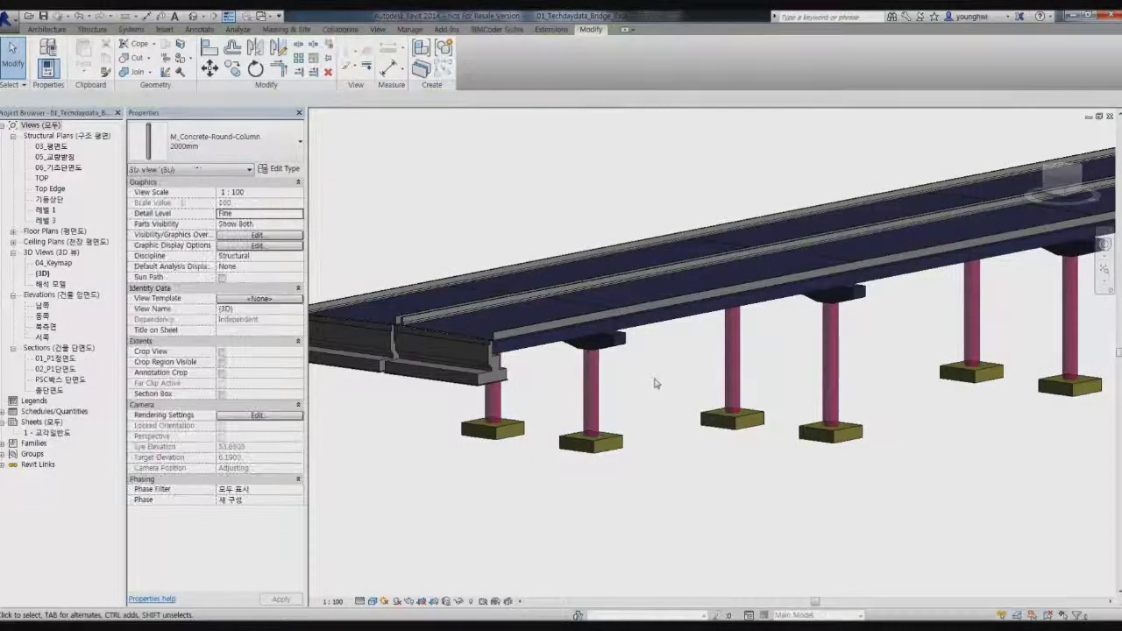
middle_click_drag(660, 381, 740, 392)
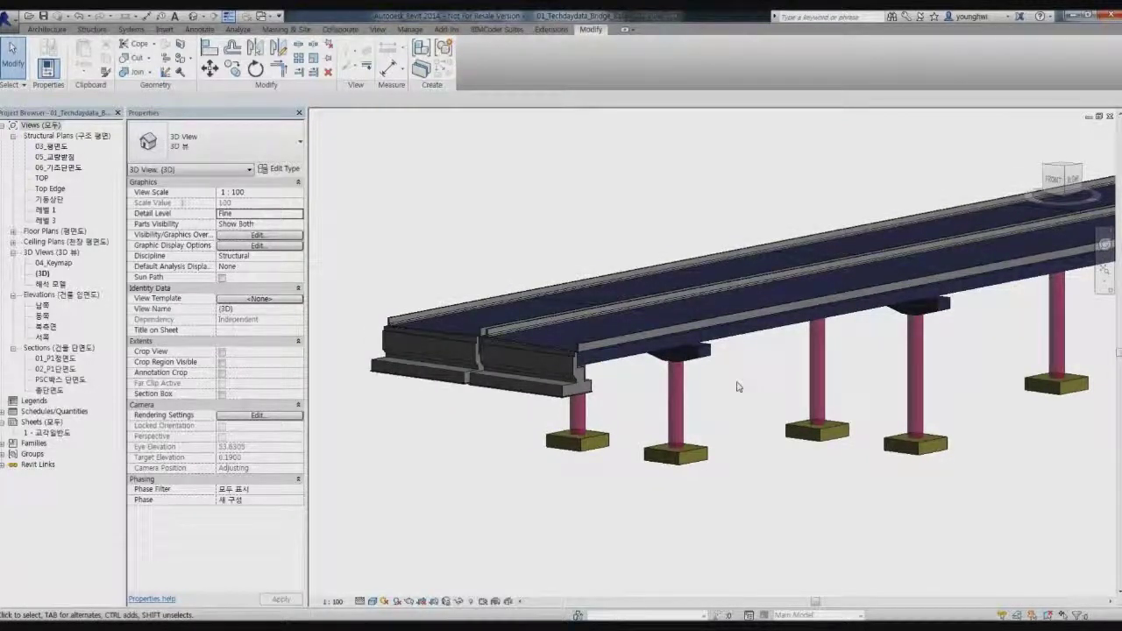
- Examine the structural column families loaded in the project and the column types available for placement
left_click(7, 444)
left_click_drag(120, 459, 121, 504)
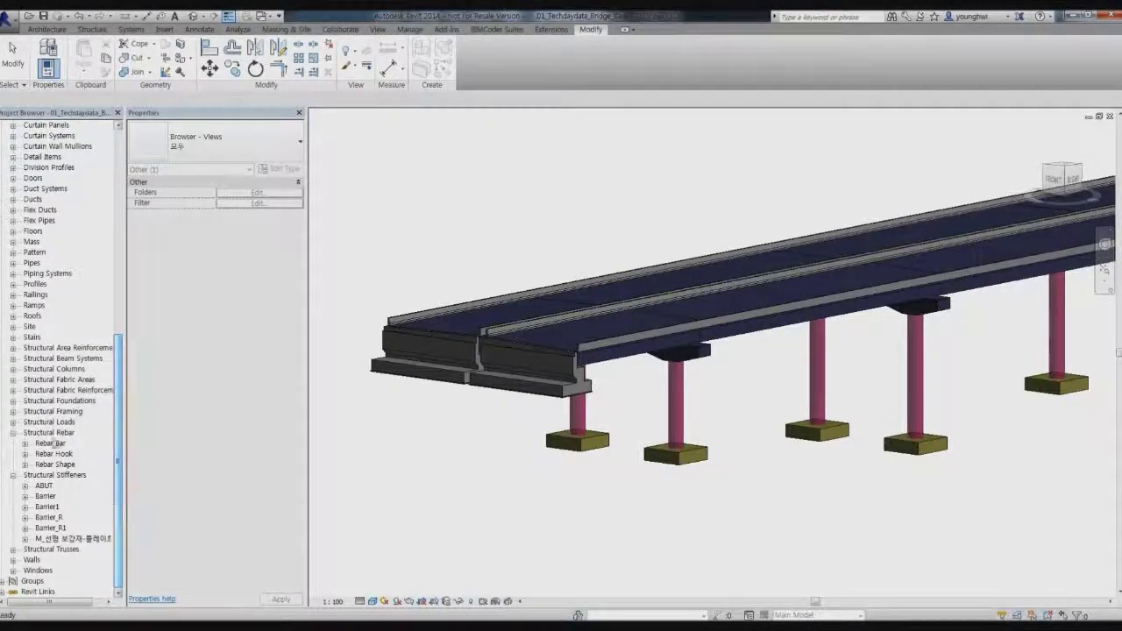
left_click(13, 369)
left_click(48, 381)
left_click(58, 392)
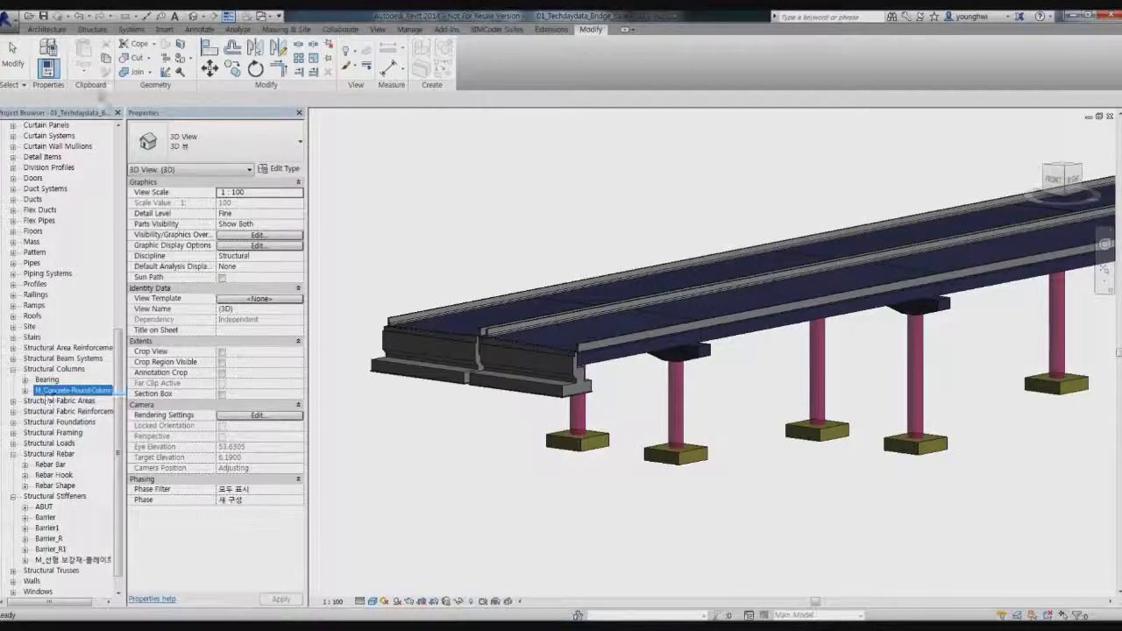
left_click(92, 29)
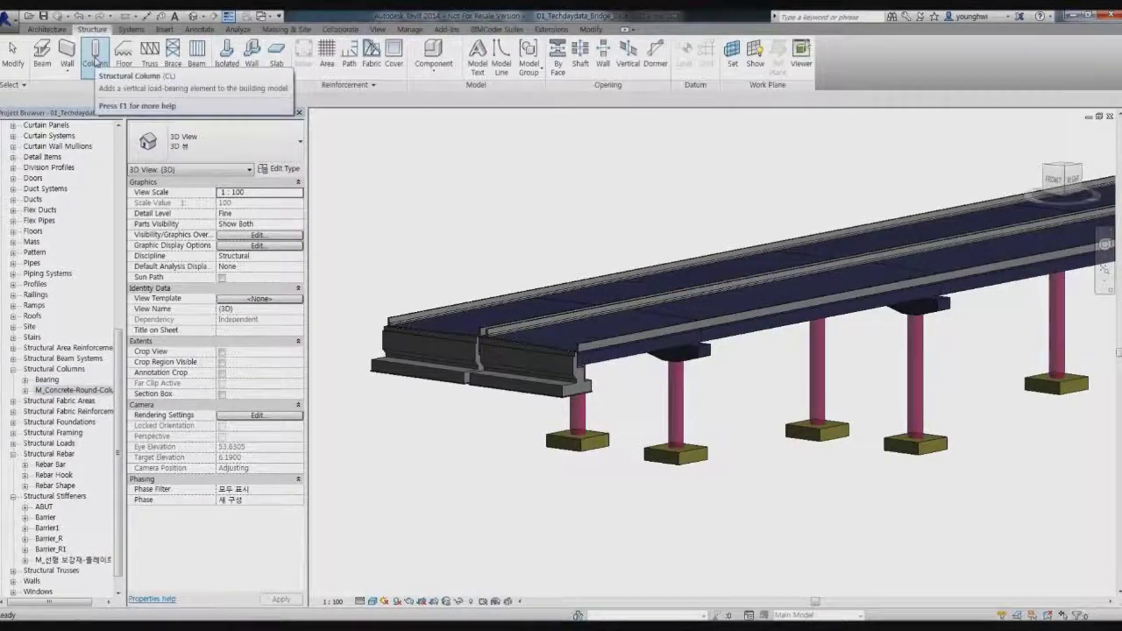
left_click(95, 62)
left_click(219, 142)
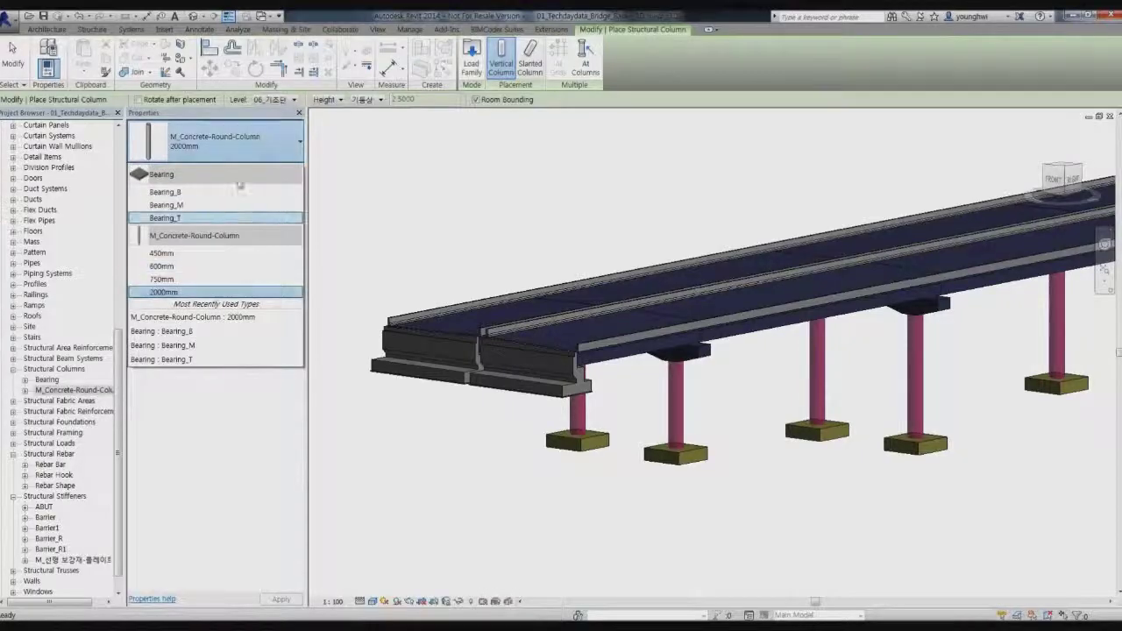
- Load the round concrete column family 콘크리트-원형-기둥 from the library's 구조 기둥 / 콘크리트 folder
left_click(164, 29)
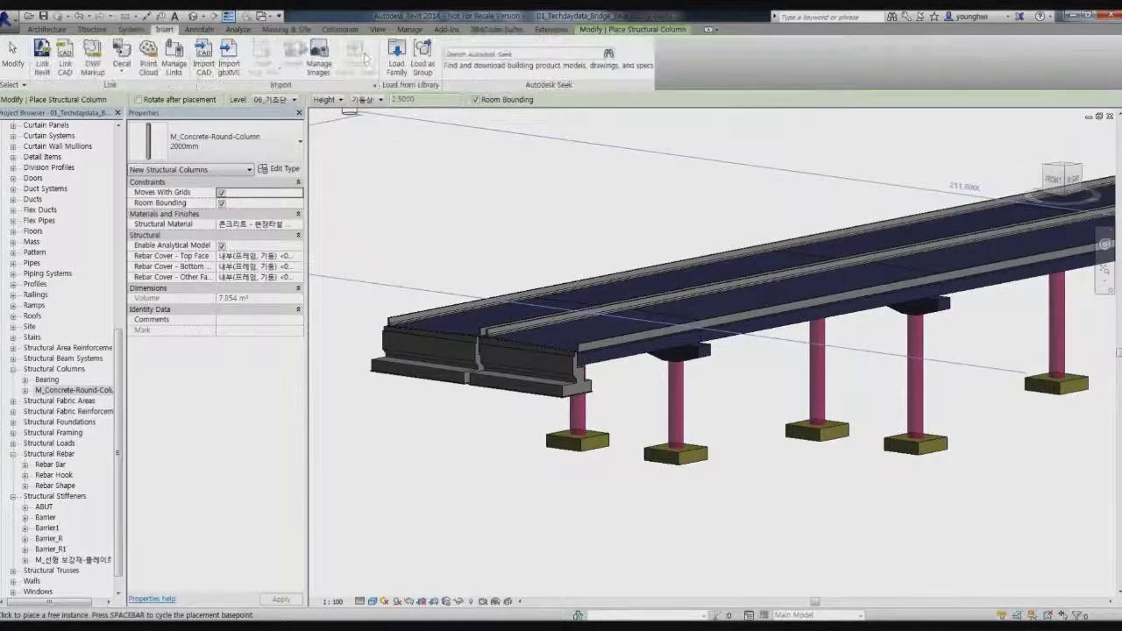
left_click(397, 59)
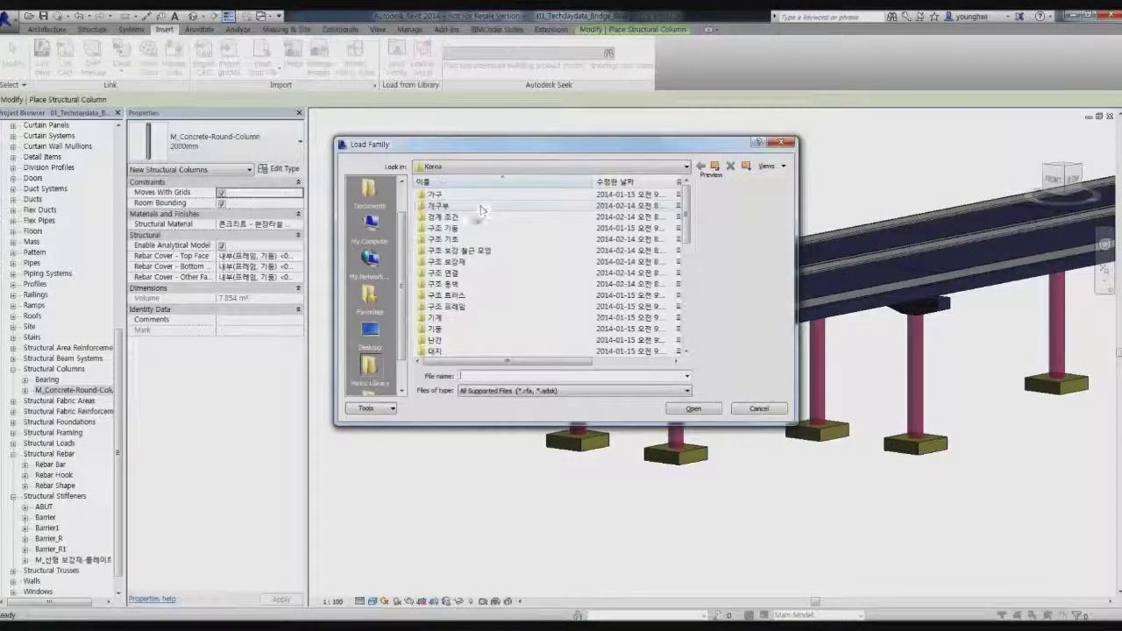
double_click(448, 228)
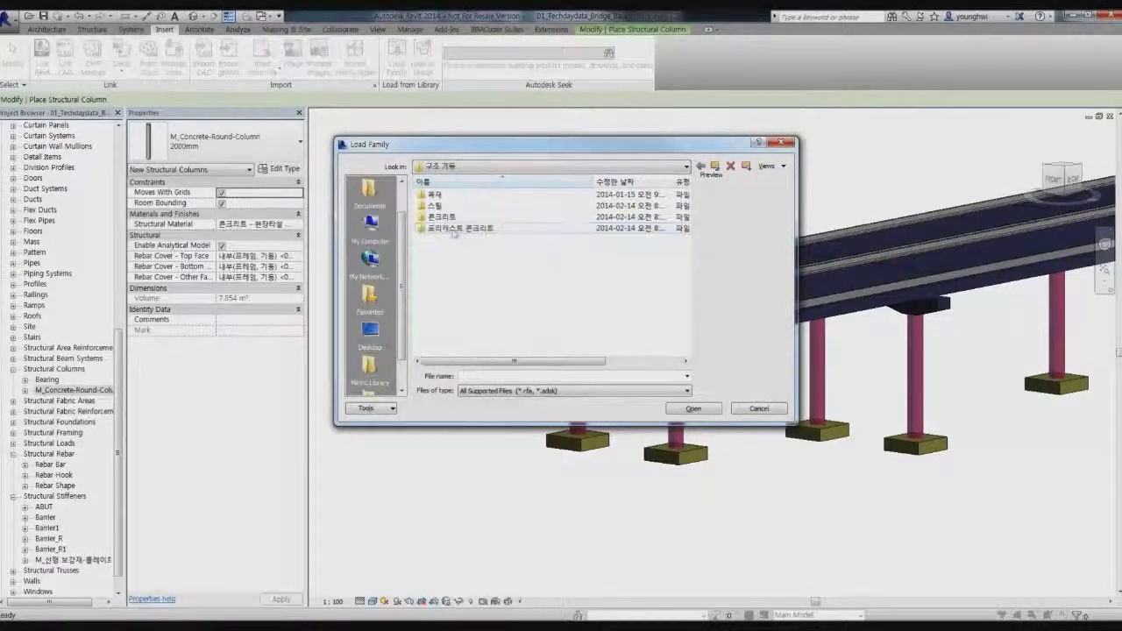
left_click(715, 166)
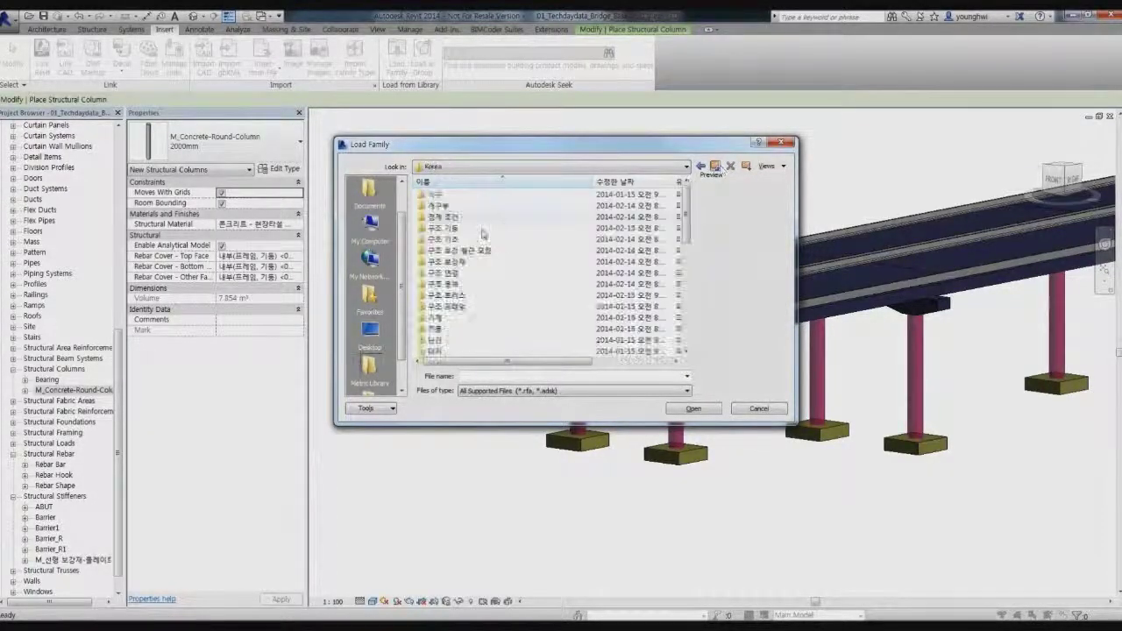
left_click_drag(688, 214, 687, 191)
double_click(449, 230)
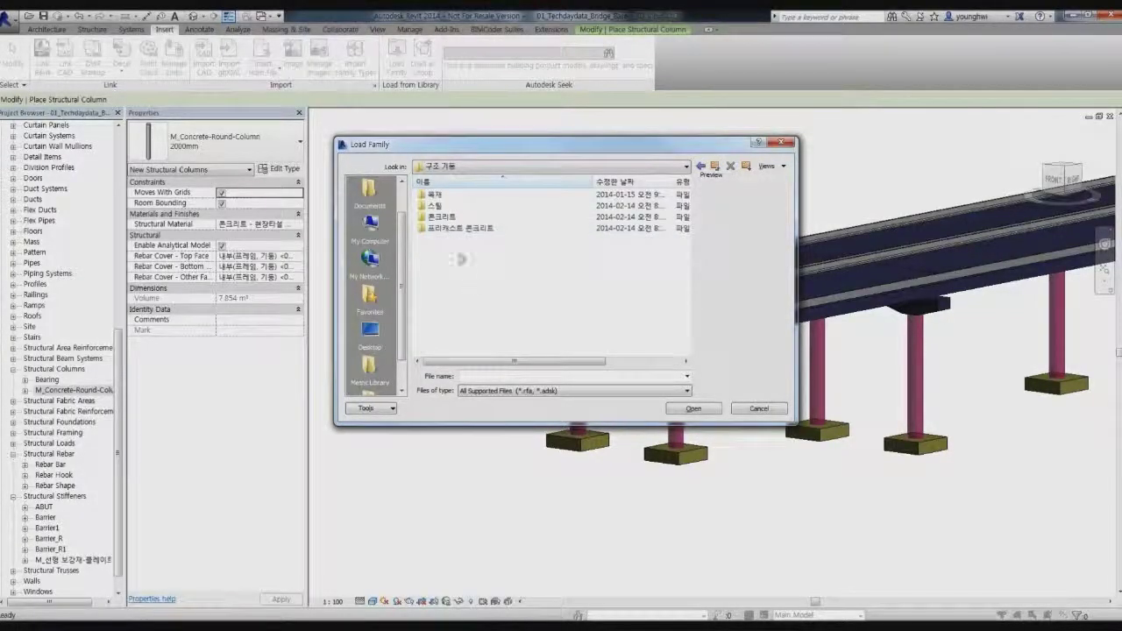
double_click(443, 217)
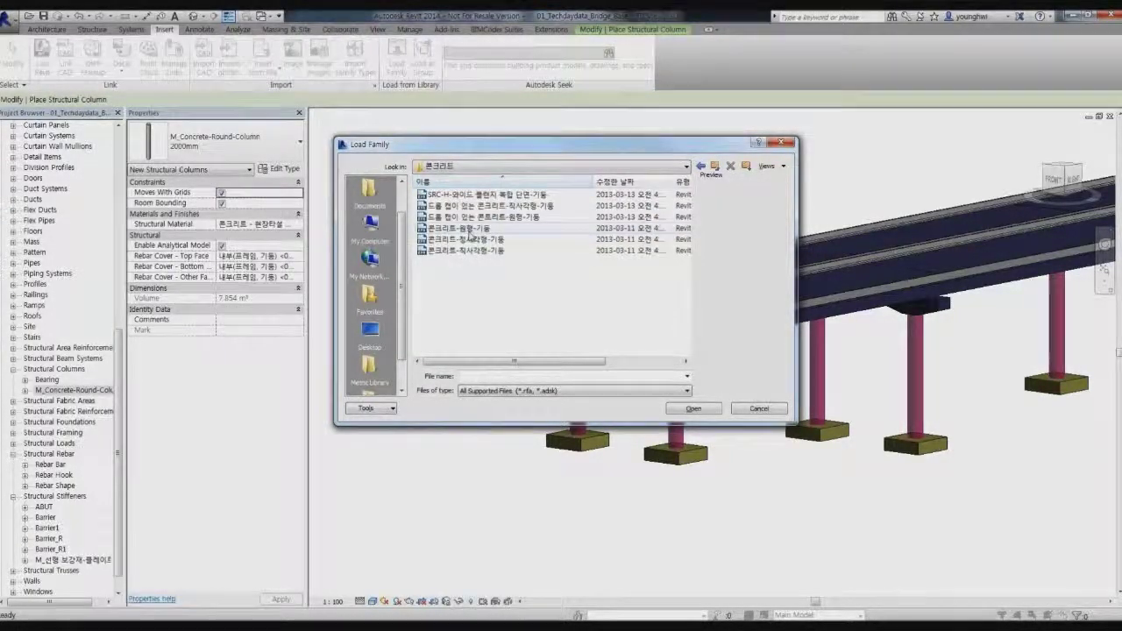
double_click(465, 228)
key("Escape")
key("Escape")
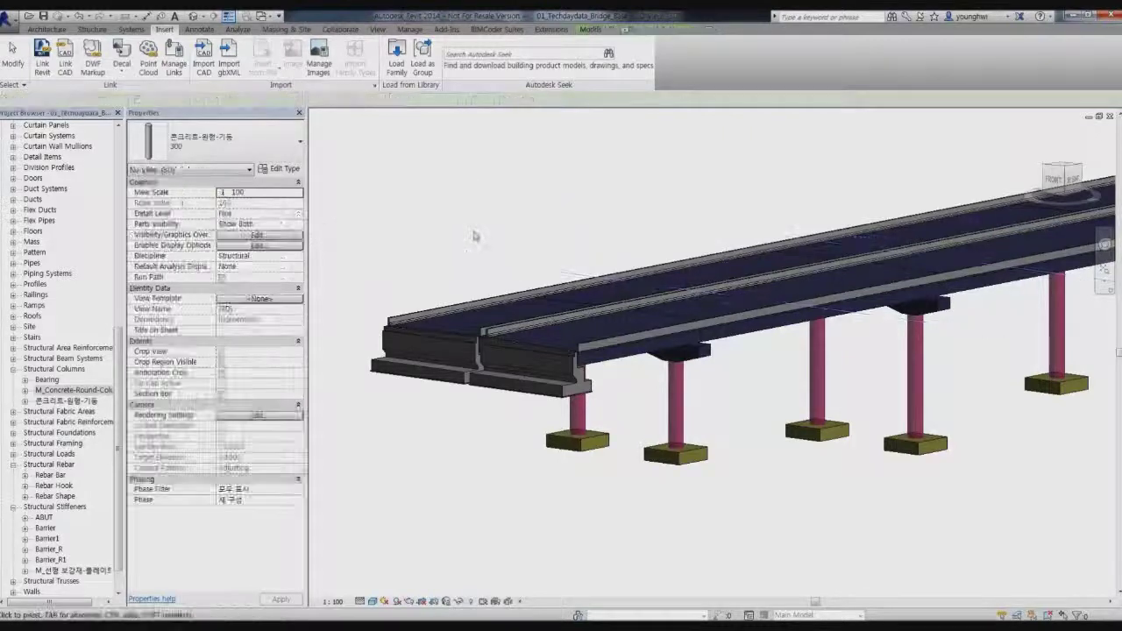
- Start a structural column with the loaded 콘크리트-원형-기둥 family and rename its 300 type to 2,000mm
double_click(63, 401)
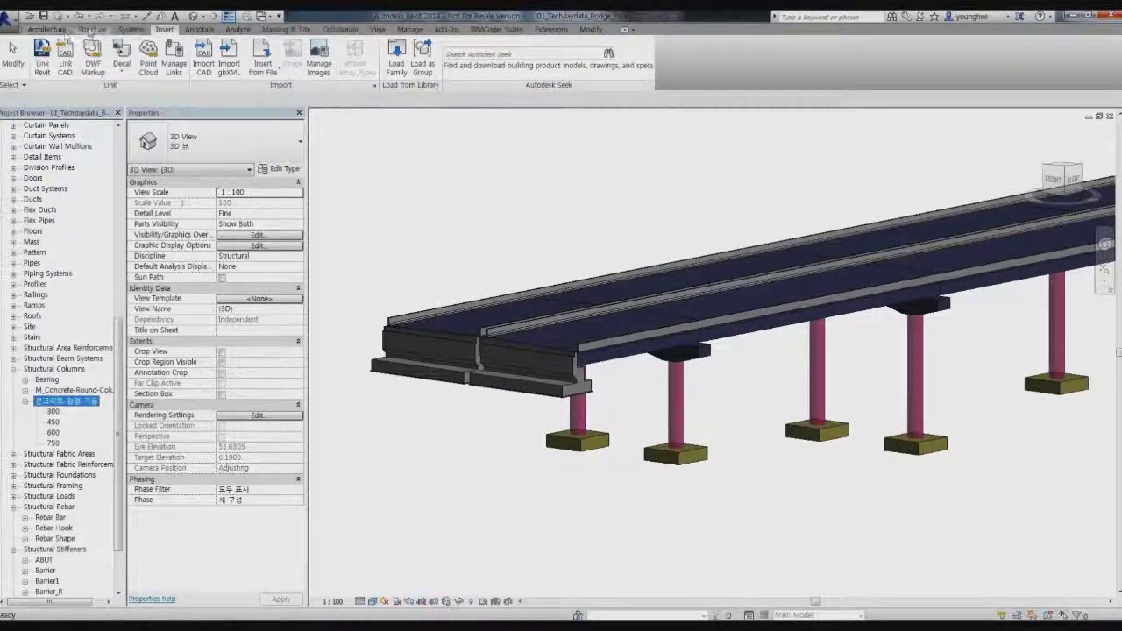
left_click(91, 29)
left_click(94, 59)
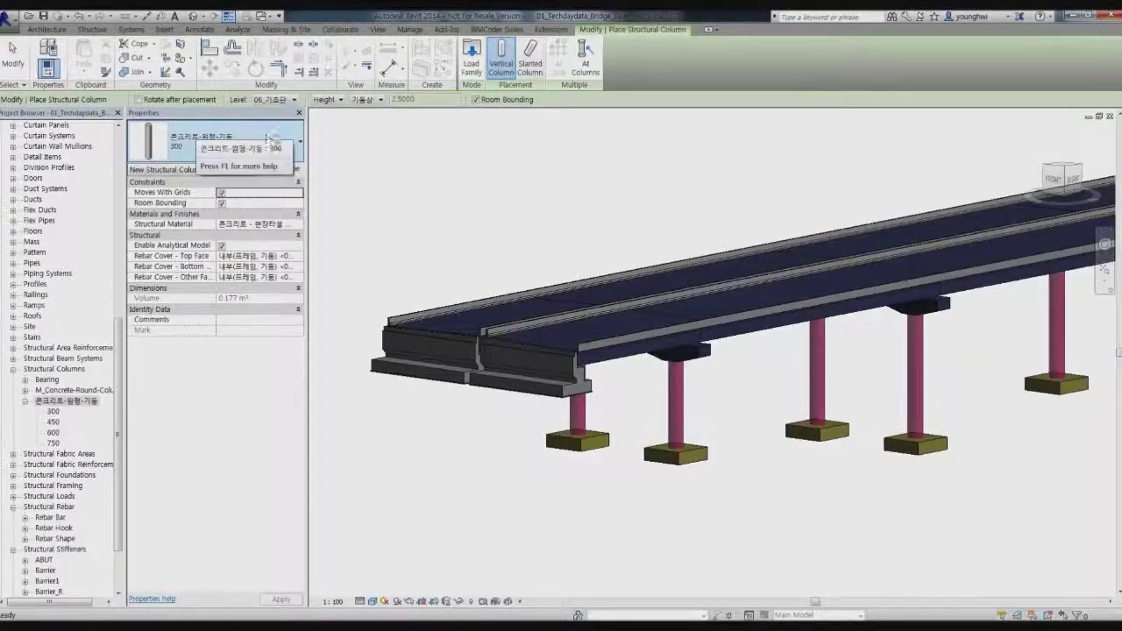
left_click(279, 145)
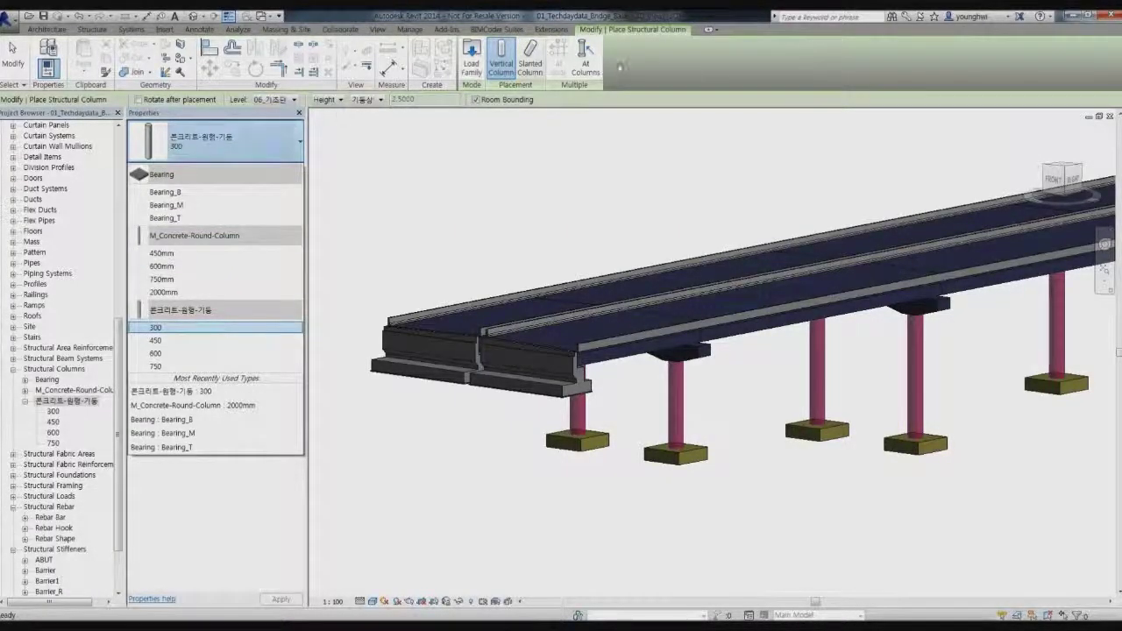
left_click(619, 62)
left_click(276, 174)
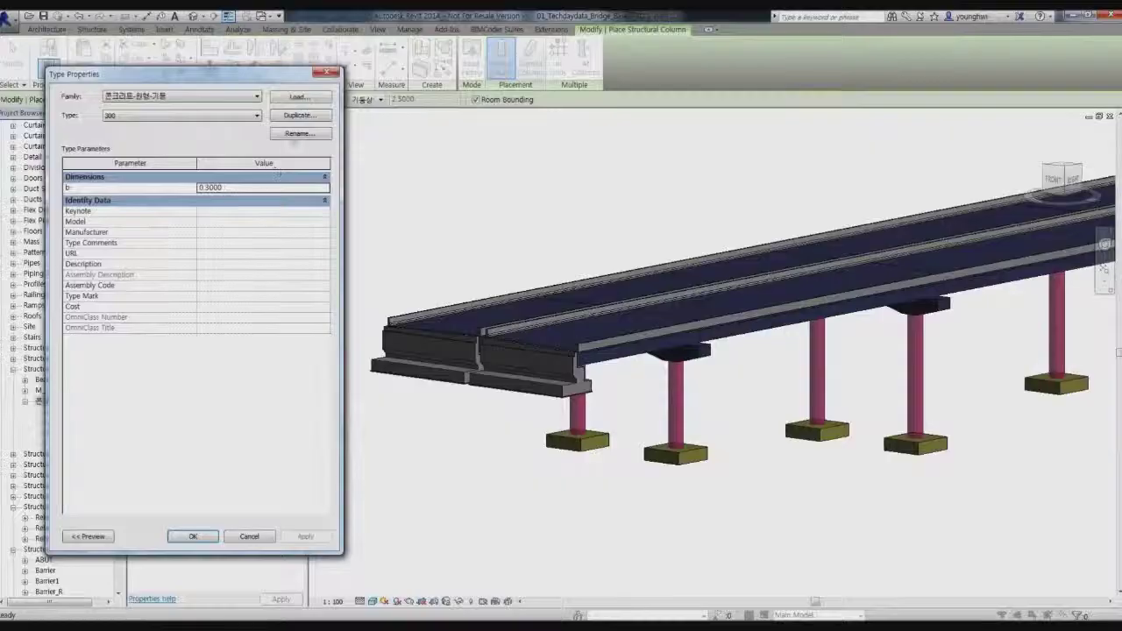
left_click(299, 133)
type("2,000mm")
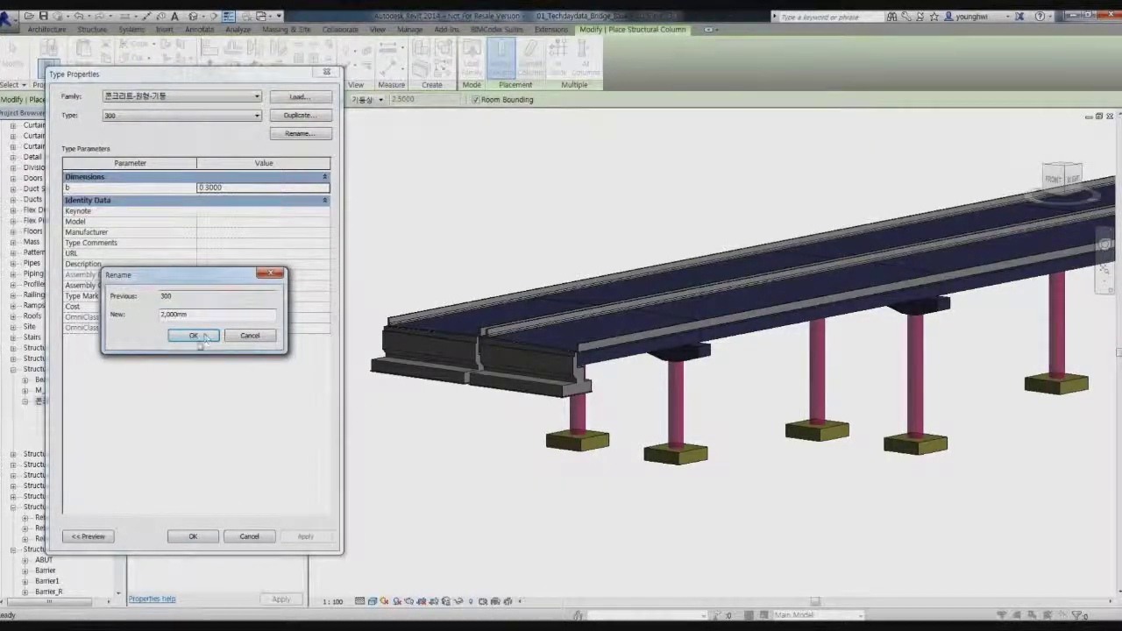
left_click(204, 338)
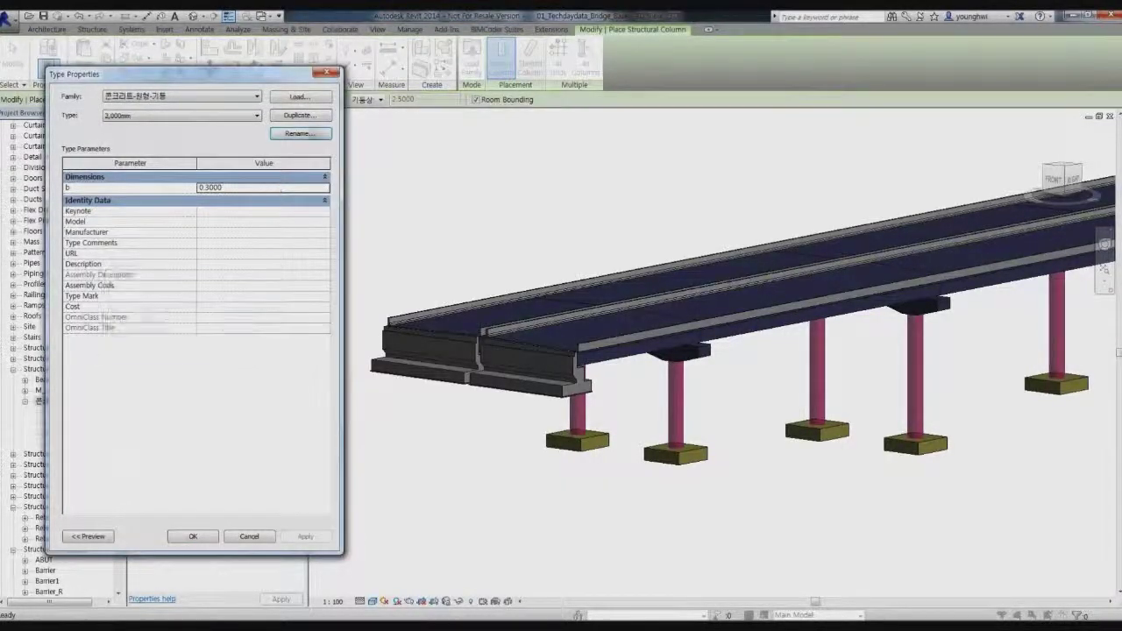
left_click(299, 133)
left_click(196, 336)
- Set dimension b of the 2,000mm round column type to 2 and accept the type properties
left_click(241, 188)
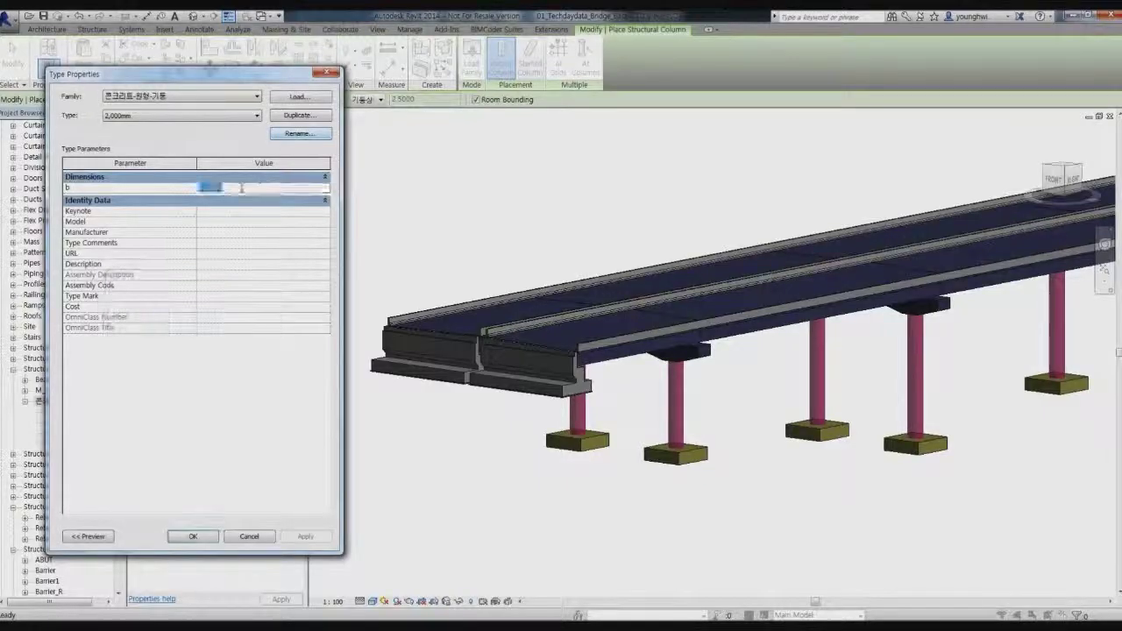
type("2")
key("Return")
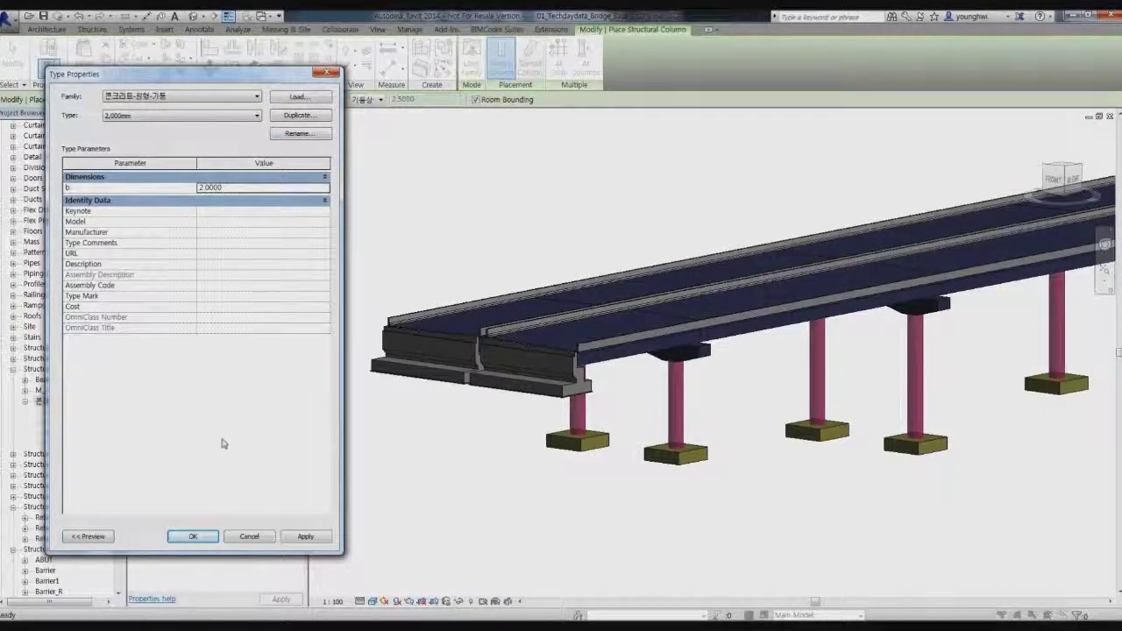
left_click(209, 537)
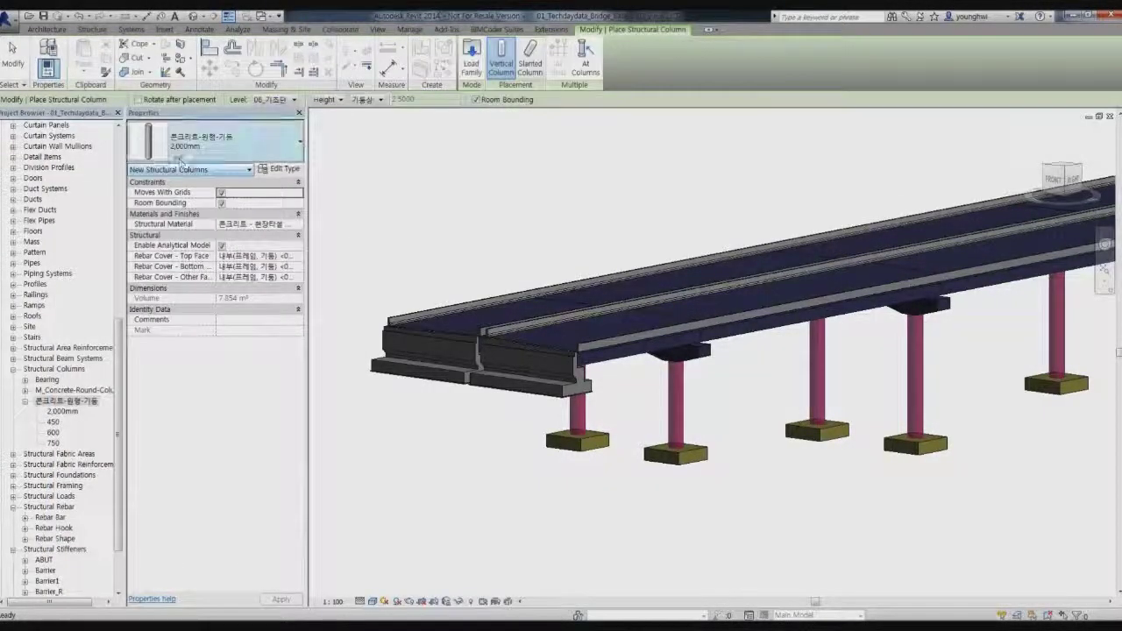
- Place one 2,000mm round column in the open area beside the bridge piers, rising to the 기둥상단 level
left_click(367, 100)
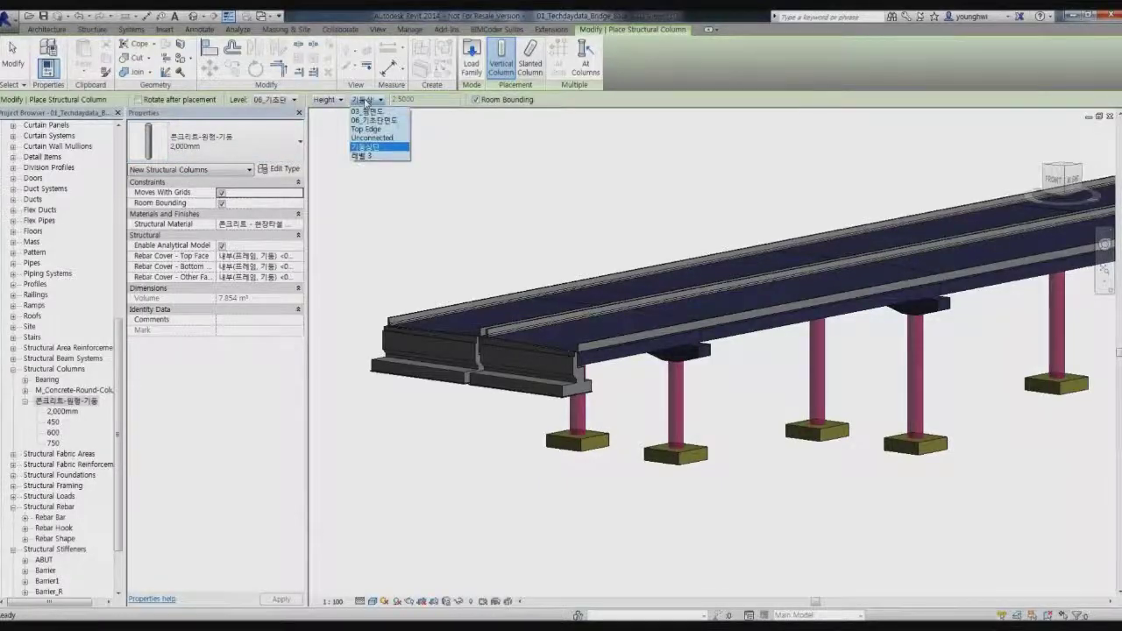
left_click(367, 103)
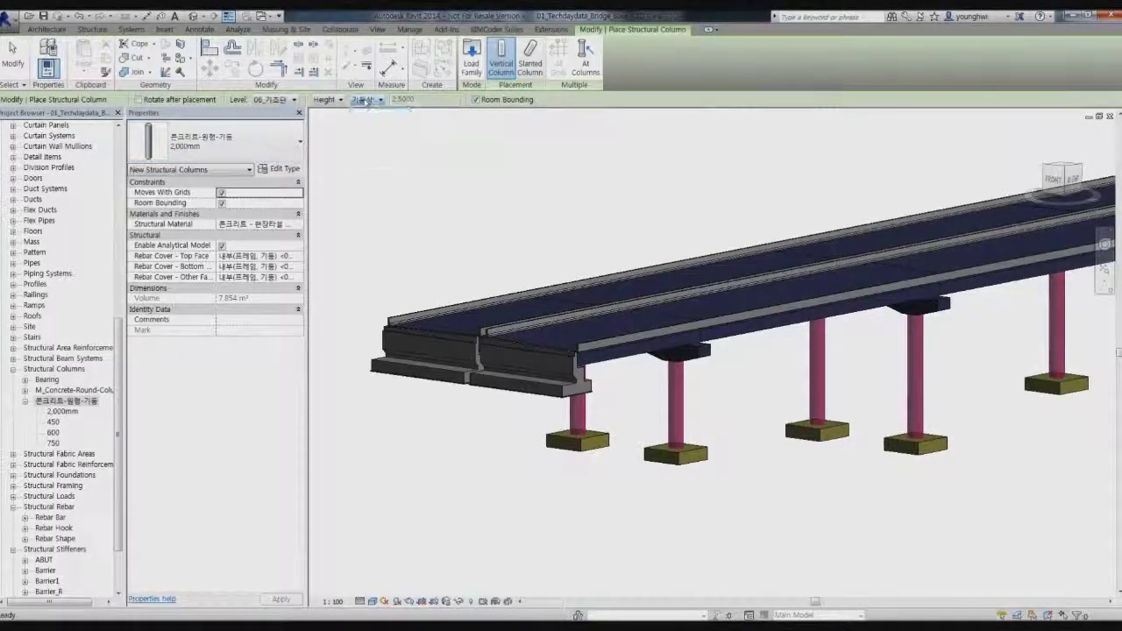
left_click(786, 566)
key("Escape")
scroll(664, 456, "up", 3)
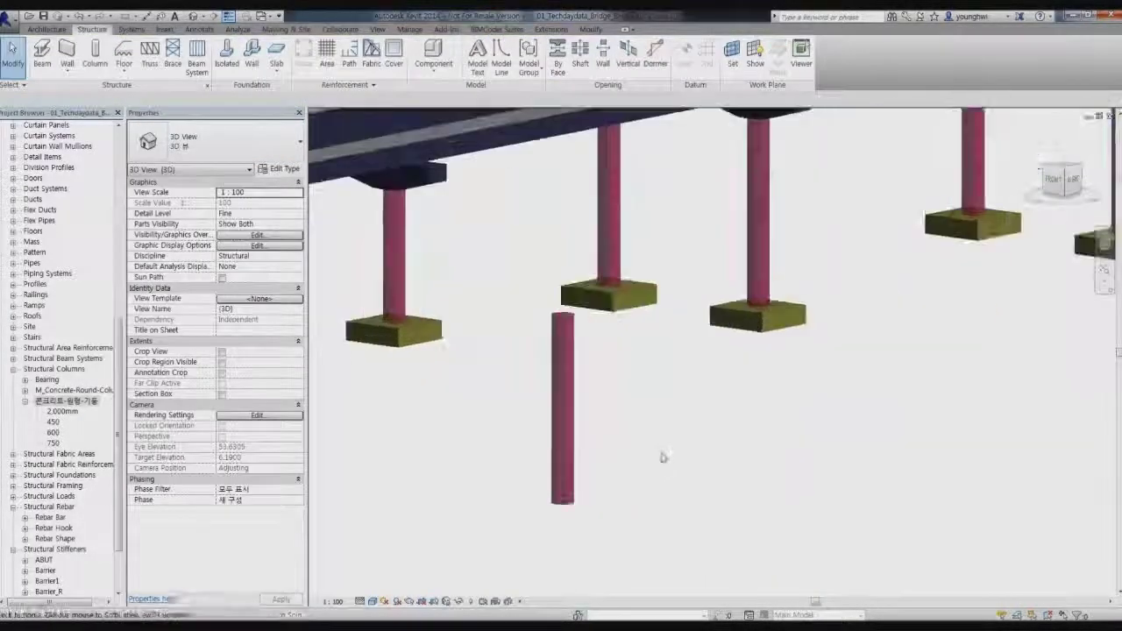
- Start the Reinforcement of columns extension for the new round column and define 50 longitudinal bars of size 29M
left_click(575, 345)
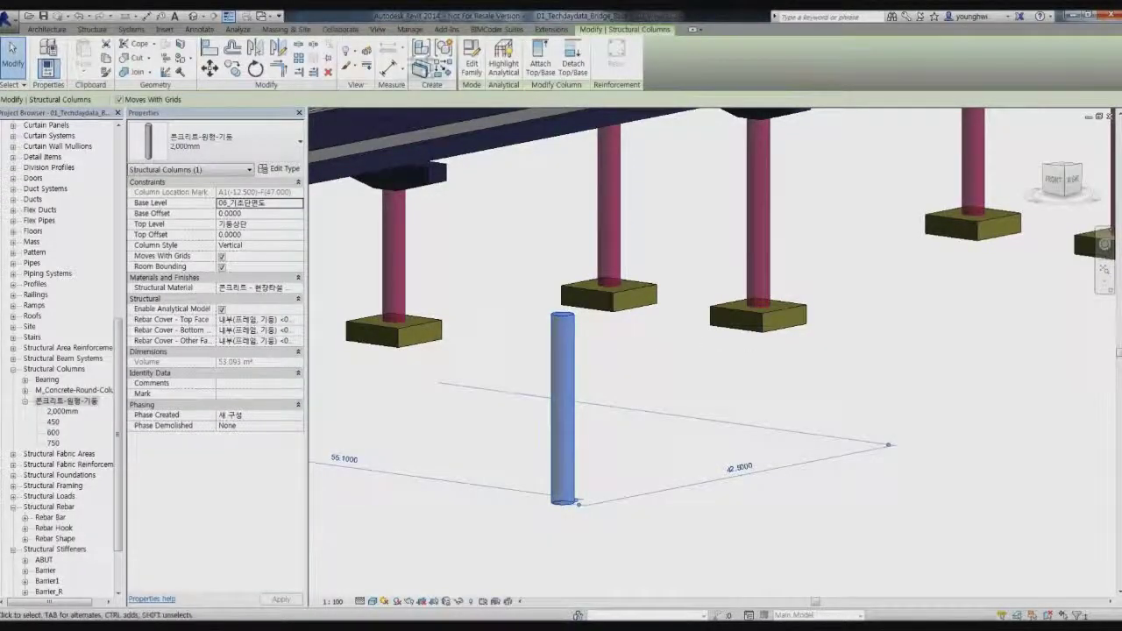
left_click(561, 30)
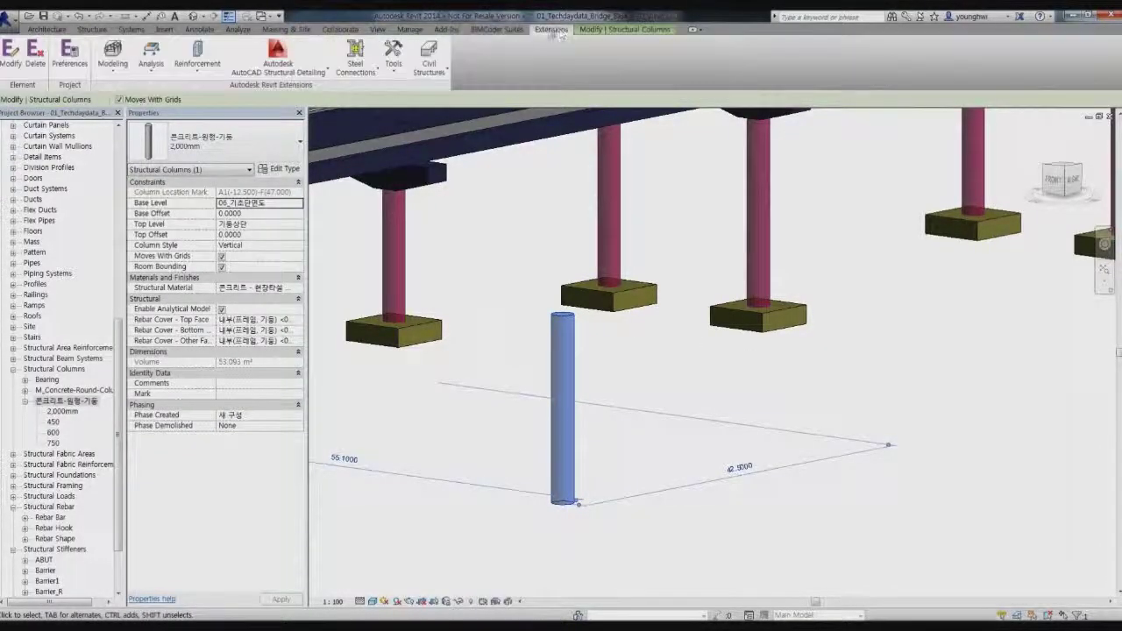
left_click(95, 29)
left_click(347, 84)
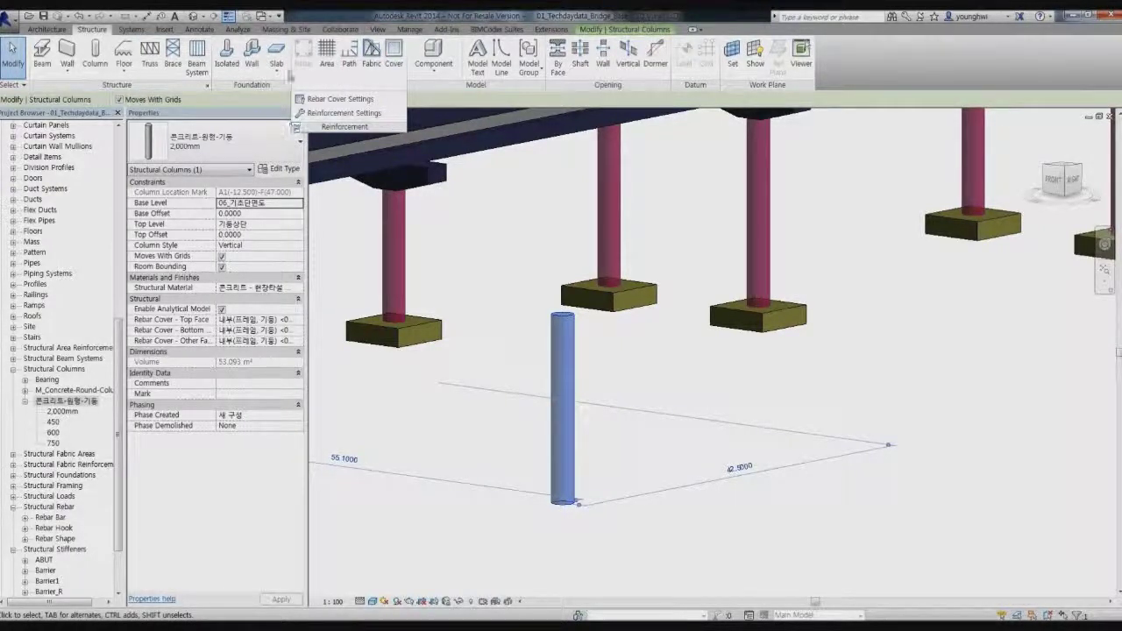
left_click(552, 29)
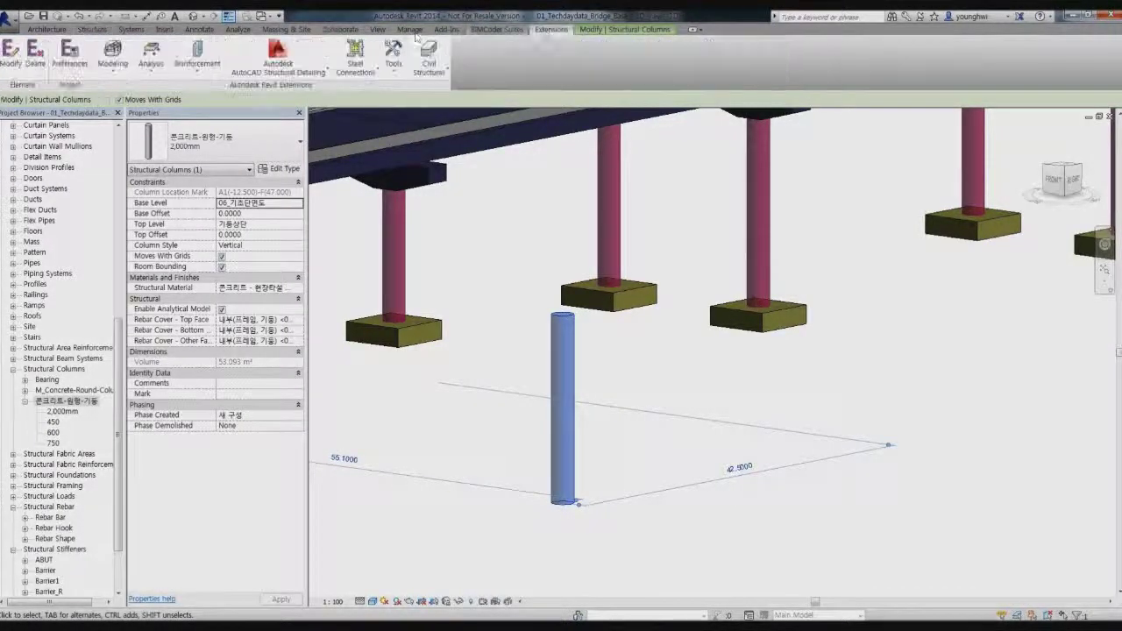
left_click(201, 71)
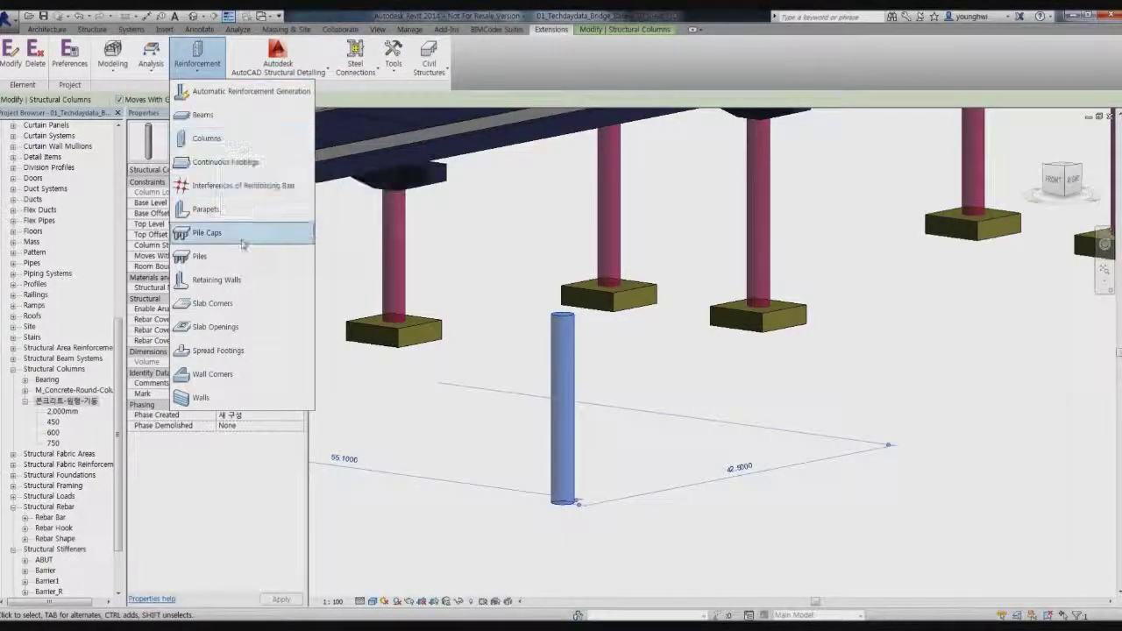
left_click(207, 139)
left_click(367, 248)
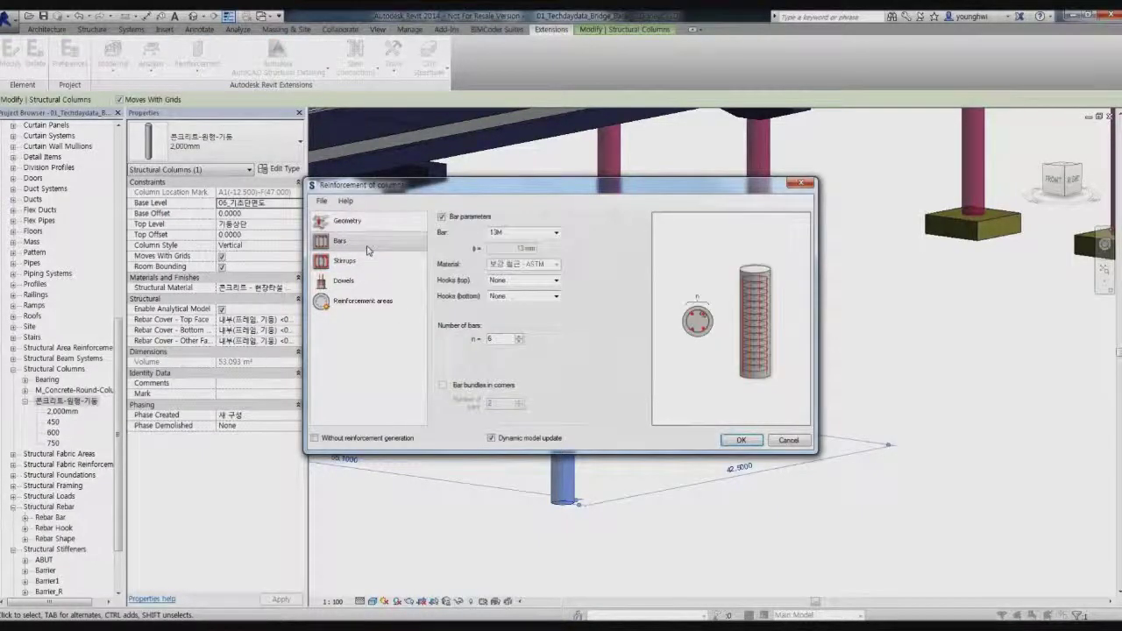
left_click(557, 233)
left_click(530, 302)
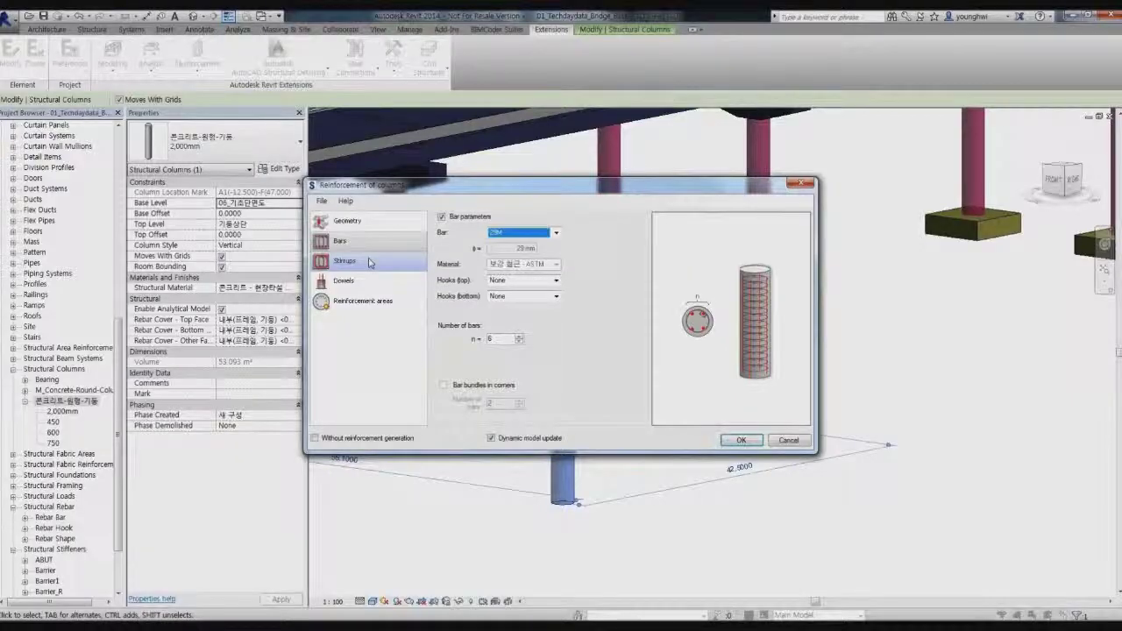
left_click_drag(494, 339, 471, 342)
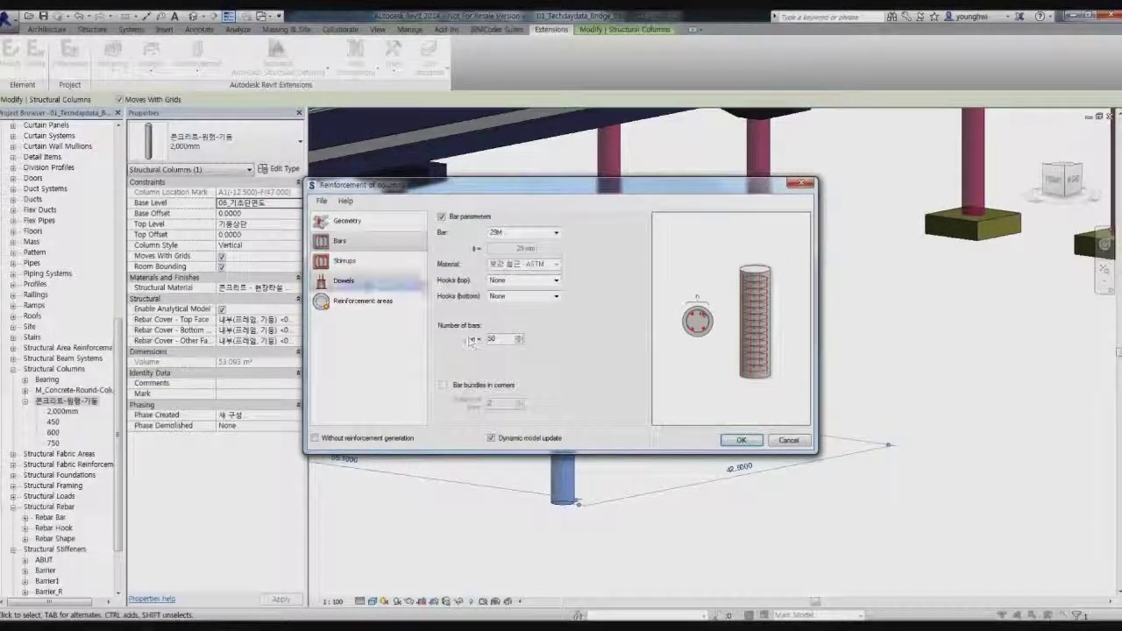
- Define 19M stirrups in a three-zone distribution, spaced 300 mm mid-column and 150 mm over 3.000 at the ends, and generate the reinforcement
left_click(344, 260)
left_click(556, 233)
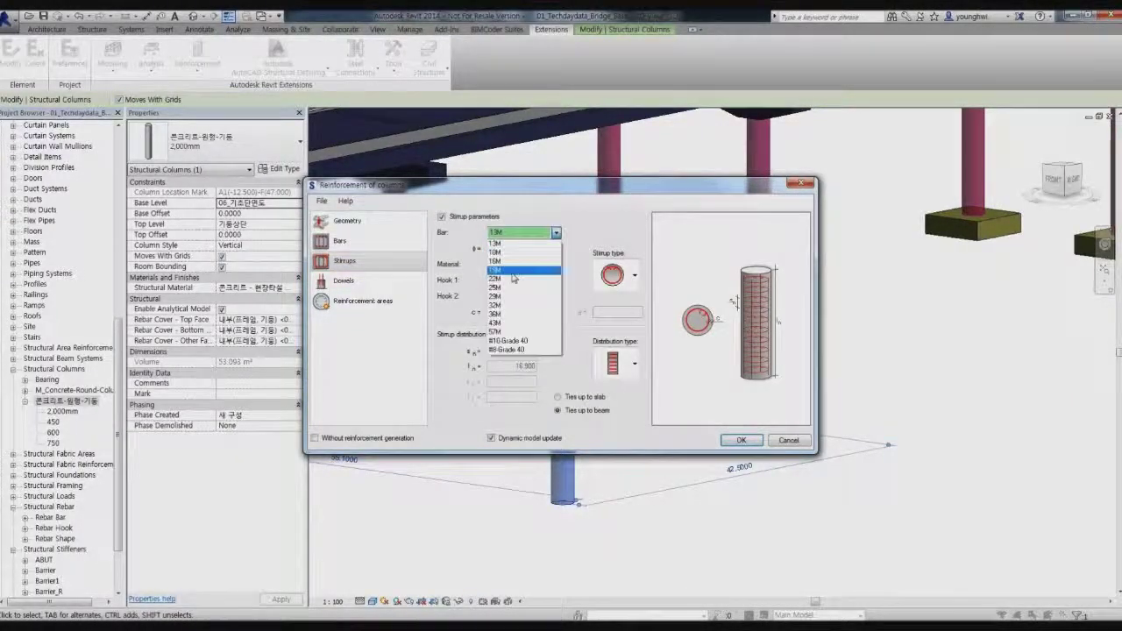
left_click(514, 273)
left_click(636, 364)
left_click(620, 456)
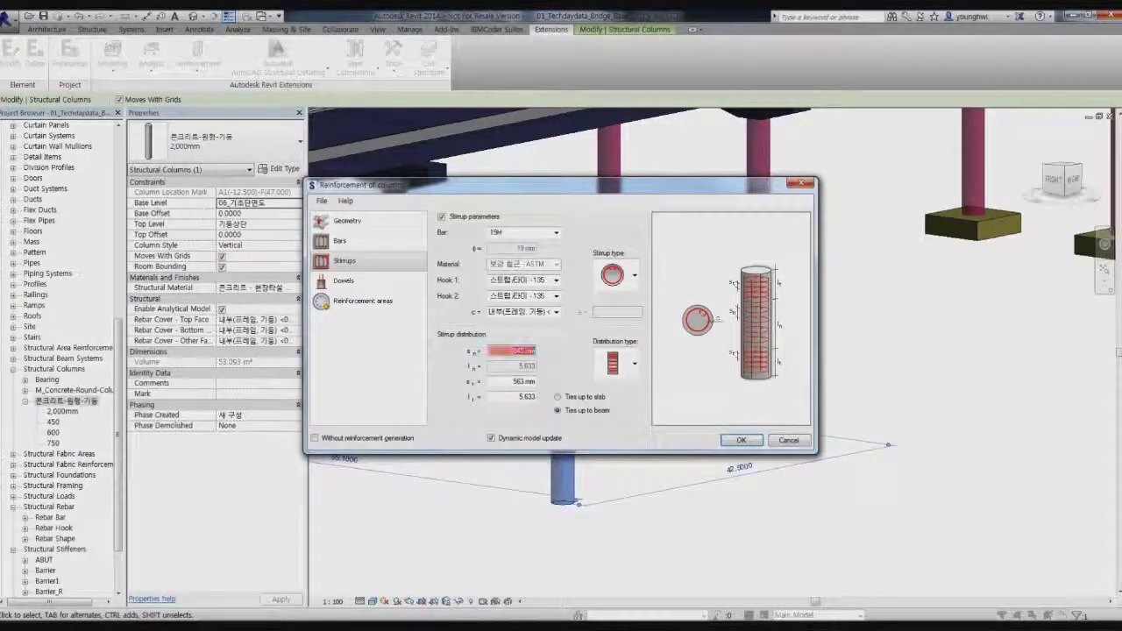
type("300")
key("Tab")
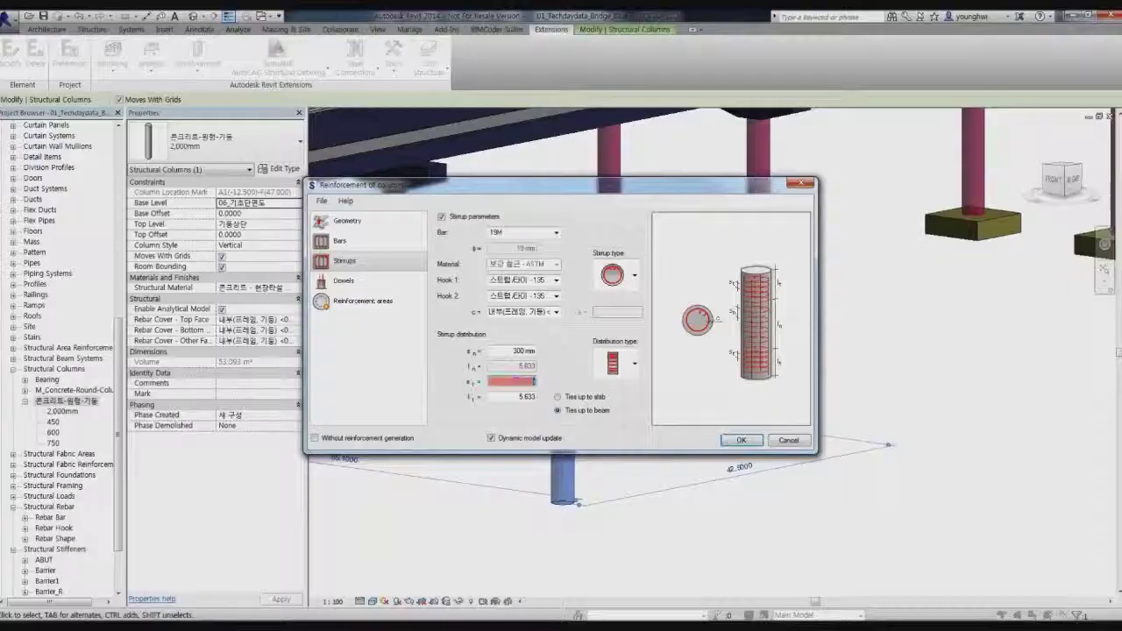
type("300")
key("Tab")
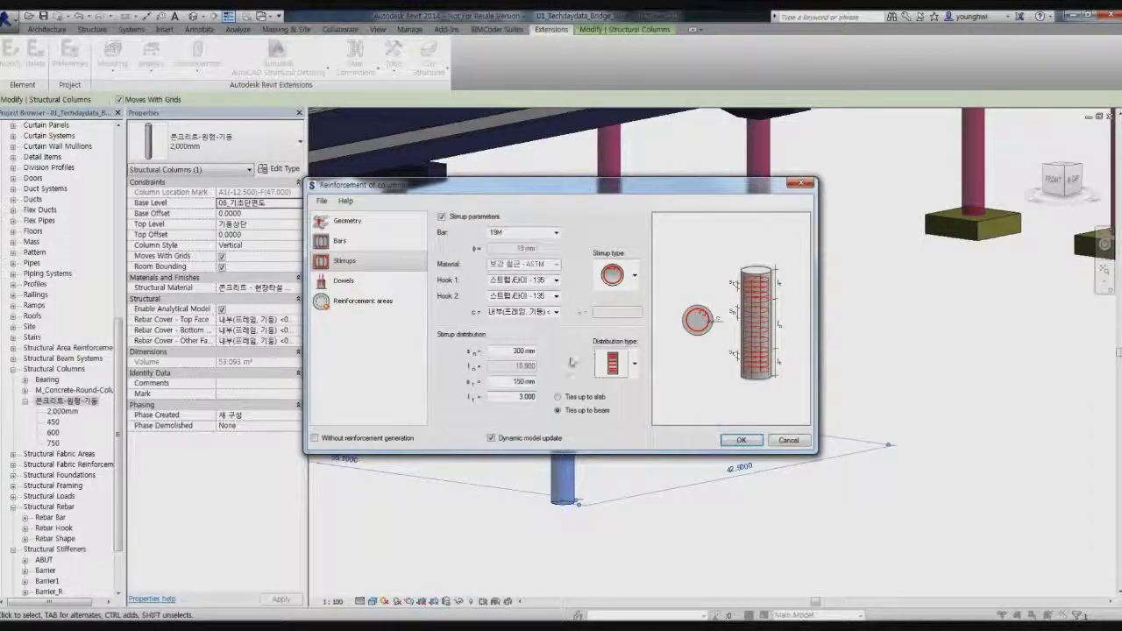
left_click(741, 441)
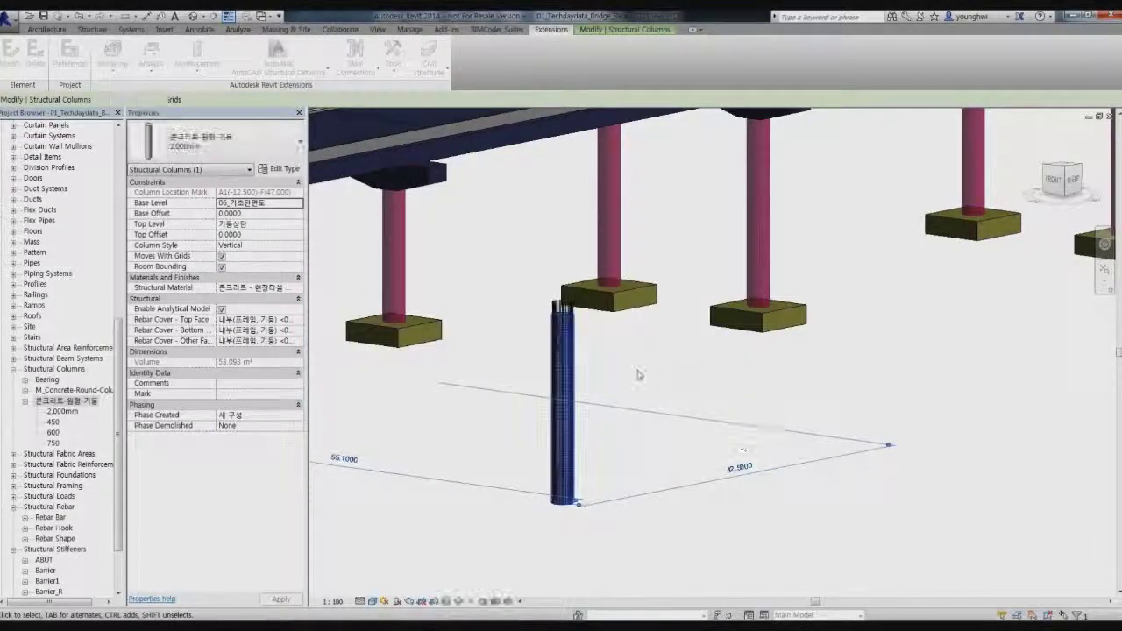
- Select the column's protruding vertical bars and show them as solid in the 해석 모델, {3D} and 04_Keymap 3D views
scroll(575, 307, "up", 7)
left_click_drag(607, 325, 464, 332)
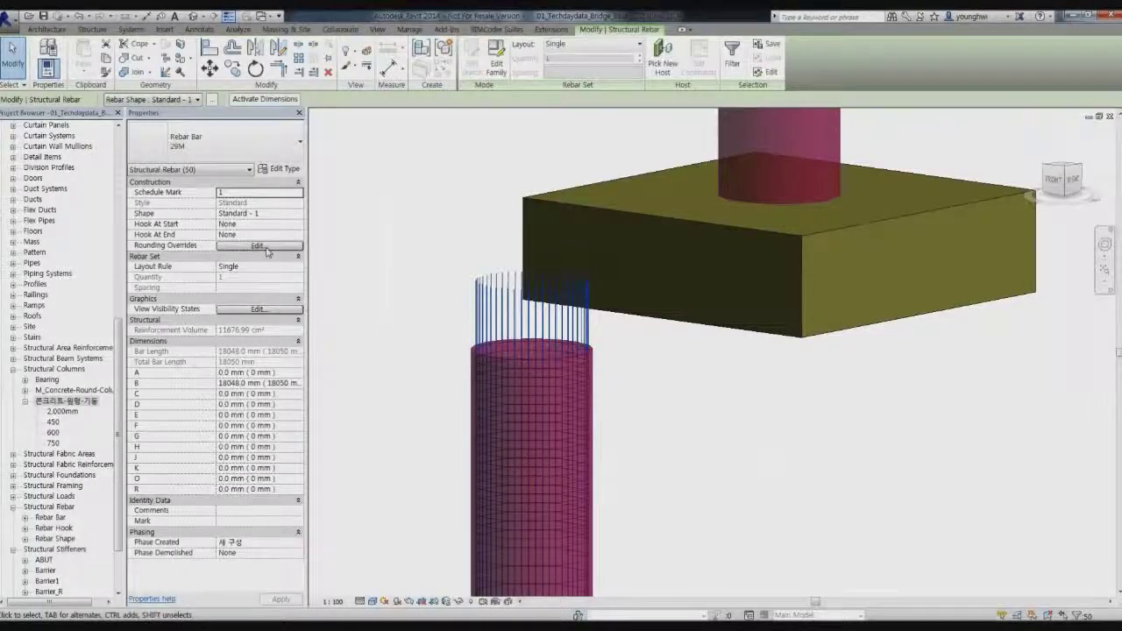
left_click(257, 309)
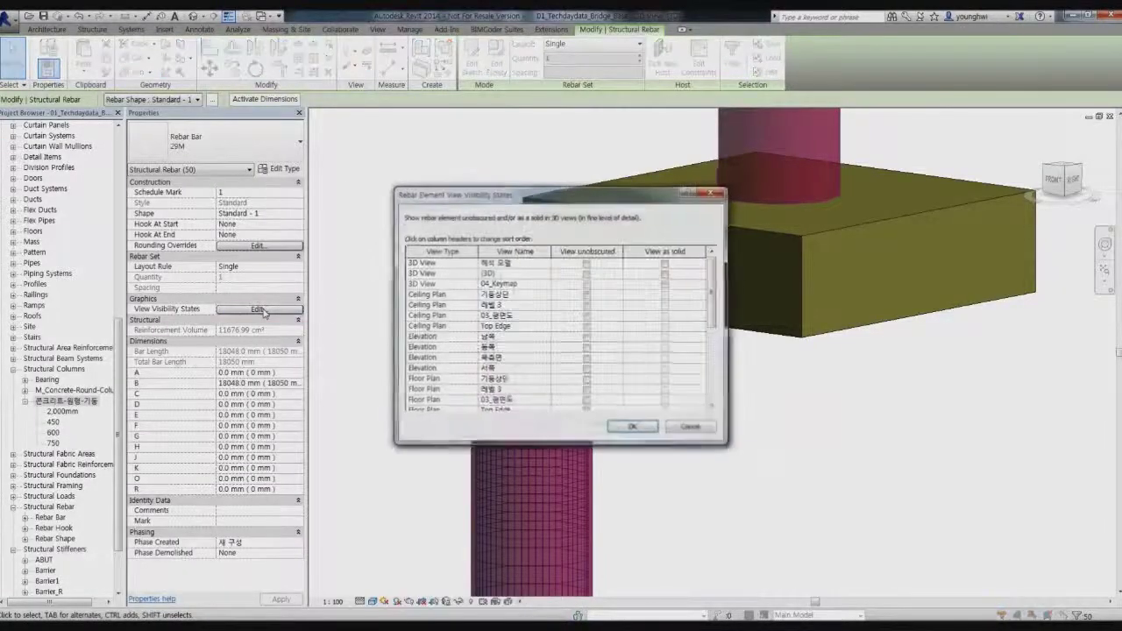
left_click(666, 263)
left_click(666, 274)
left_click(665, 284)
left_click(633, 427)
- Stretch one vertical bar upward above the others at the column top, to a bar length of about 18408 mm
scroll(515, 447, "up", 6)
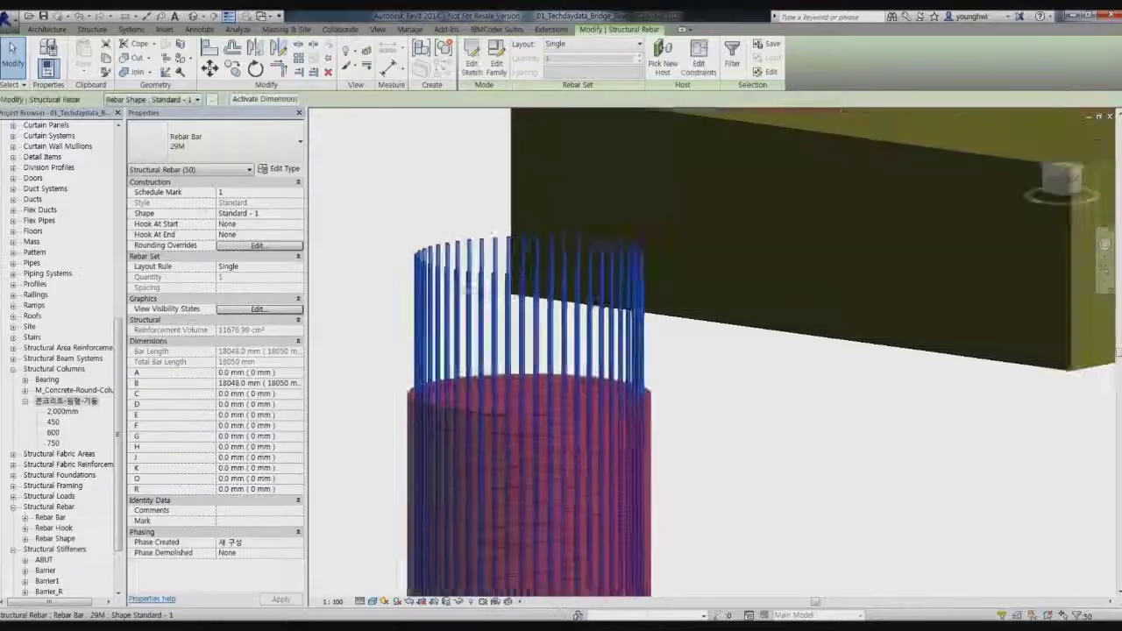
scroll(494, 255, "down", 1)
left_click(830, 392)
left_click(477, 231)
left_click_drag(474, 219, 471, 155)
scroll(471, 155, "down", 3)
- Give the stretched bar a Fixed Number layout with a quantity of 6
left_click(639, 44)
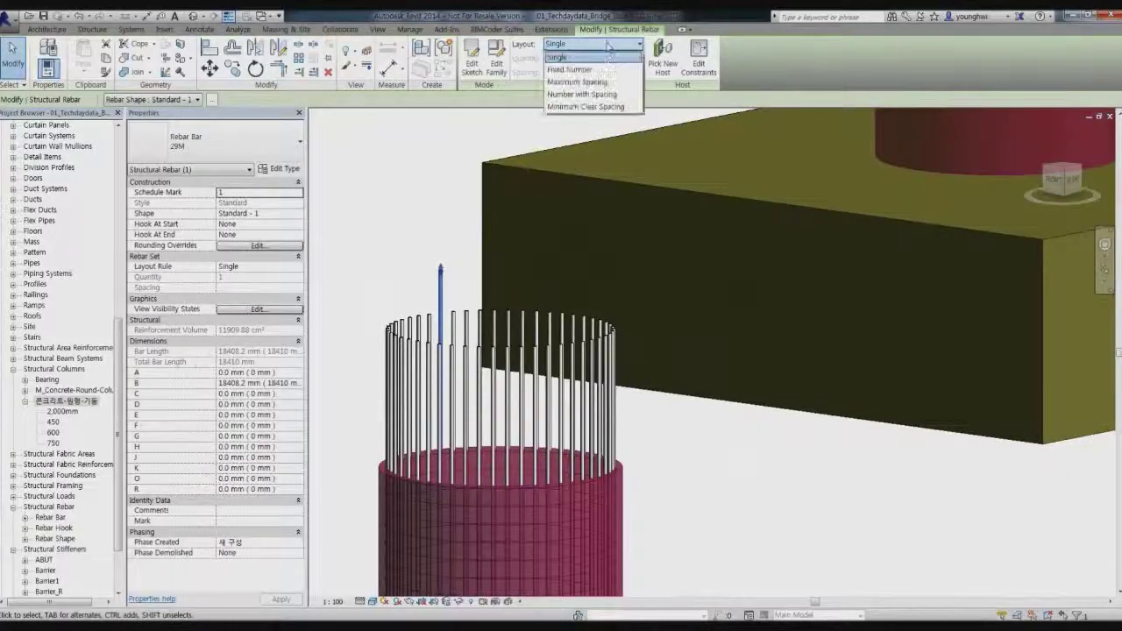
left_click(640, 59)
left_click(639, 55)
left_click(639, 55)
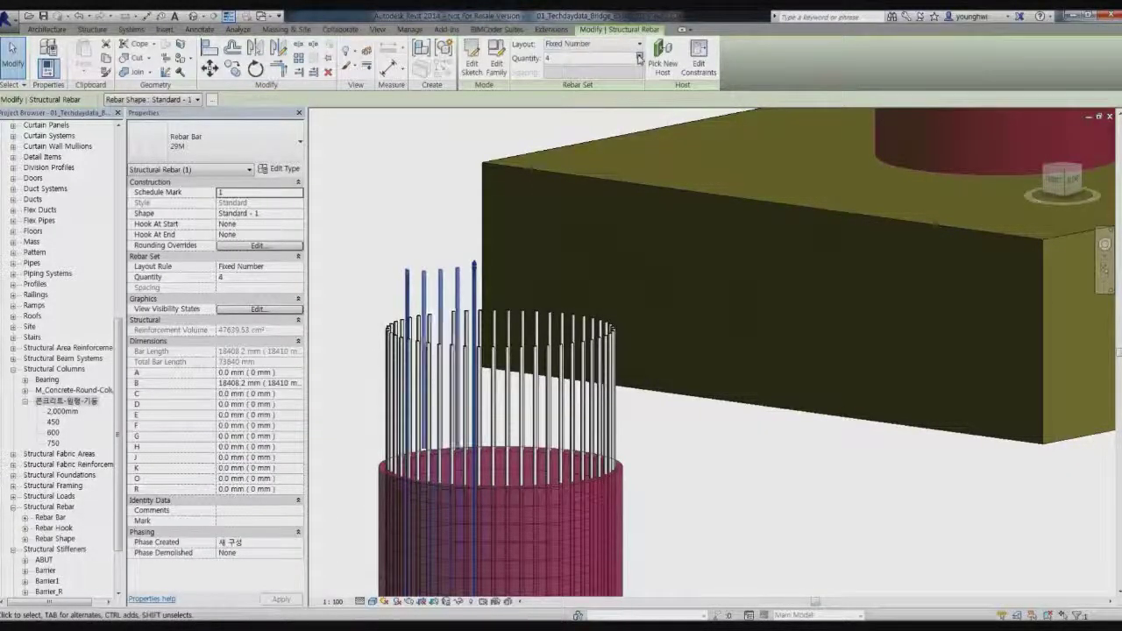
left_click(639, 54)
- Switch the stretched bar set's layout rule to Maximum Spacing with 0.5000 spacing and deselect it
left_click(585, 44)
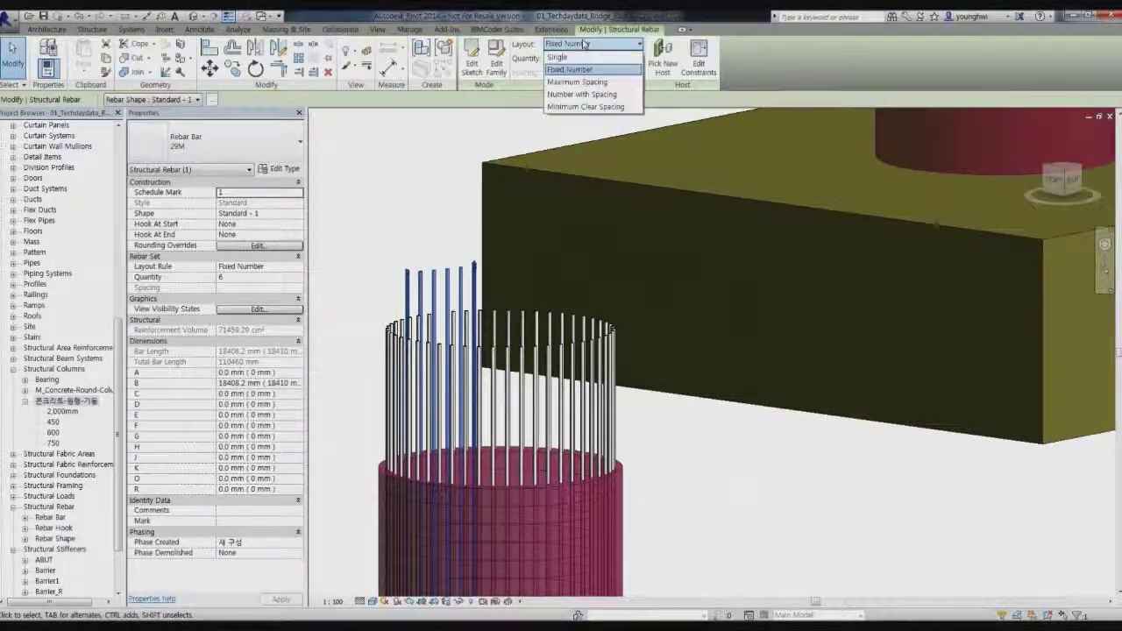
left_click(582, 81)
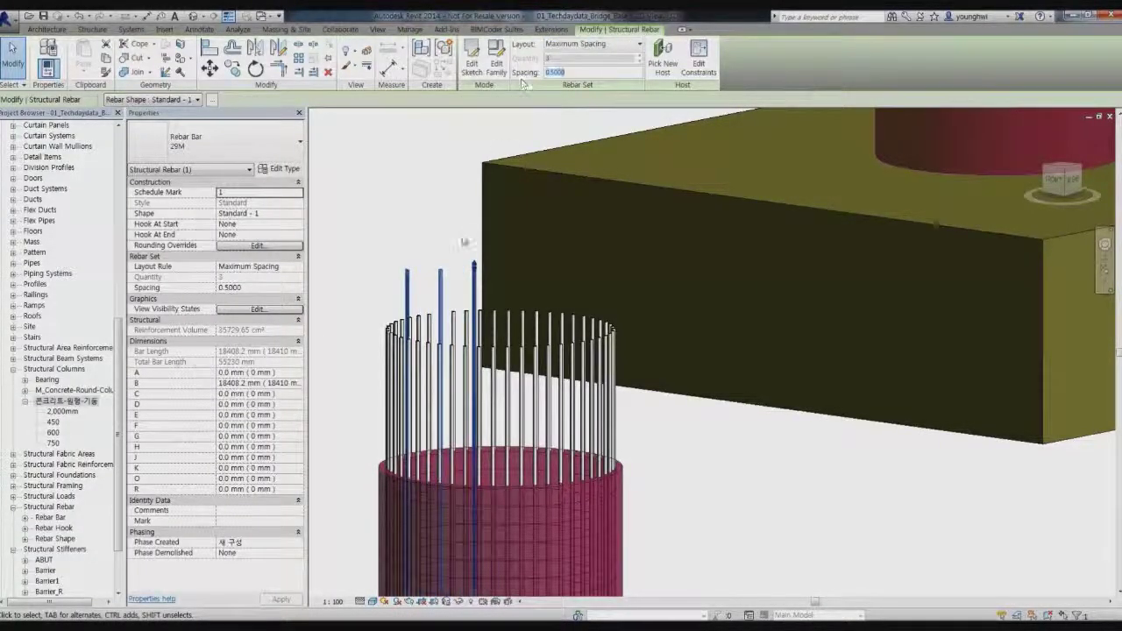
left_click(429, 233)
- Delete the reinforced round column beside the bridge piers
scroll(513, 234, "down", 5)
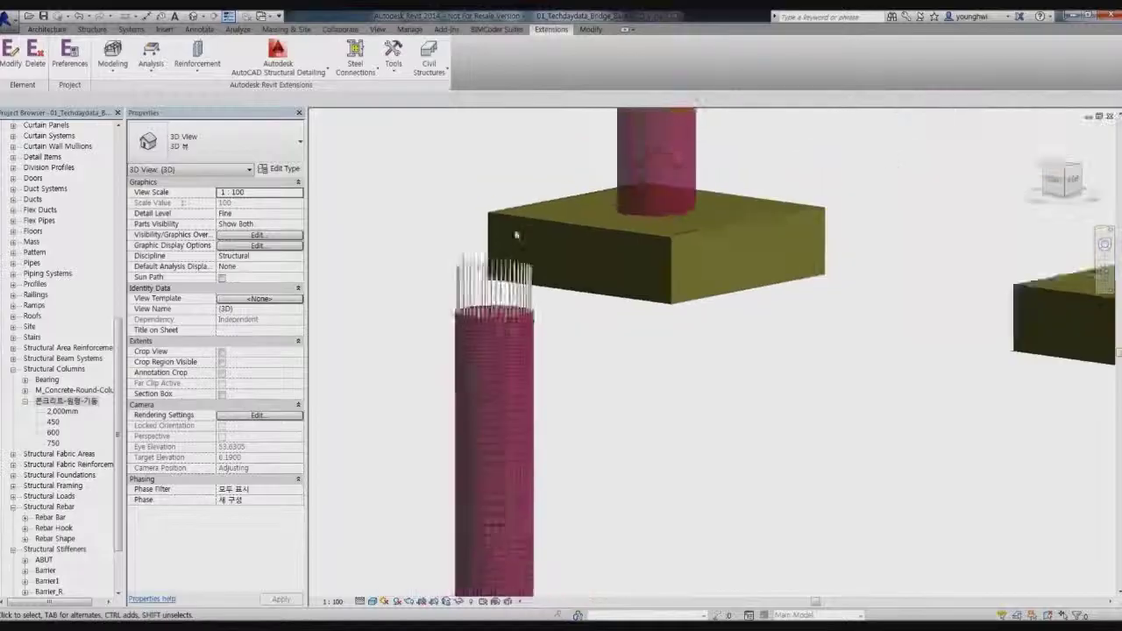
left_click(476, 360)
key("Escape")
scroll(441, 394, "down", 5)
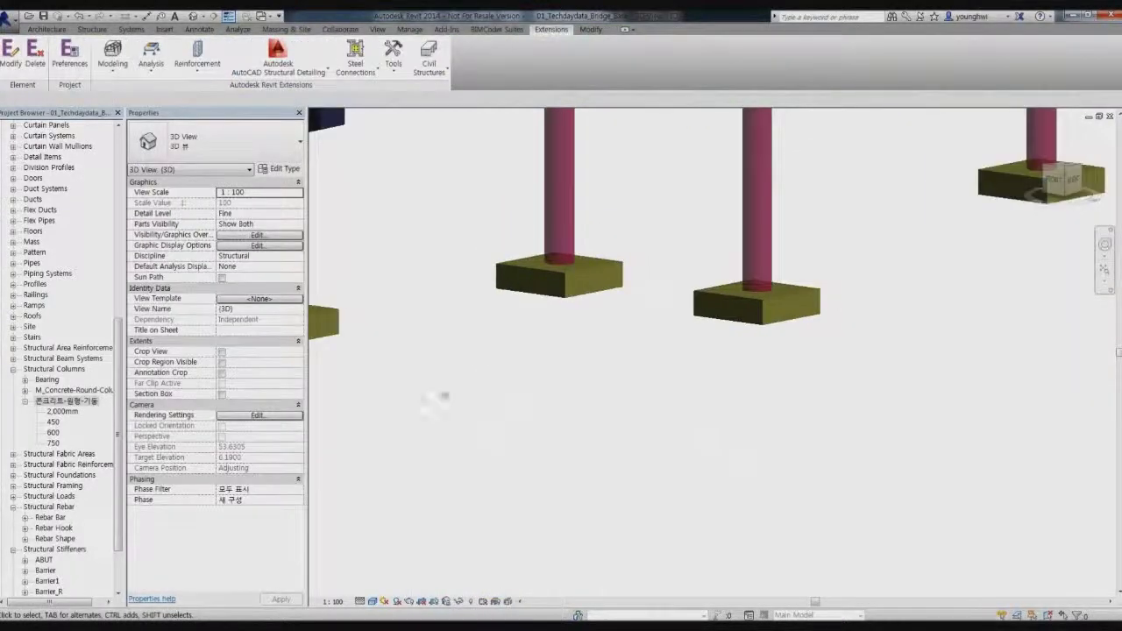
middle_click_drag(605, 382, 605, 434)
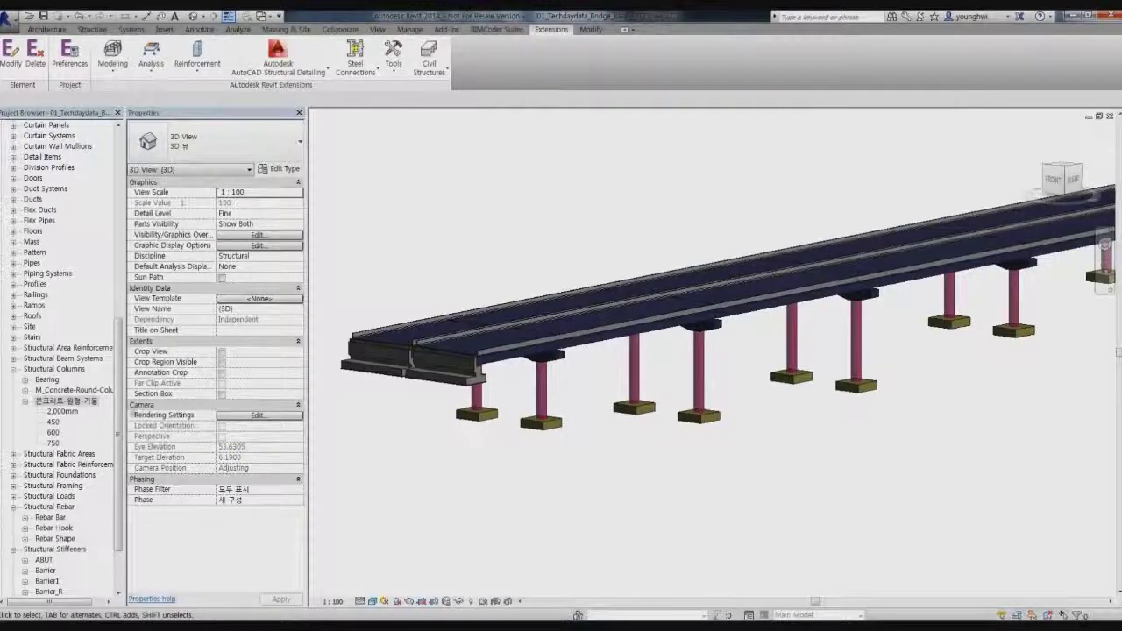
- Open the 해석 모델 3D view and look at the bridge's analytical model from the top
left_click_drag(120, 404, 121, 266)
left_click(2, 357)
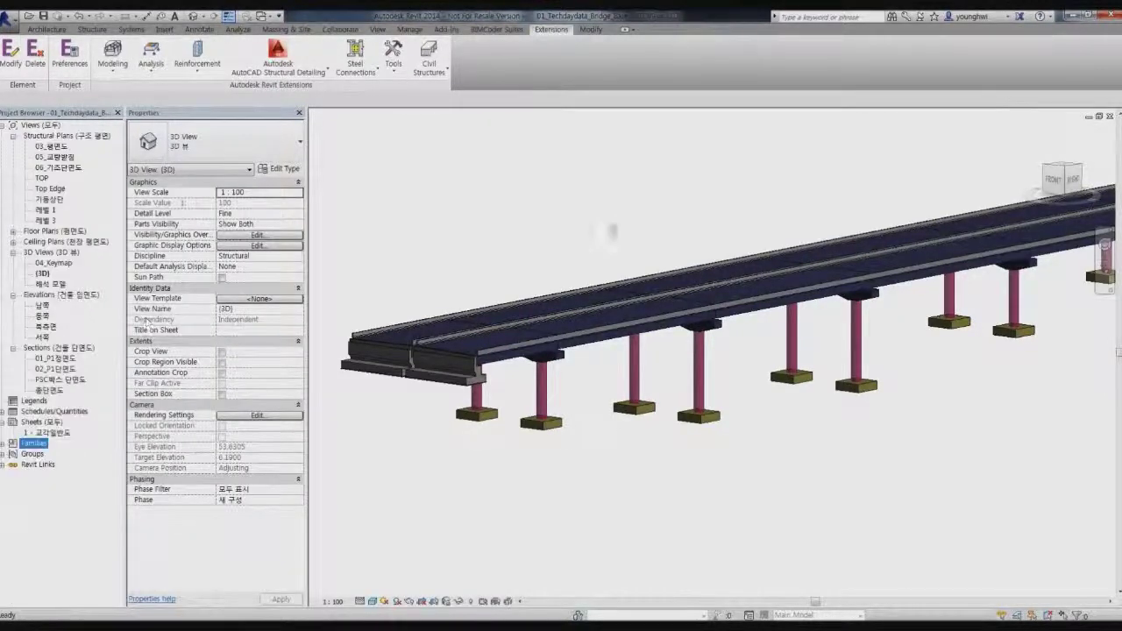
scroll(577, 271, "down", 2)
middle_click_drag(680, 287, 616, 322)
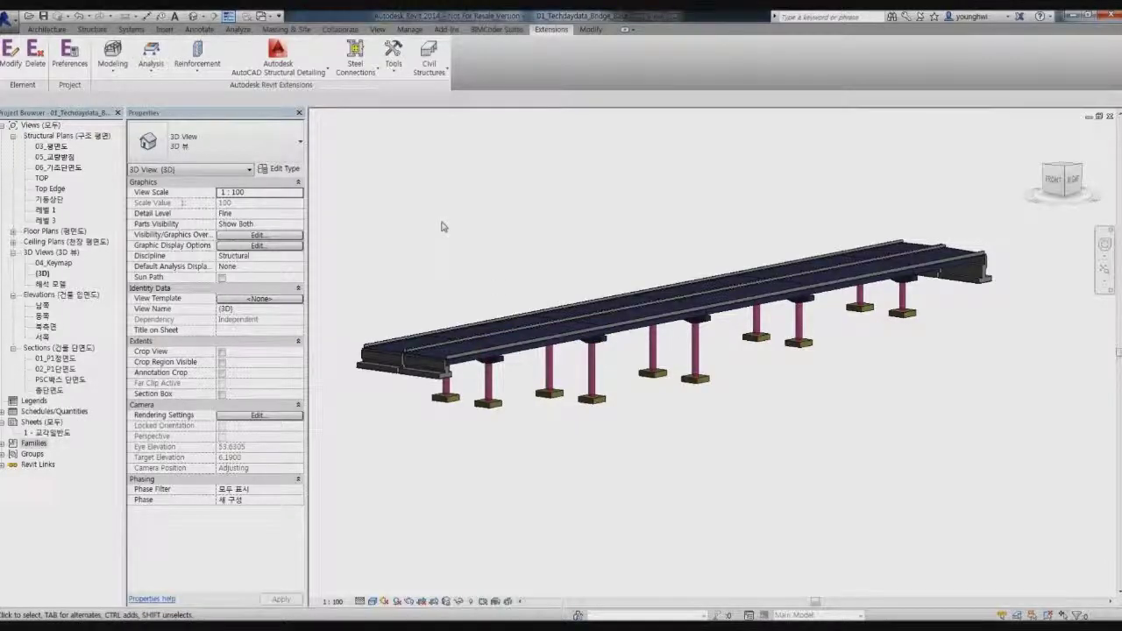
double_click(50, 284)
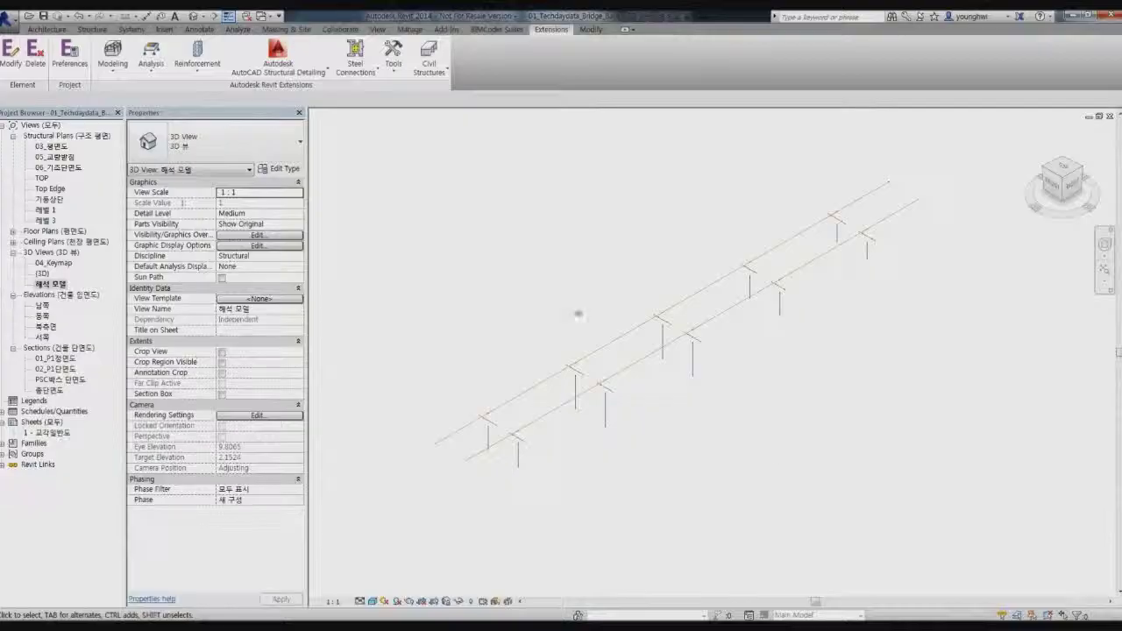
left_click(1062, 169)
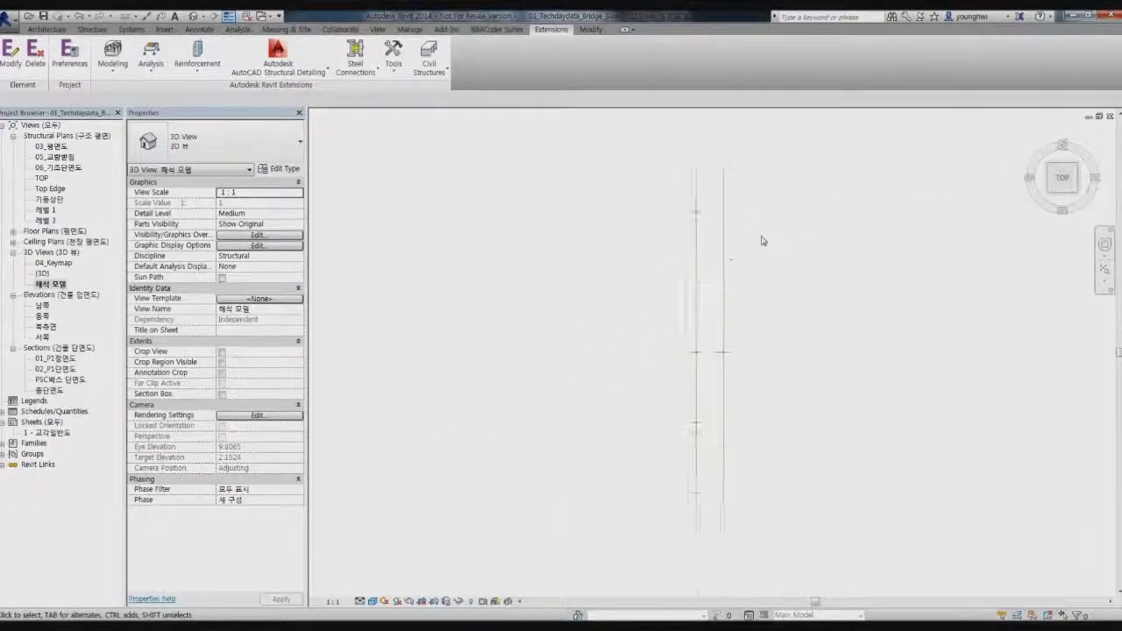
- Select one of the two parallel analytical lines, filter out Analytical Links, and hide the remaining beams and columns
left_click(584, 32)
left_click(557, 32)
left_click_drag(714, 156, 820, 571)
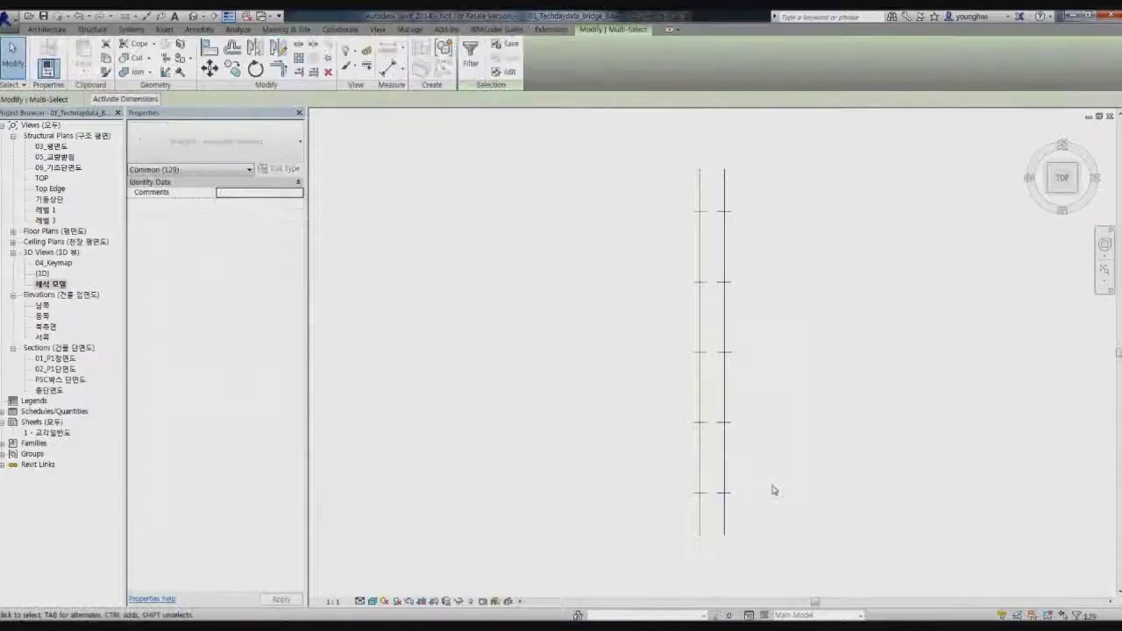
left_click(471, 61)
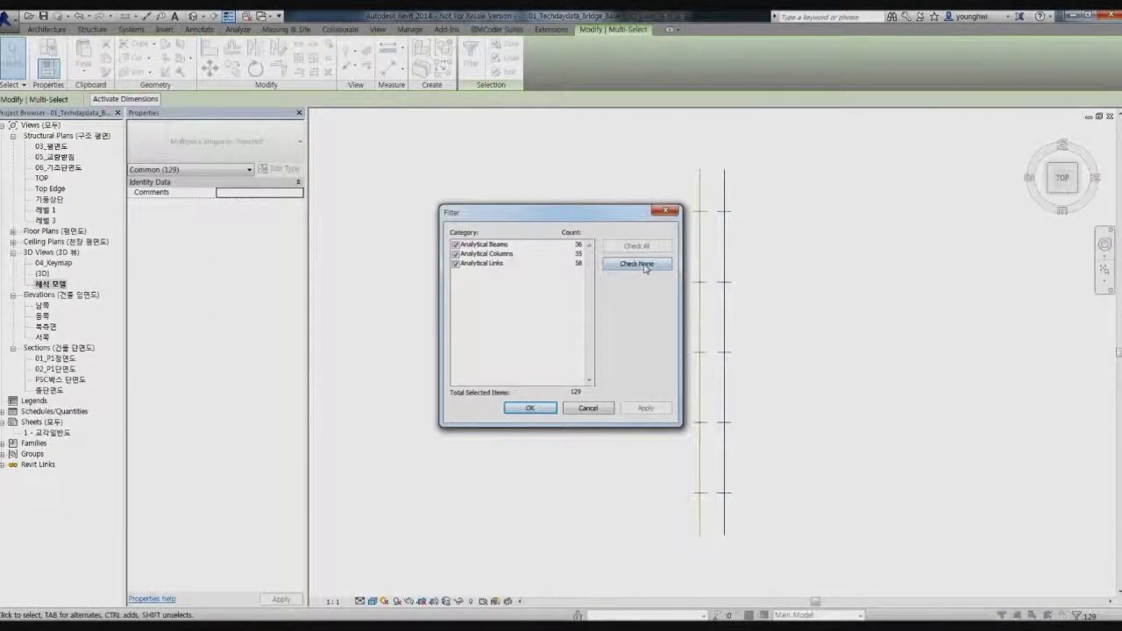
left_click(456, 263)
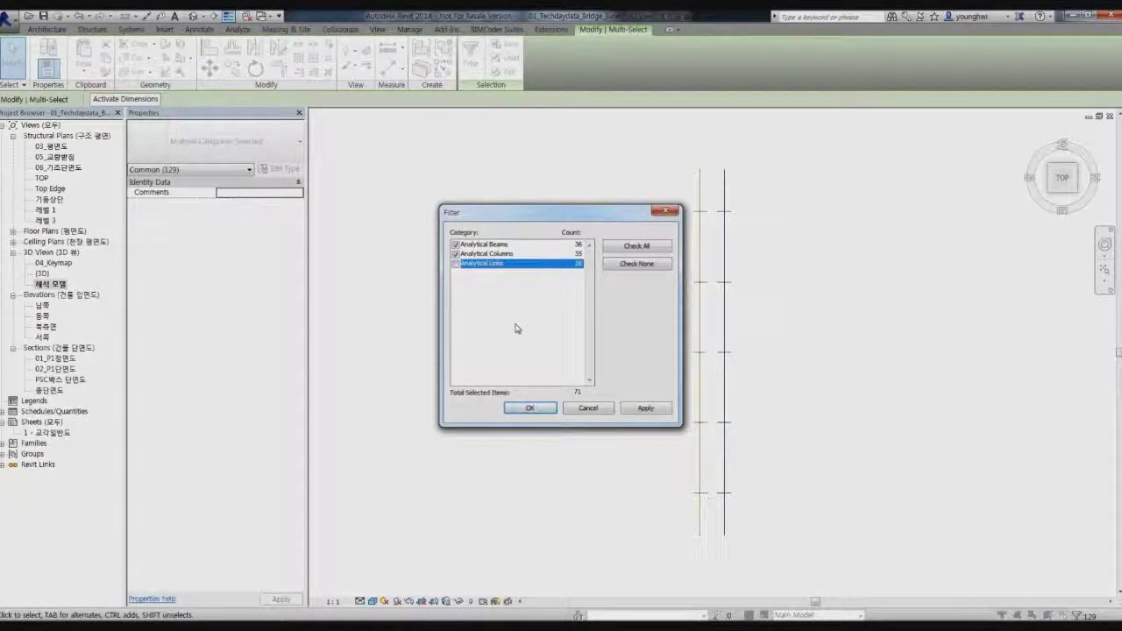
left_click(529, 410)
left_click(477, 58)
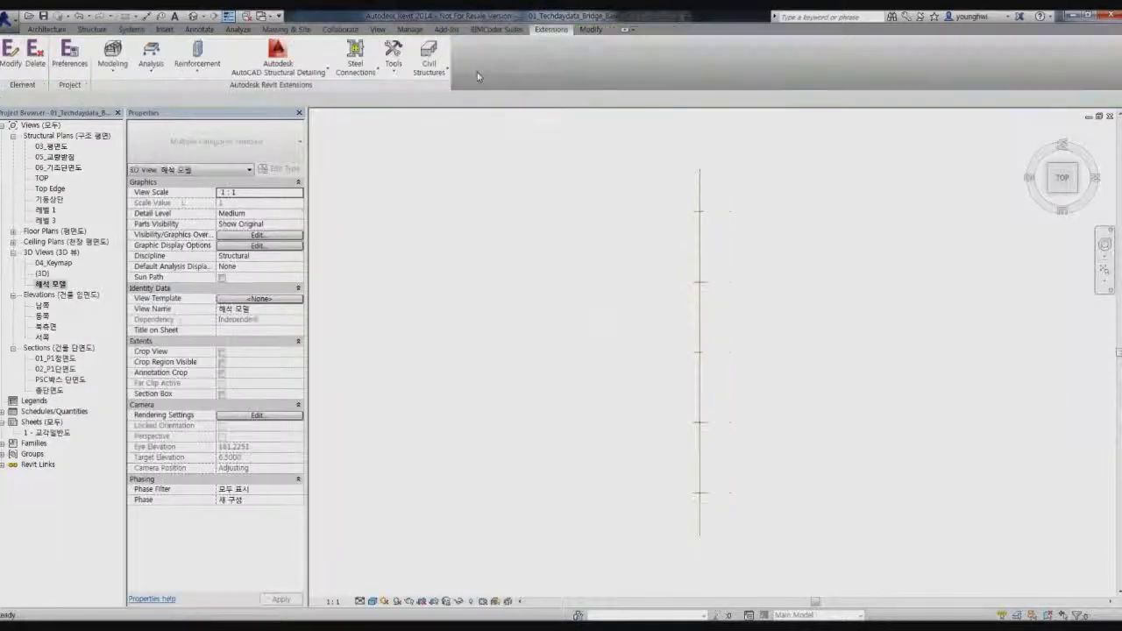
- Examine the remaining analytical line in isometric, compare it with the bridge in the {3D} view, and return to 해석 모델
left_click(1075, 191)
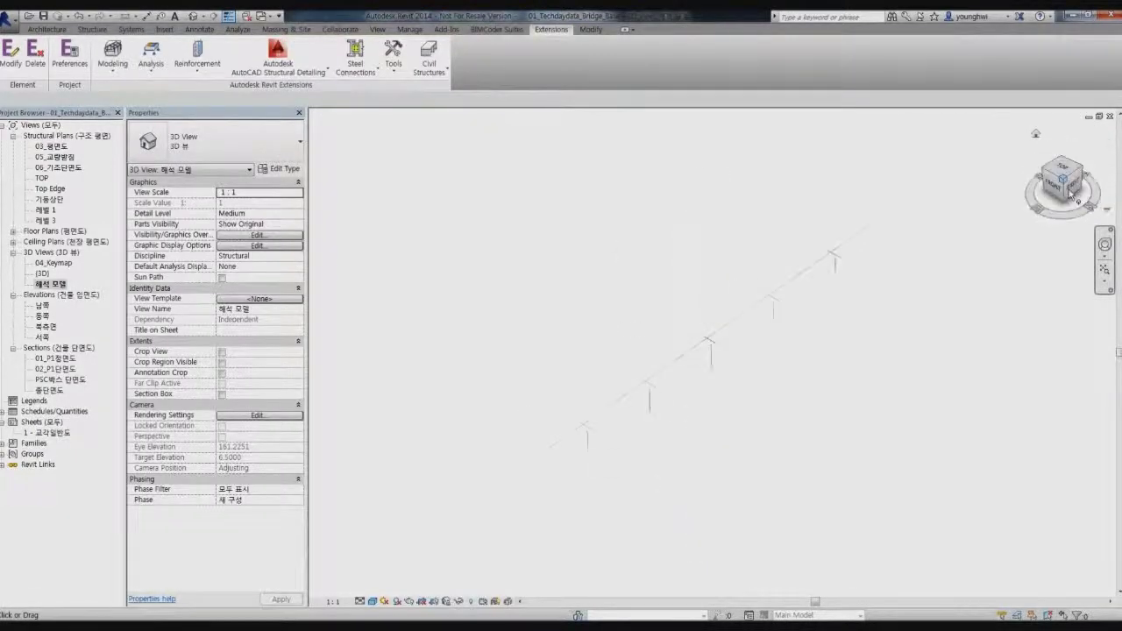
scroll(609, 409, "up", 4)
middle_click_drag(599, 416, 664, 358)
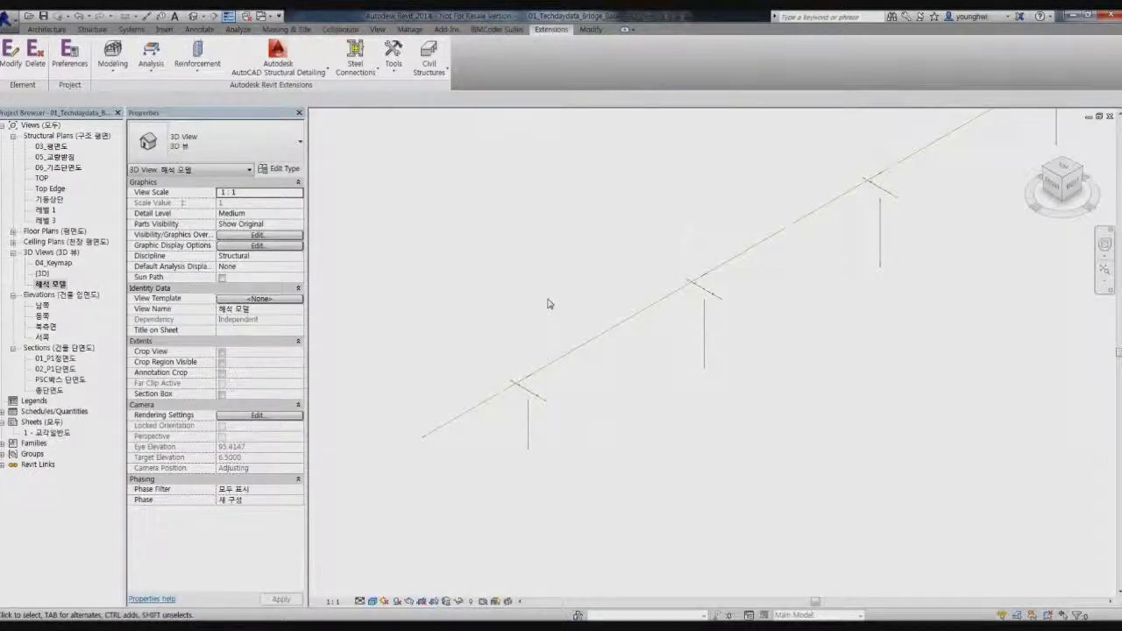
double_click(42, 273)
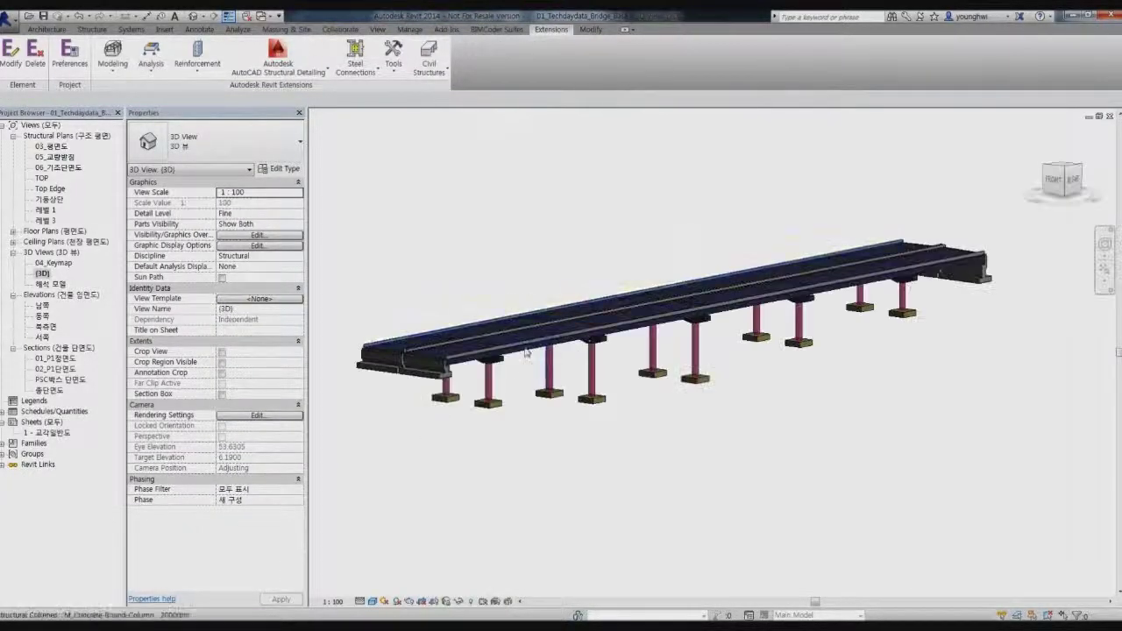
middle_click_drag(540, 359, 571, 400, "shift")
double_click(49, 285)
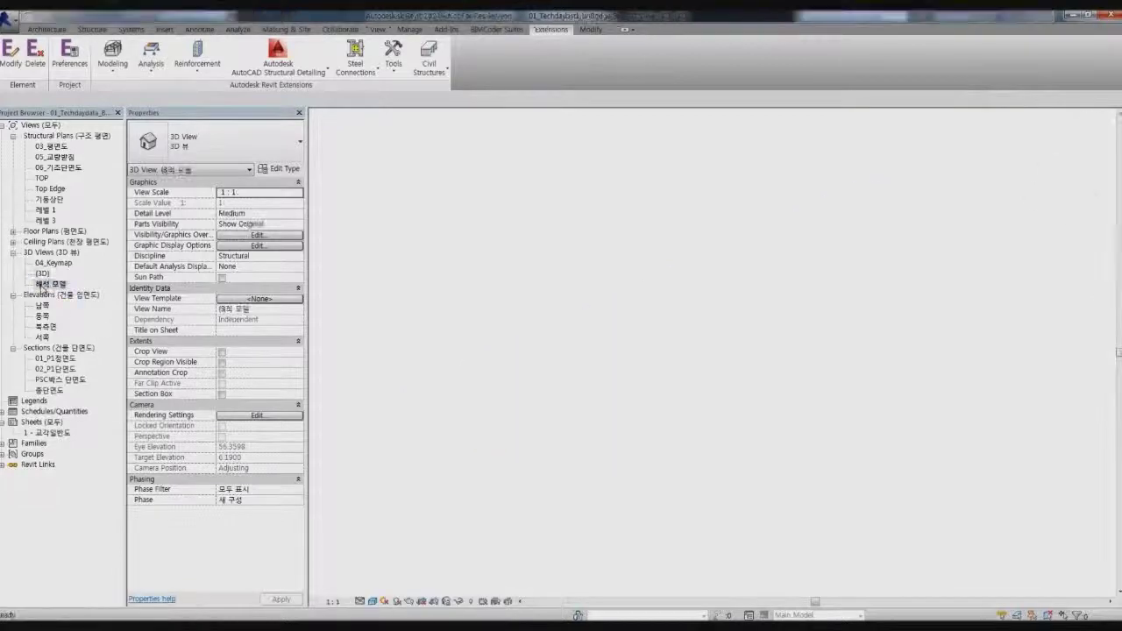
- Place fixed point boundary conditions at the bases of the pier columns in the analytical model
scroll(551, 311, "down", 2)
mouse_move(547, 298)
middle_mouse_down()
mouse_move(485, 427)
mouse_move(560, 344)
middle_mouse_up()
scroll(557, 345, "up", 1)
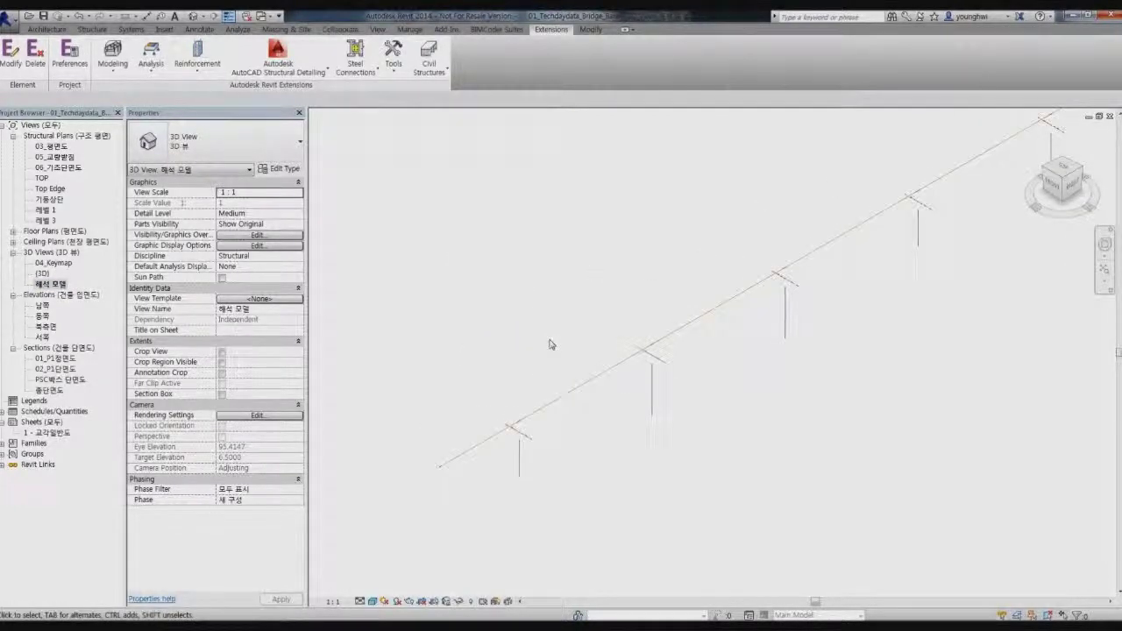
left_click(230, 31)
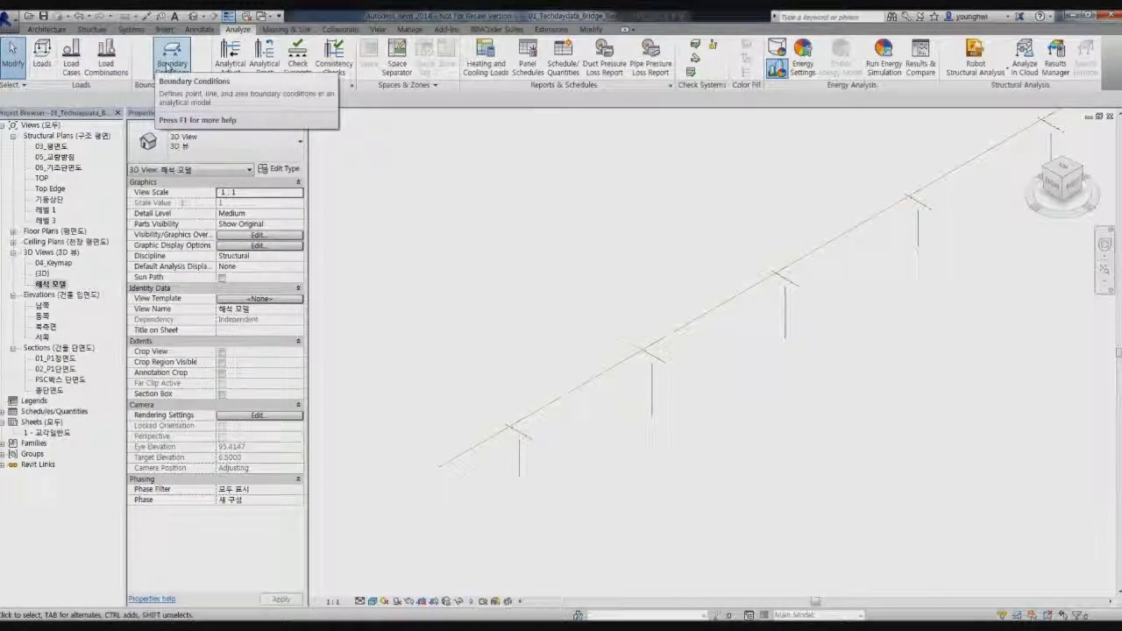
left_click(171, 61)
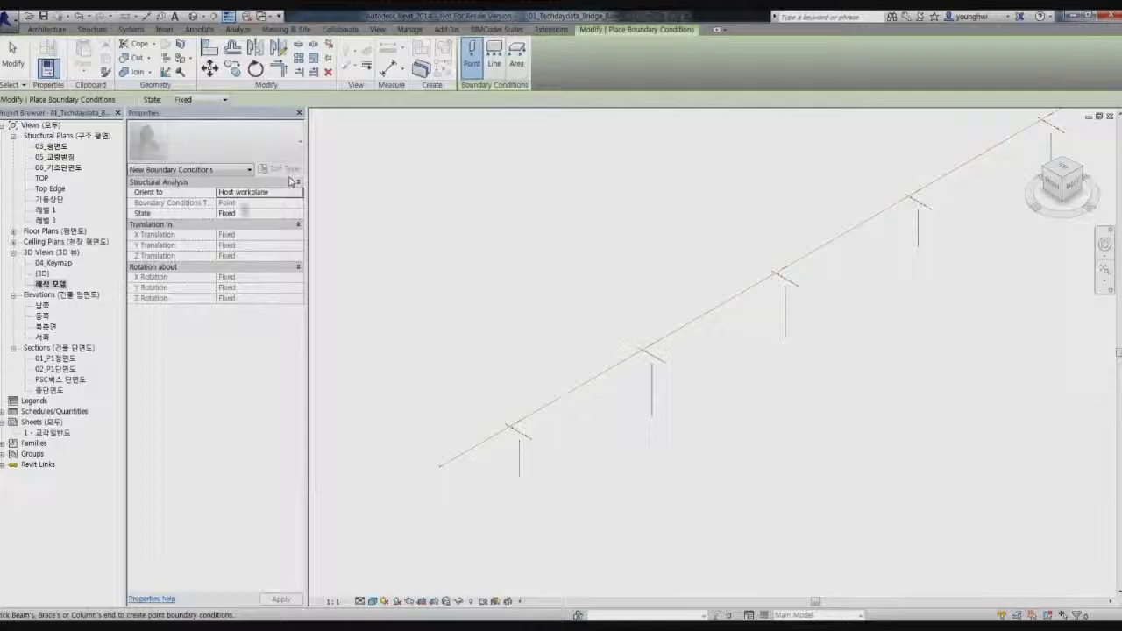
scroll(682, 434, "up", 3)
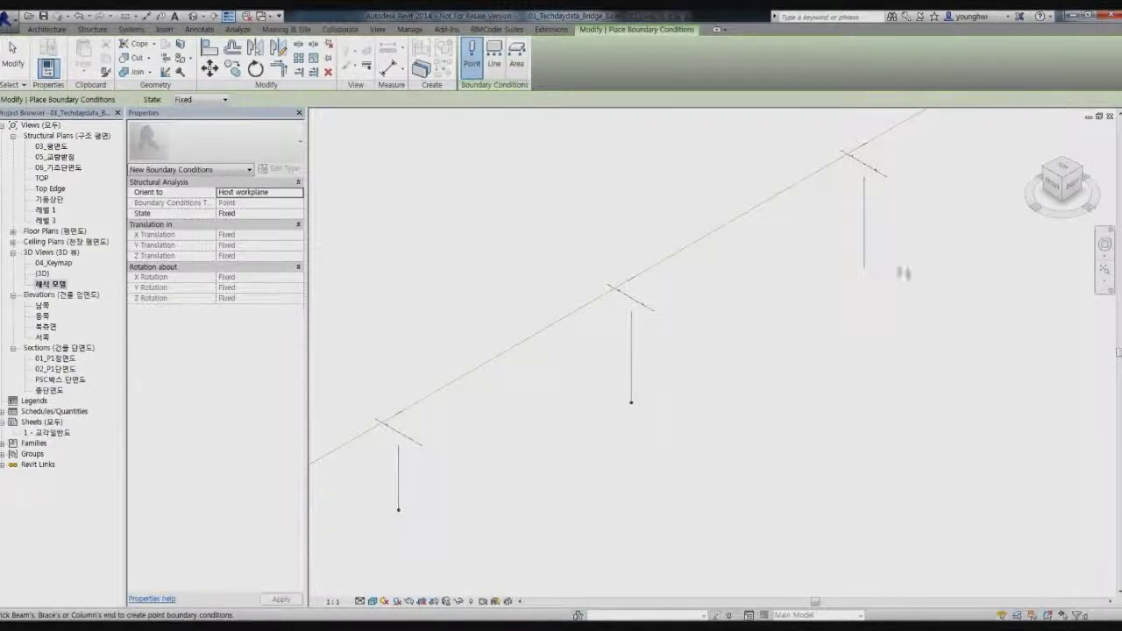
middle_click_drag(632, 383, 686, 305)
middle_click_drag(649, 365, 650, 428)
scroll(688, 346, "down", 4)
middle_click_drag(666, 334, 535, 404)
- Set the point boundary condition state to Roller and place it at the ends of the girder line
left_click(261, 214)
left_click(241, 245)
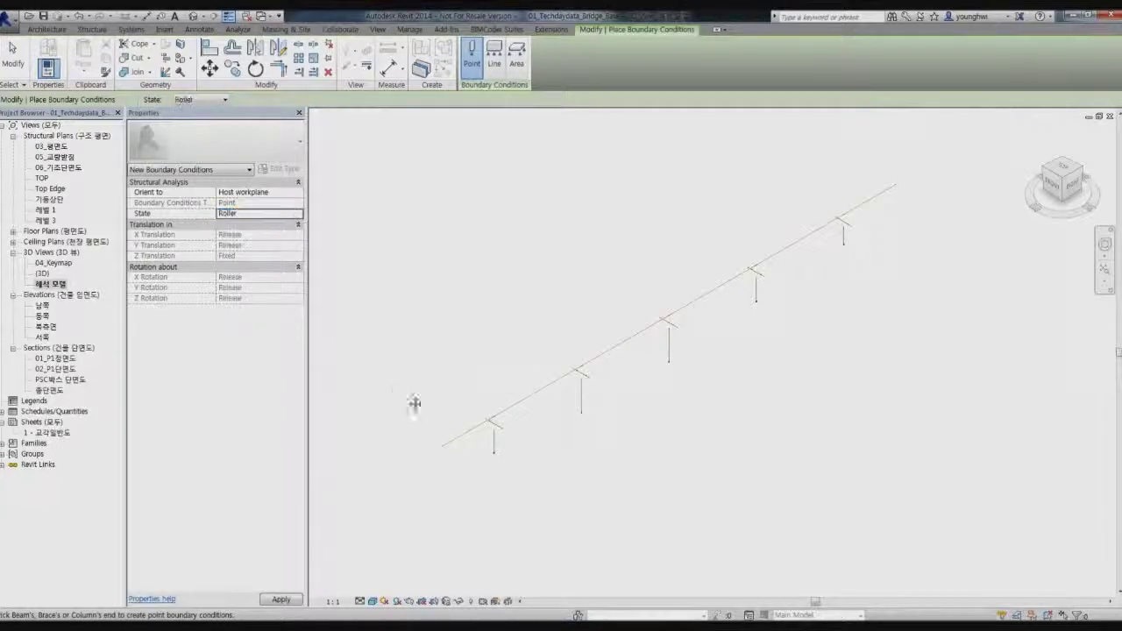
middle_click_drag(774, 238, 537, 439)
key("Escape")
middle_click_drag(377, 470, 521, 405)
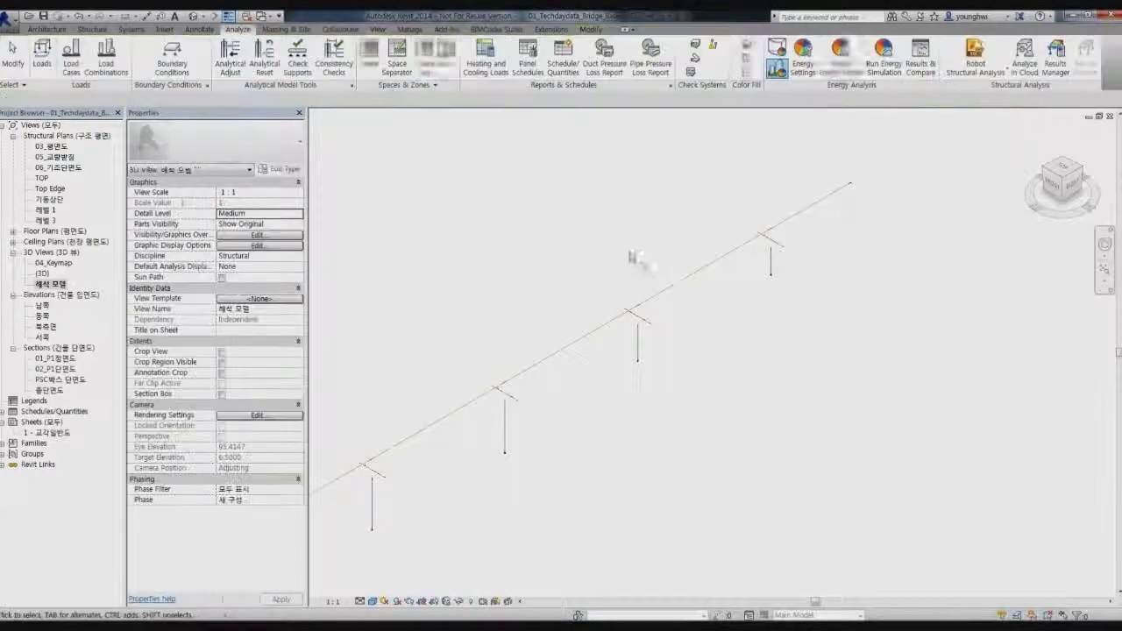
- Adjust the analytical model by linking the girder node to both bearing tops and the cap to the column top at the first two piers
scroll(519, 403, "up", 7)
left_click(231, 61)
left_click(400, 131)
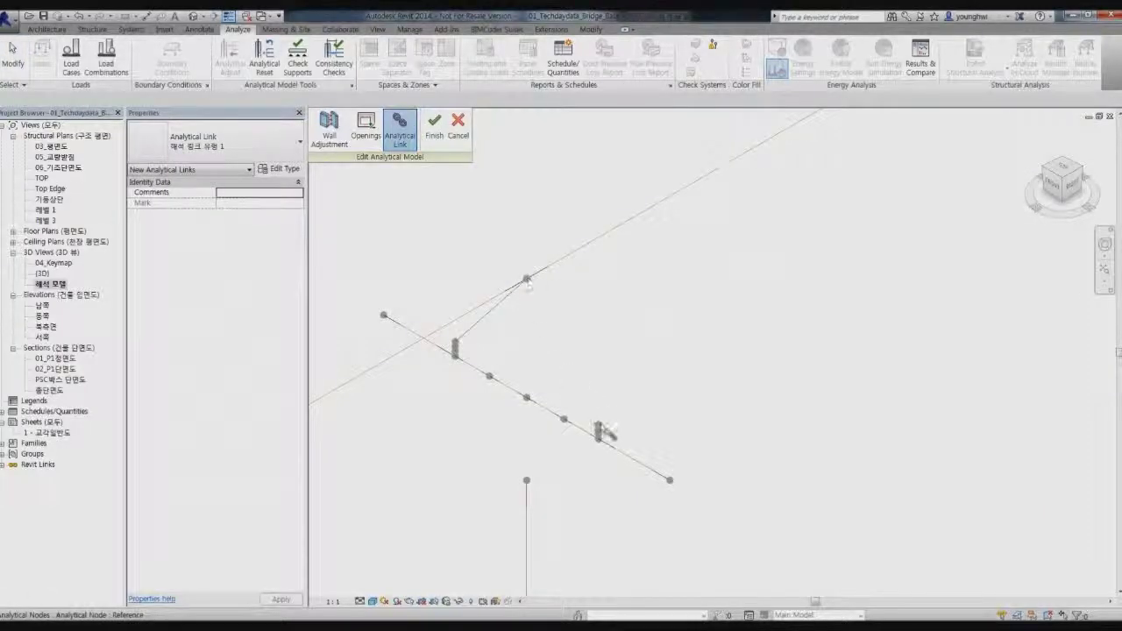
scroll(550, 453, "down", 5)
scroll(817, 206, "up", 6)
left_click(782, 196)
left_click(700, 269)
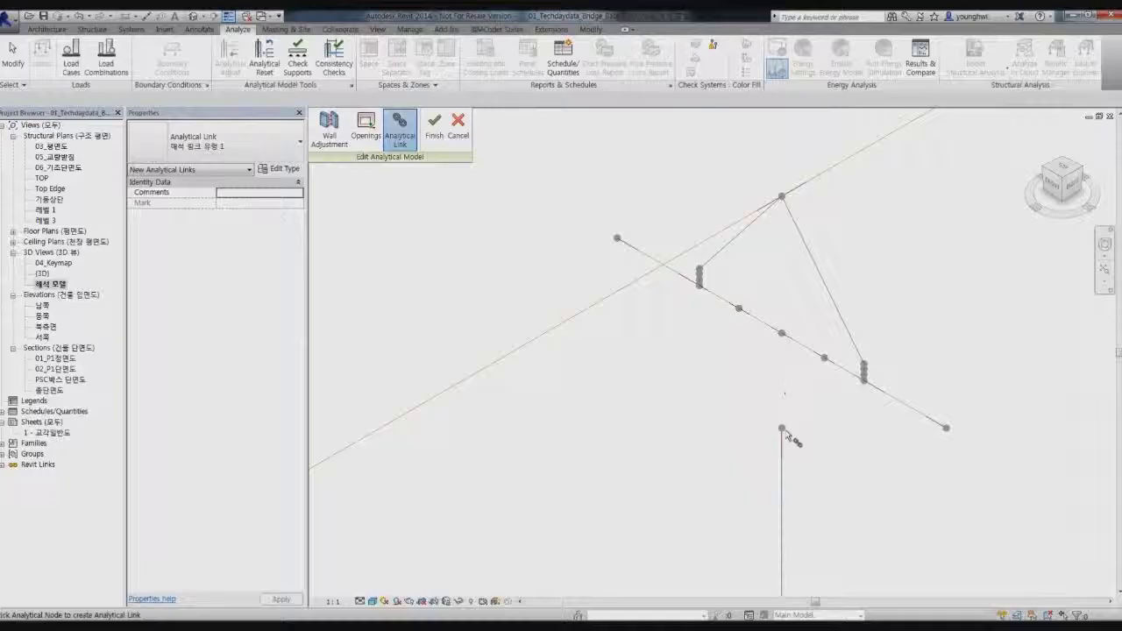
left_click(783, 429)
- Create the girder-to-bearing and cap-to-column analytical links at the third and fourth piers
scroll(680, 344, "down", 5)
scroll(704, 339, "up", 6)
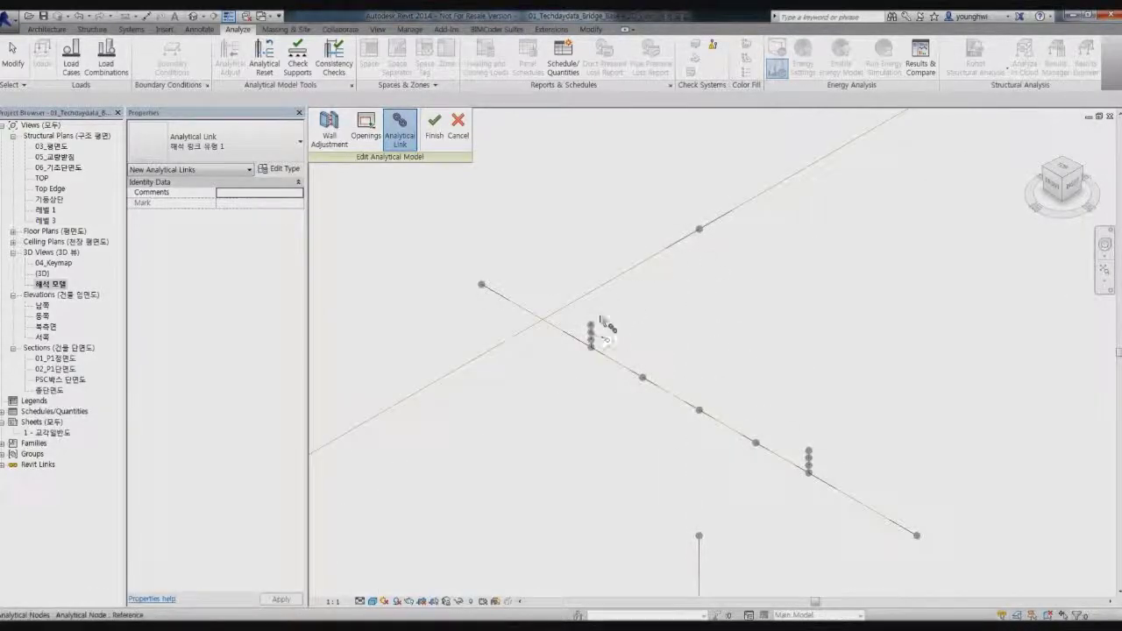
left_click(699, 539)
scroll(541, 411, "down", 5)
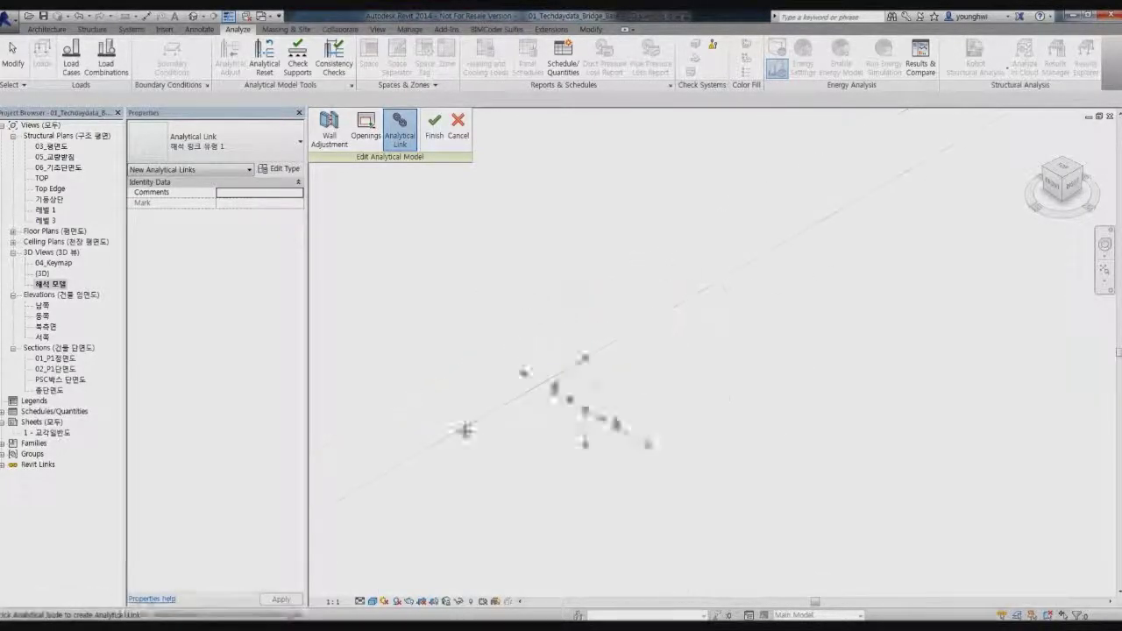
scroll(794, 252, "up", 5)
left_click(743, 189)
left_click(662, 260)
left_click(826, 357)
left_click(743, 326)
left_click(743, 421)
- Link the girder, bearings, cap and column at the last pier and finish the analytical model adjustment
scroll(653, 338, "down", 5)
scroll(745, 306, "up", 5)
left_click(717, 315)
left_click(646, 379)
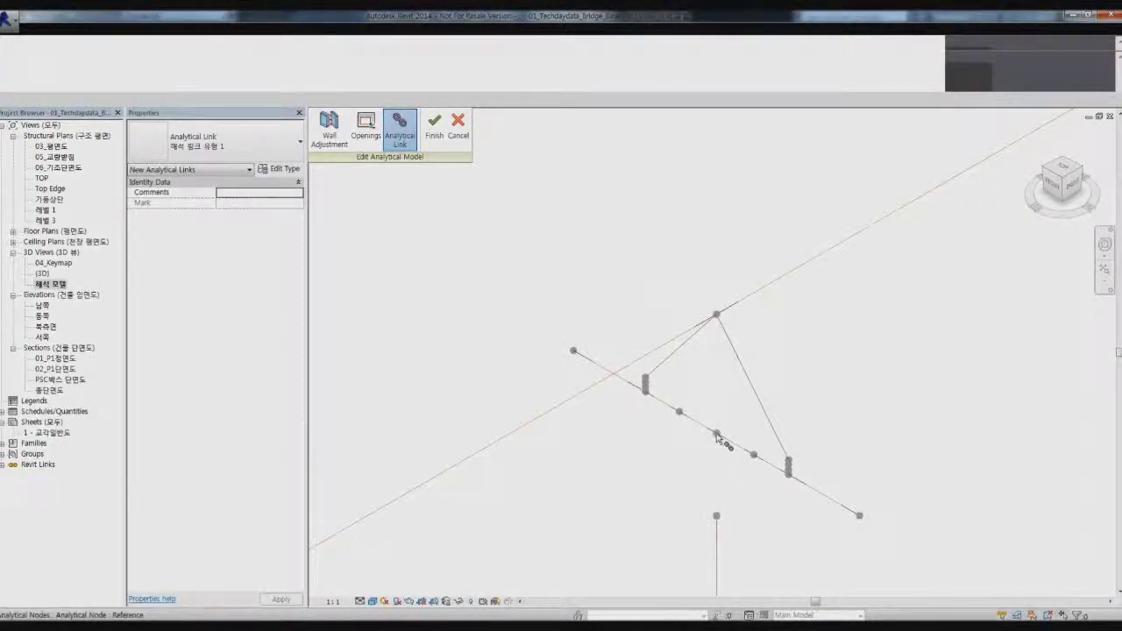
scroll(666, 360, "down", 4)
left_click(435, 126)
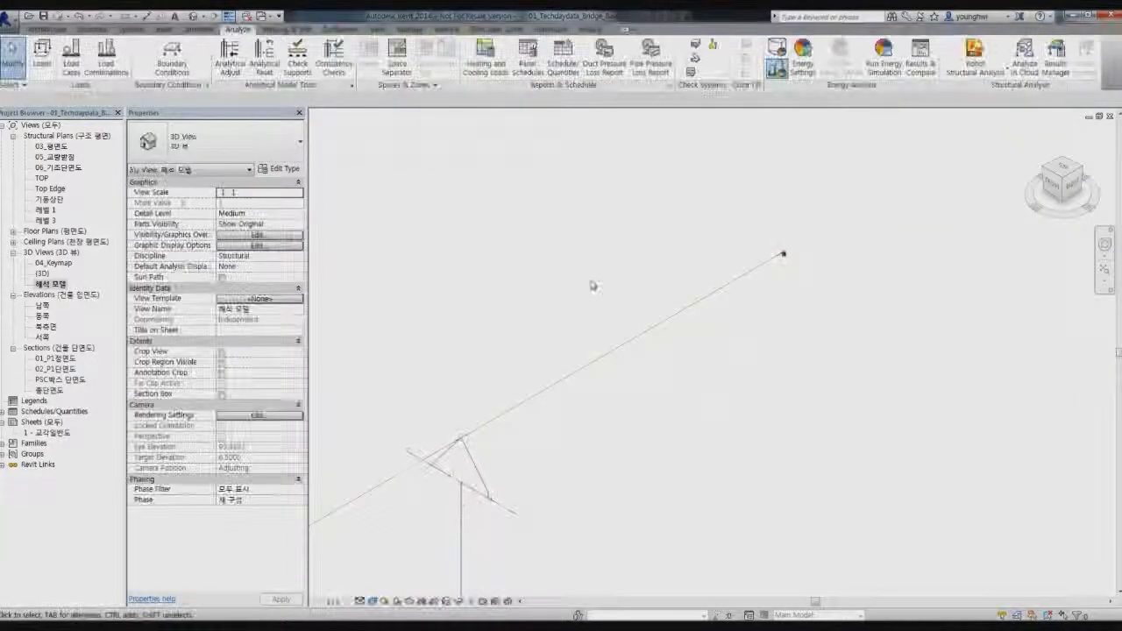
- Send the model to Robot Structural Analysis with self-weight in case DL1 and Revit bar end releases unused, declining the warnings report
scroll(751, 232, "down", 3)
middle_click_drag(752, 230, 639, 413, "shift")
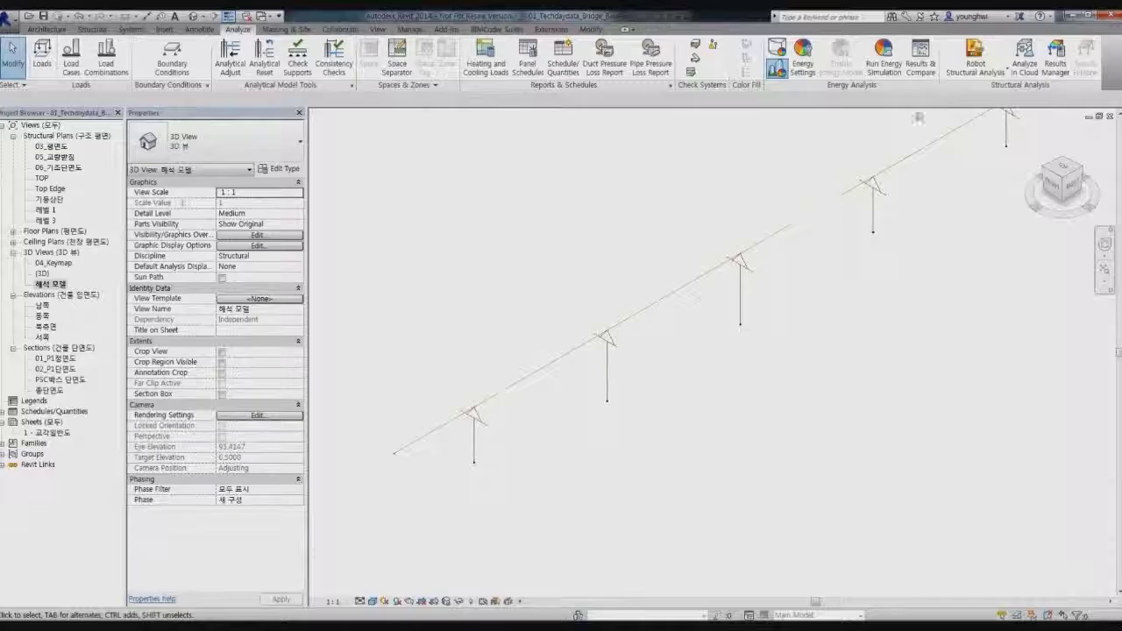
left_click(960, 76)
left_click(972, 119)
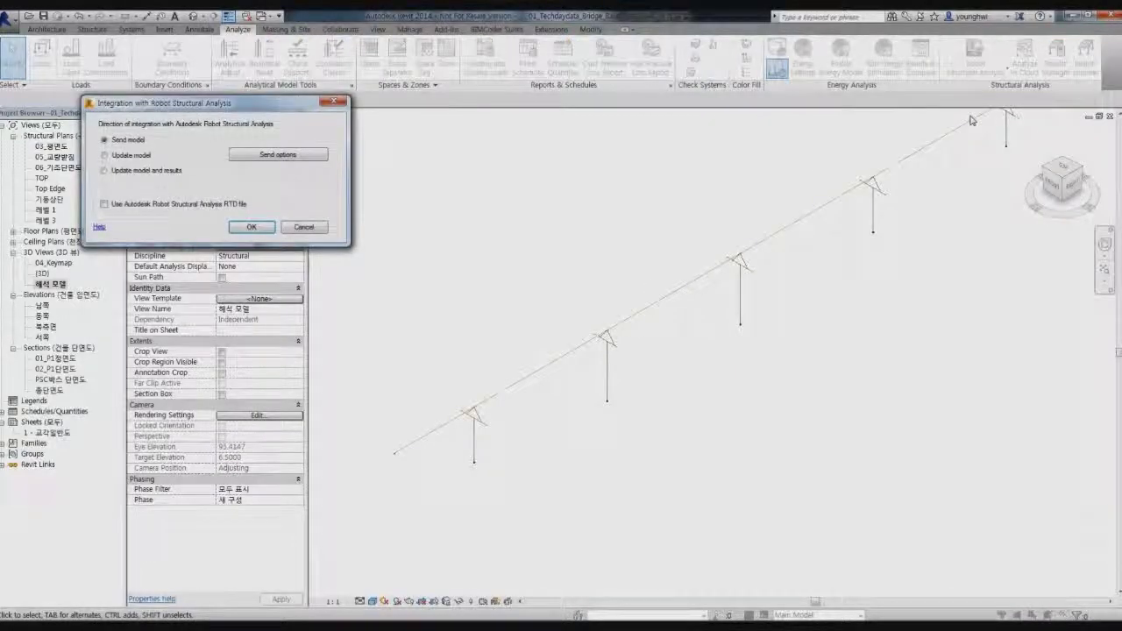
left_click(326, 156)
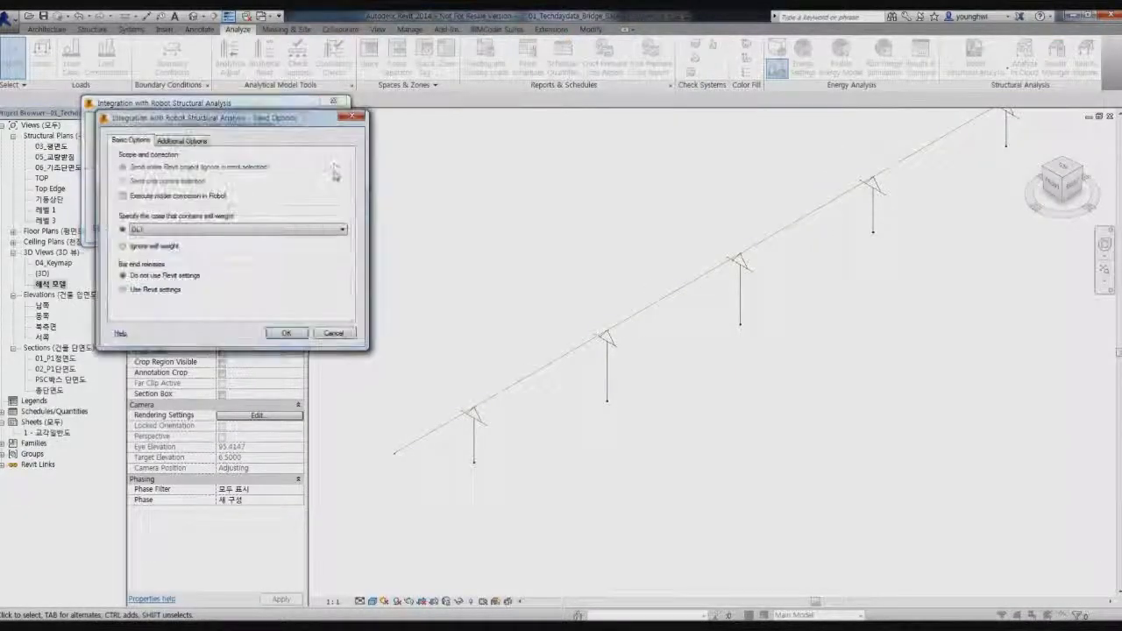
left_click(182, 141)
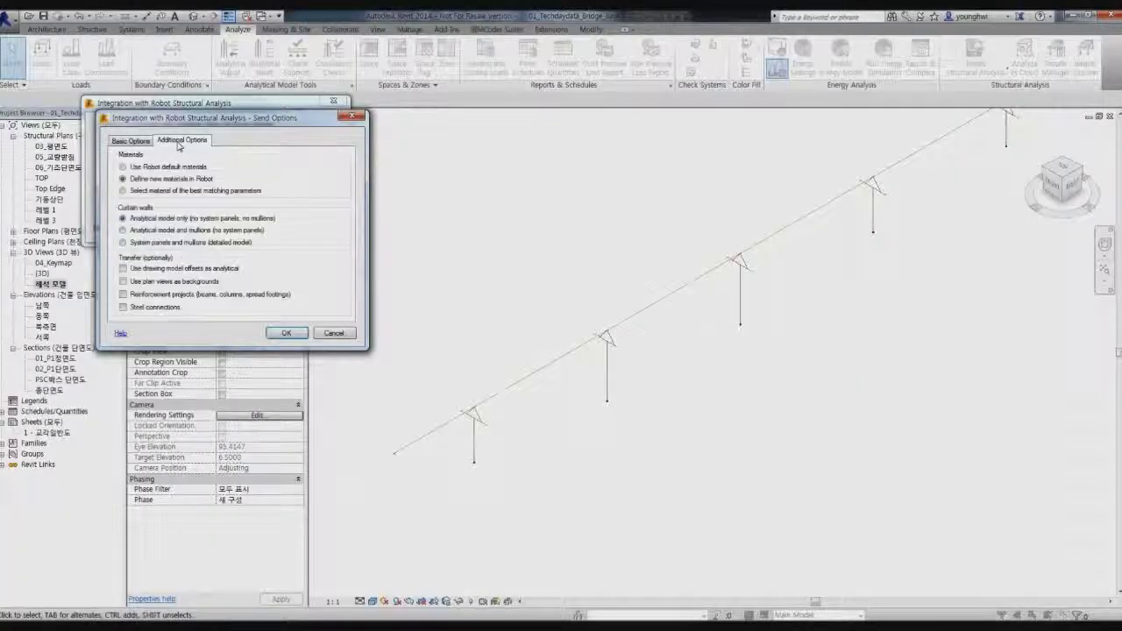
left_click(130, 141)
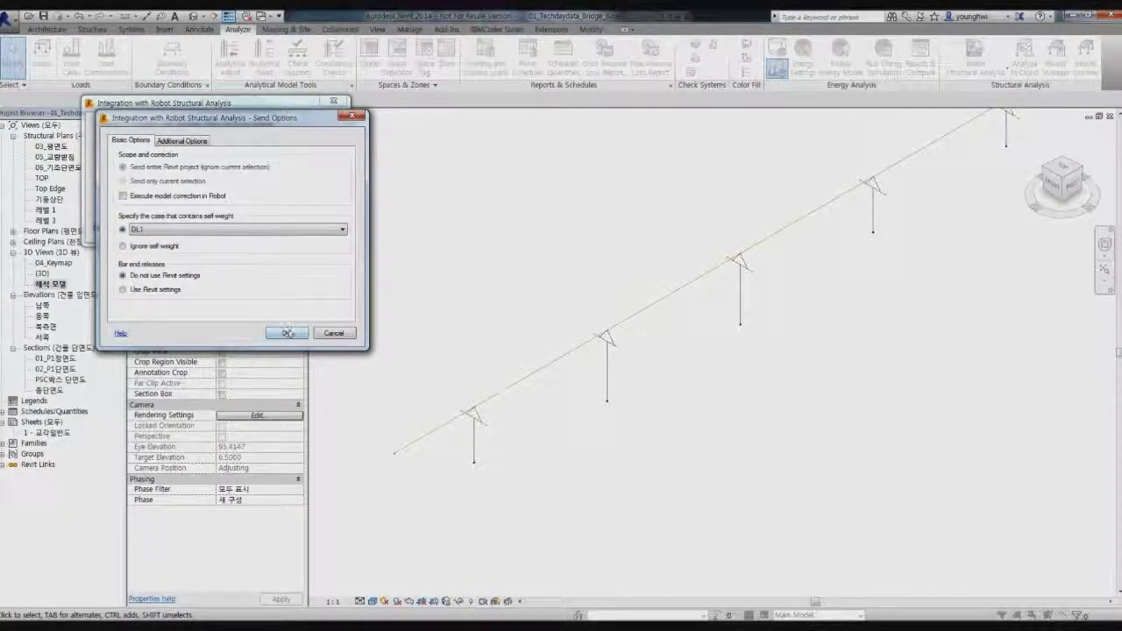
left_click(286, 333)
left_click(248, 228)
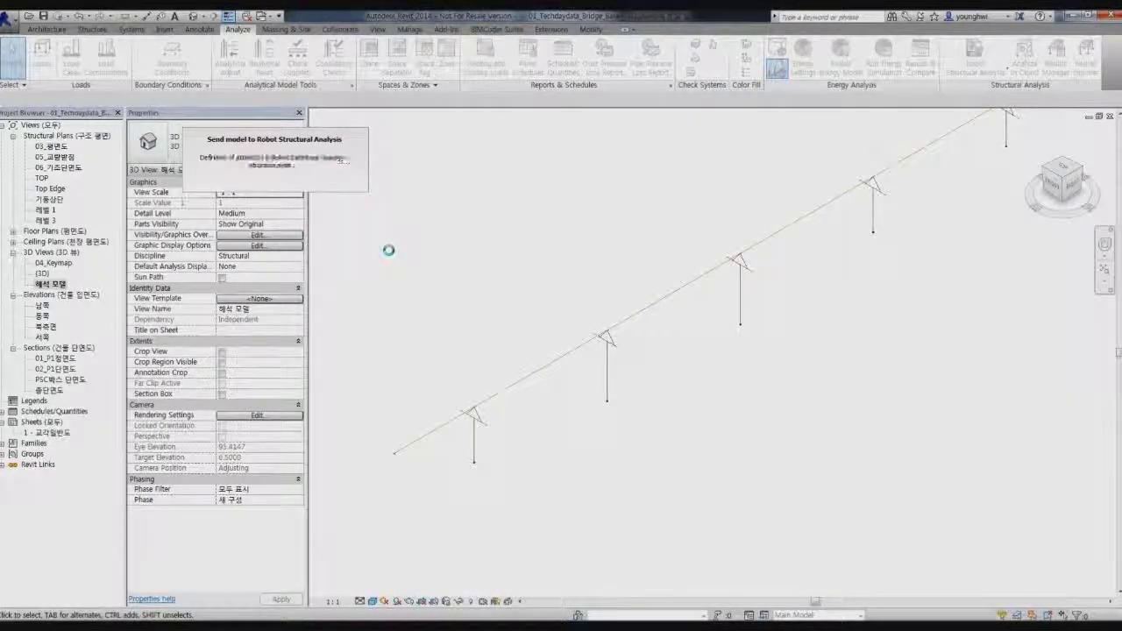
left_click(645, 352)
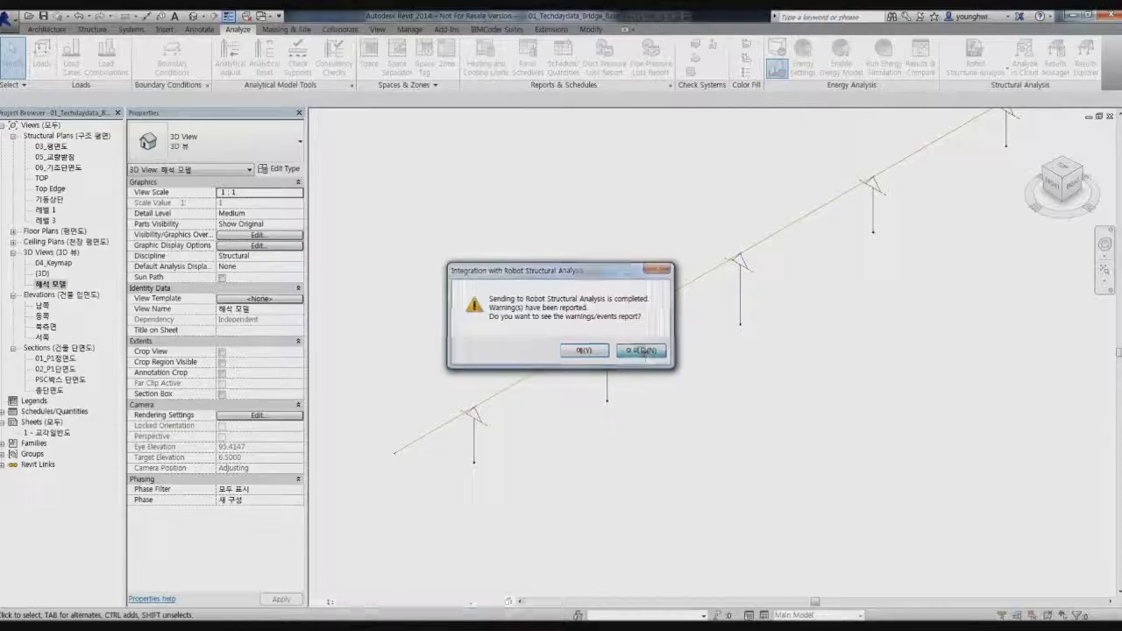
- Switch to Robot Structural Analysis, hide the structural axes and reduce the size of the display symbols
left_click(307, 622)
scroll(515, 356, "up", 6)
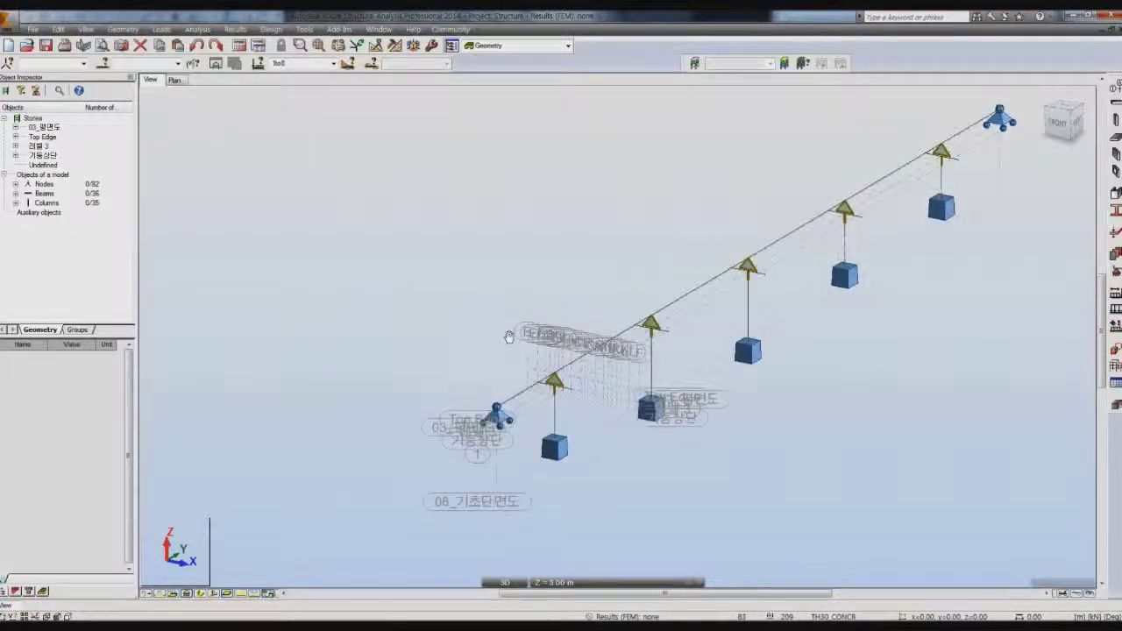
middle_click_drag(508, 338, 441, 284)
right_click(408, 231)
left_click(483, 354)
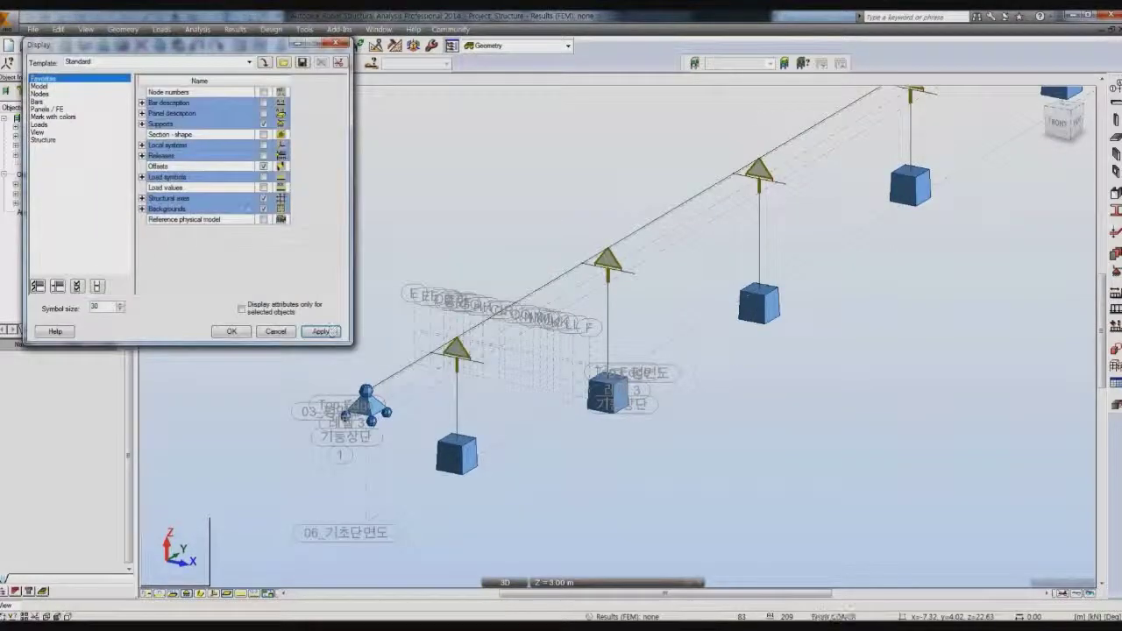
left_click(230, 332)
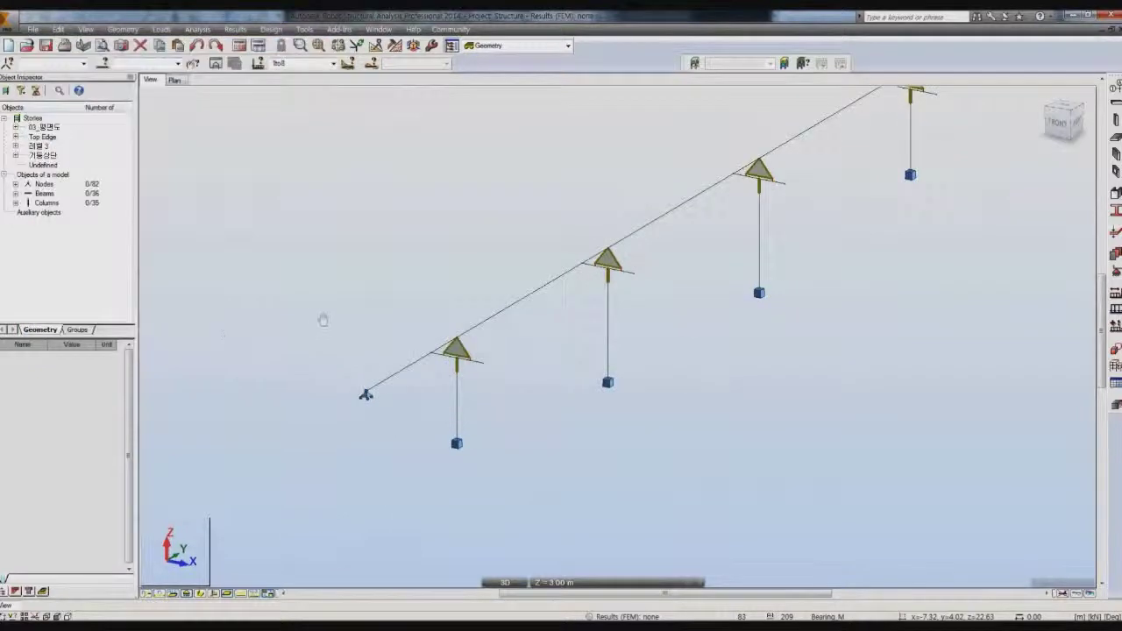
- Examine the support properties of the girder's end node and the rigid link properties of a node at the first pier
scroll(316, 395, "up", 5)
left_click(303, 394)
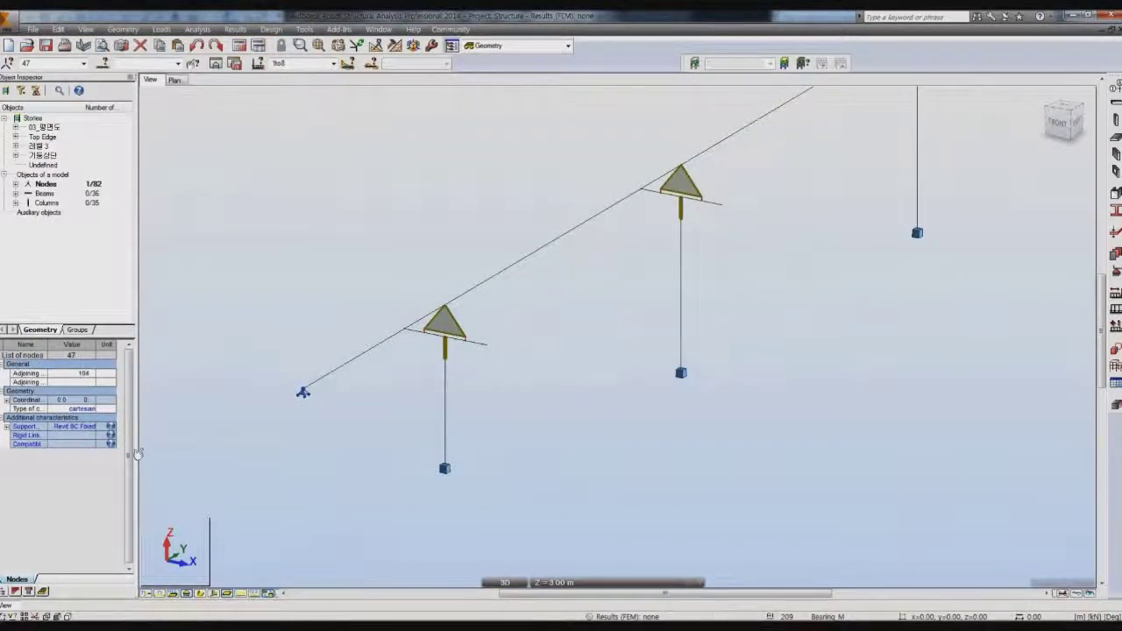
left_click(6, 427)
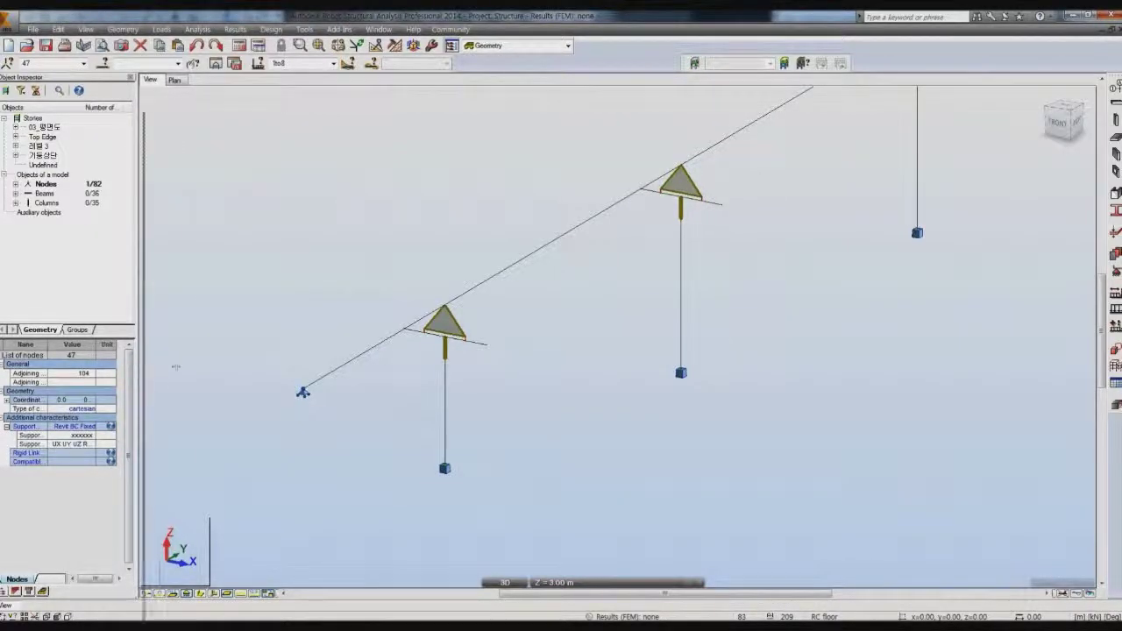
left_click_drag(137, 373, 185, 373)
left_click_drag(115, 342, 123, 343)
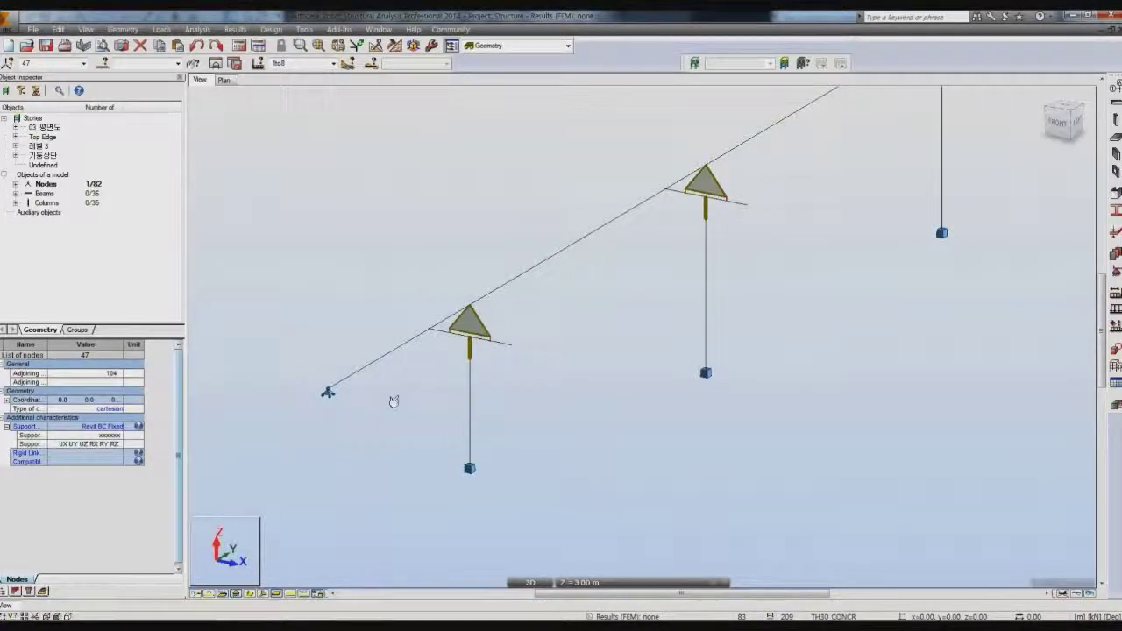
left_click(463, 355)
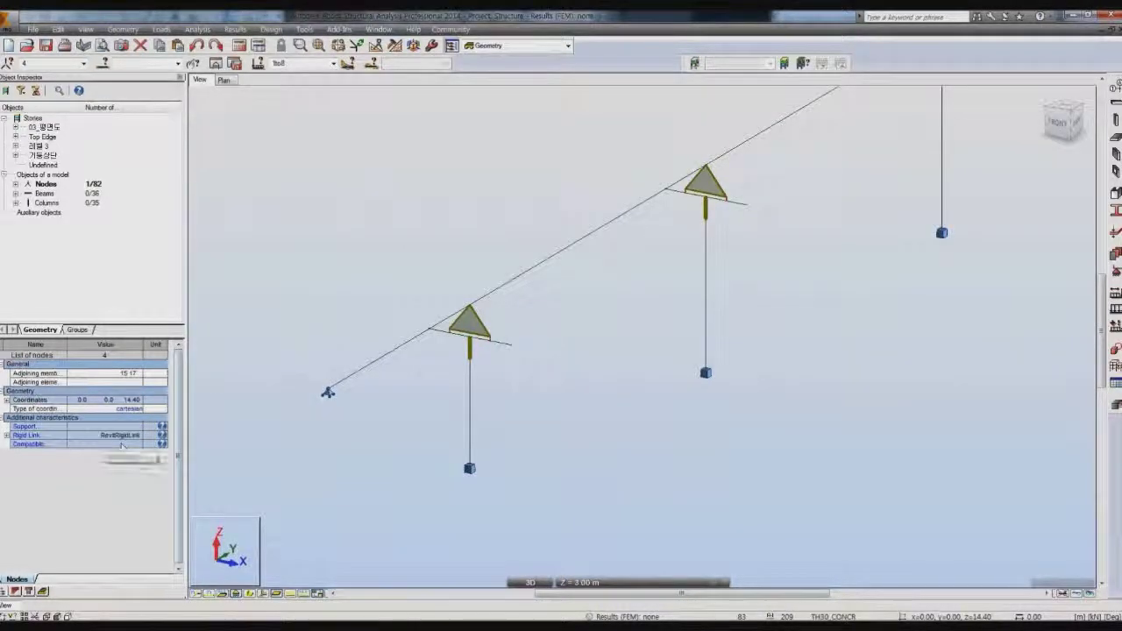
left_click(550, 401)
- Display the bars' section shapes and view the girder, pier cap and column from the front
scroll(548, 391, "down", 4)
middle_click_drag(691, 363, 666, 373)
left_click(250, 593)
left_click(1063, 123)
scroll(649, 289, "up", 4)
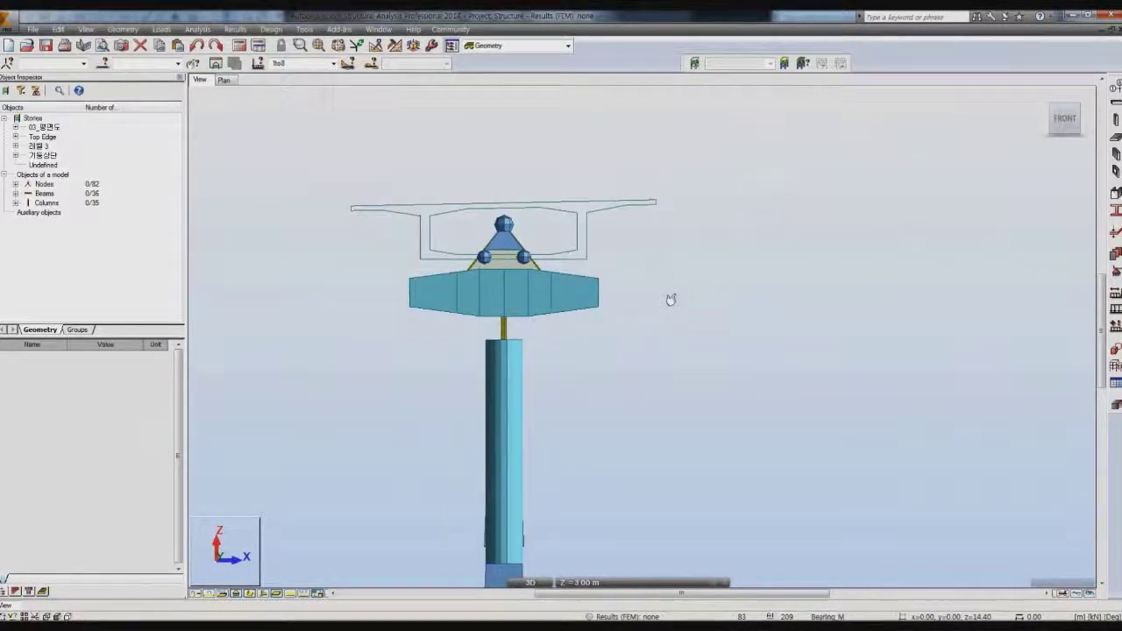
middle_click_drag(661, 345, 659, 356)
- Select the girder and pier-cap bars without their nodes and apply an offset that aligns their tops with the analytical line
left_click_drag(288, 155, 723, 344)
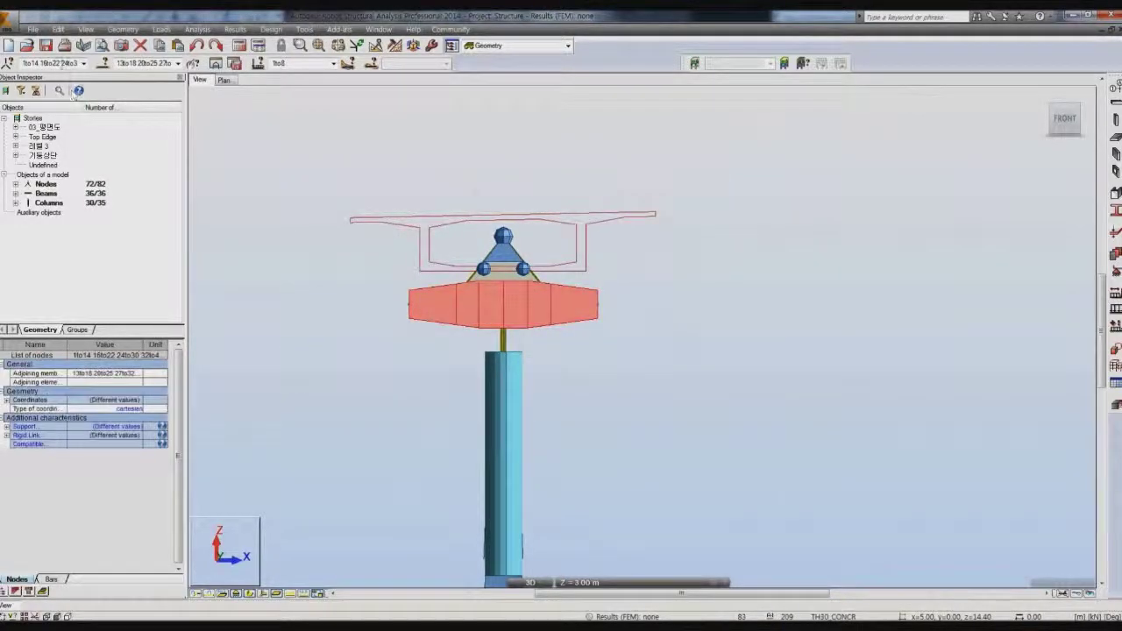
left_click(62, 65)
key("Return")
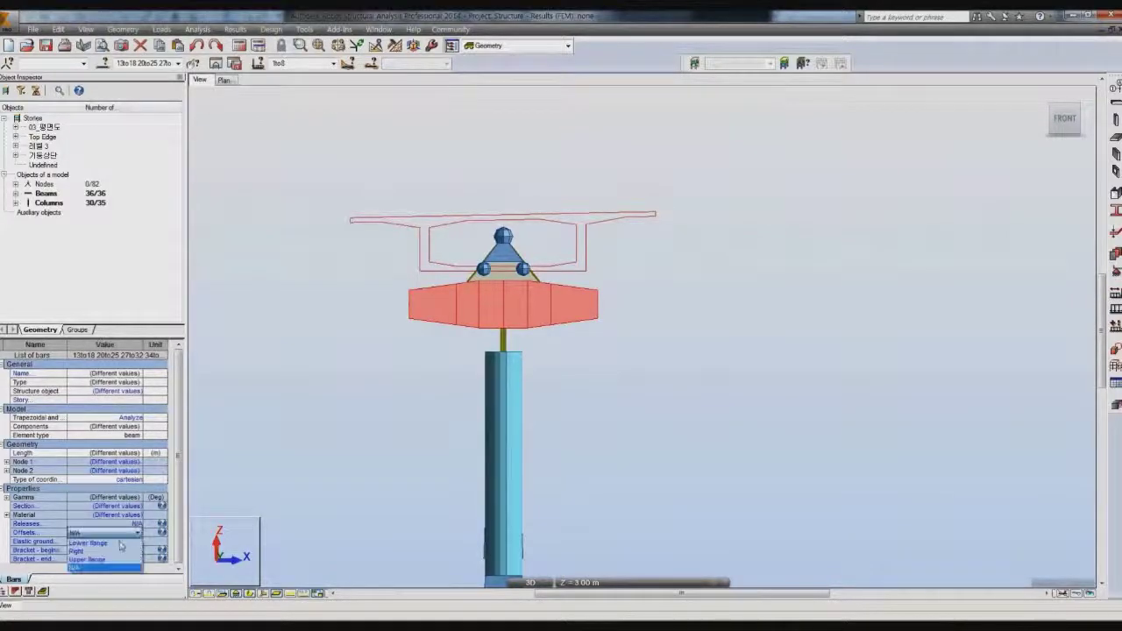
left_click(346, 403)
middle_click_drag(396, 332, 339, 356)
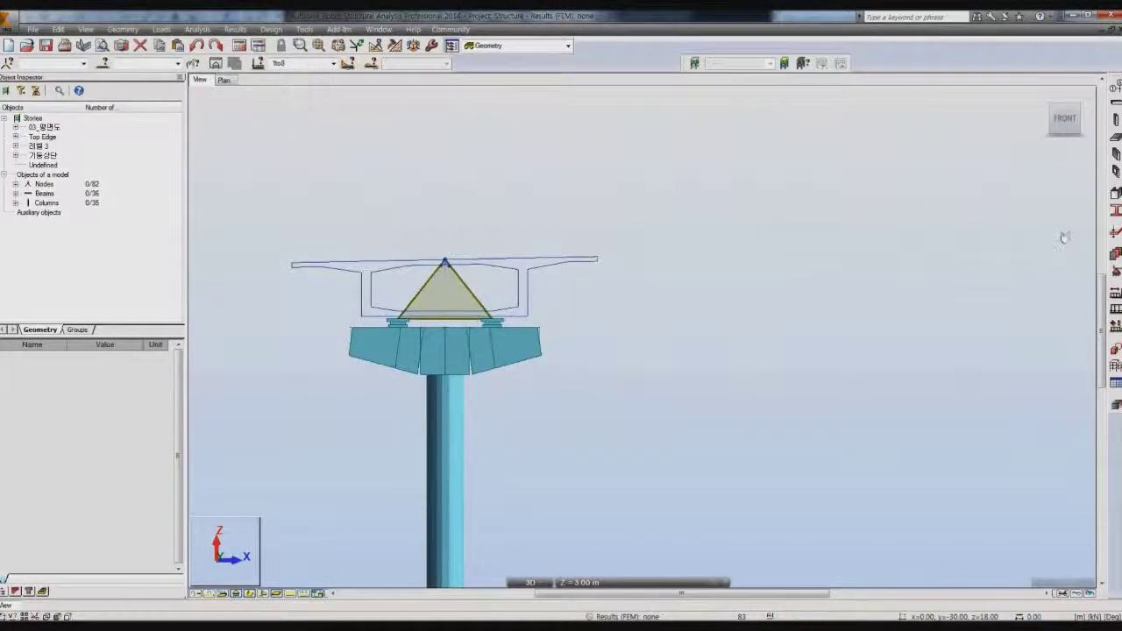
- Check the offset bridge model in isometric and open the project TECH_RSA_V8_Design Demo
left_click(1079, 105)
scroll(672, 231, "down", 6)
scroll(605, 301, "down", 2)
middle_click_drag(605, 301, 626, 264, "shift")
middle_click_drag(625, 270, 613, 326)
left_click(28, 47)
double_click(466, 247)
left_click(572, 347)
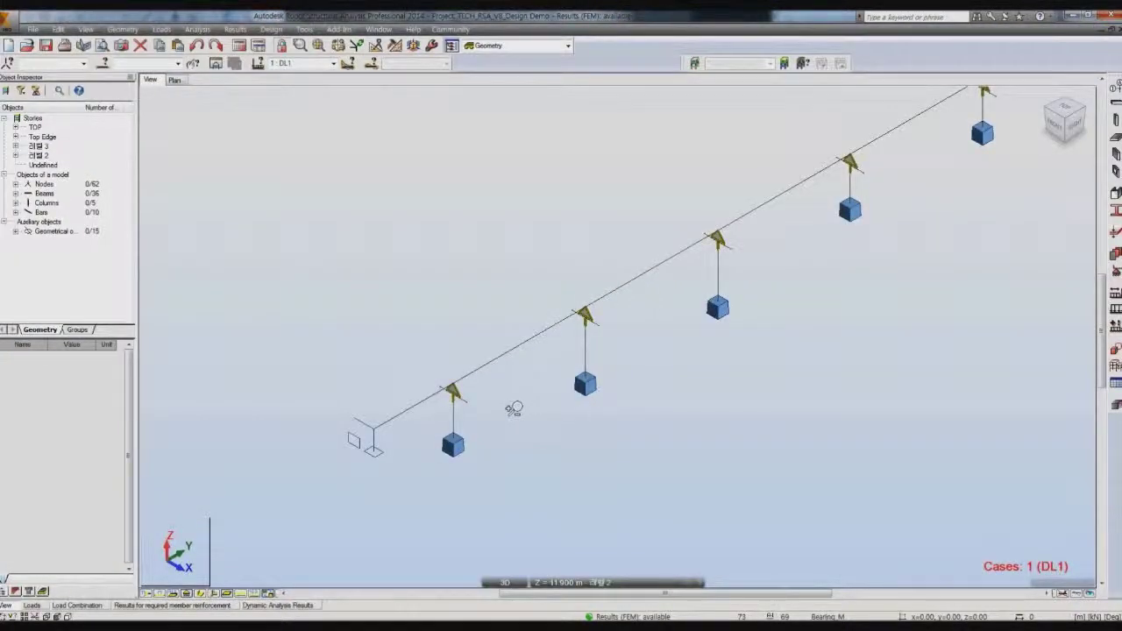
- Hide the support symbols and display the load symbols on the bridge model
left_click(352, 424)
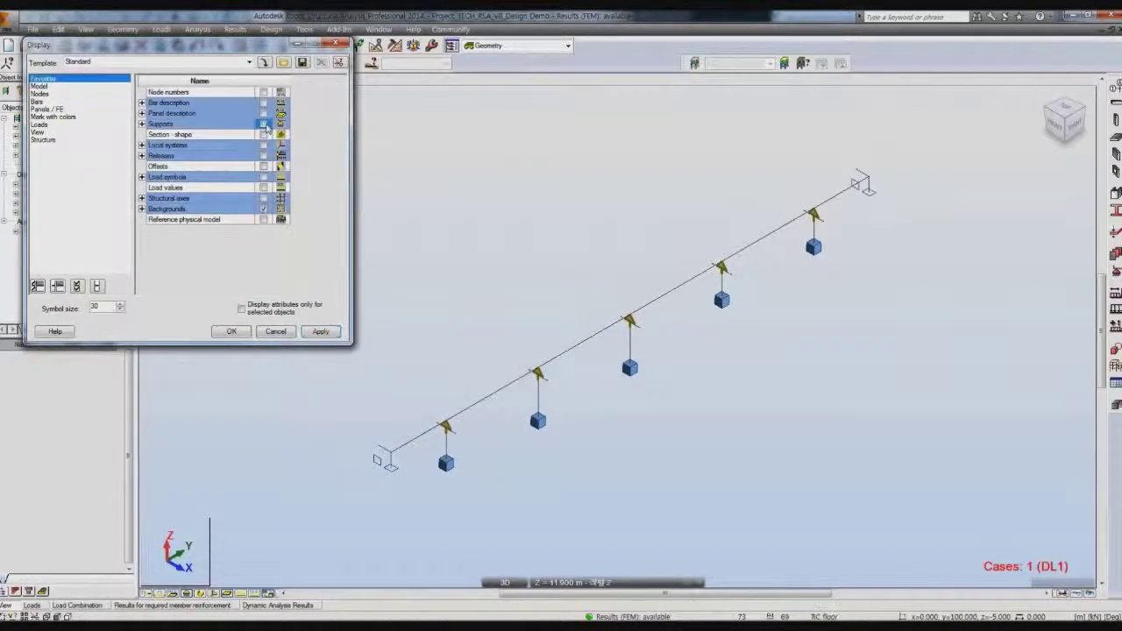
left_click(38, 126)
left_click(263, 92)
left_click(263, 134)
left_click(231, 332)
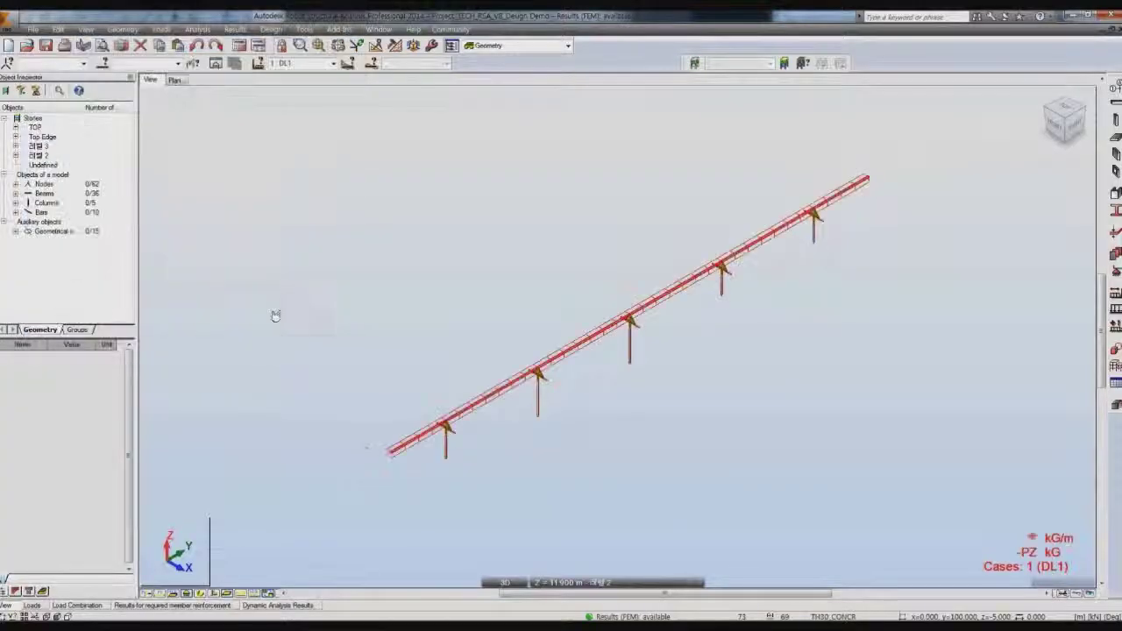
- Show load case 2: DL2 and look closely at its loads along the girder
scroll(496, 285, "up", 3)
left_click(334, 63)
left_click(331, 83)
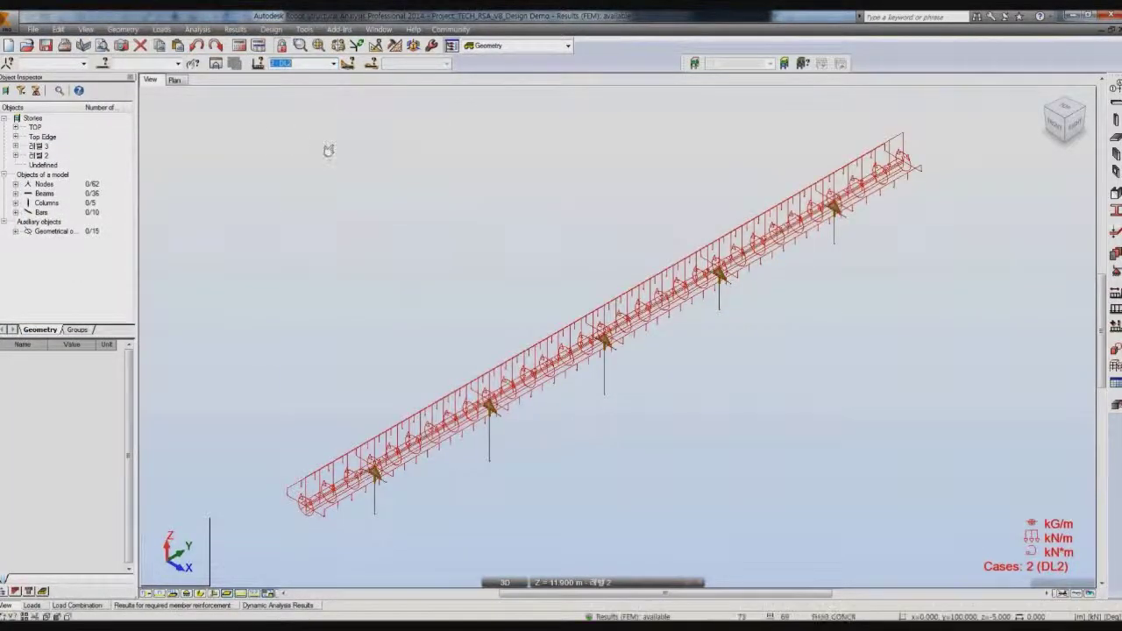
scroll(360, 337, "up", 3)
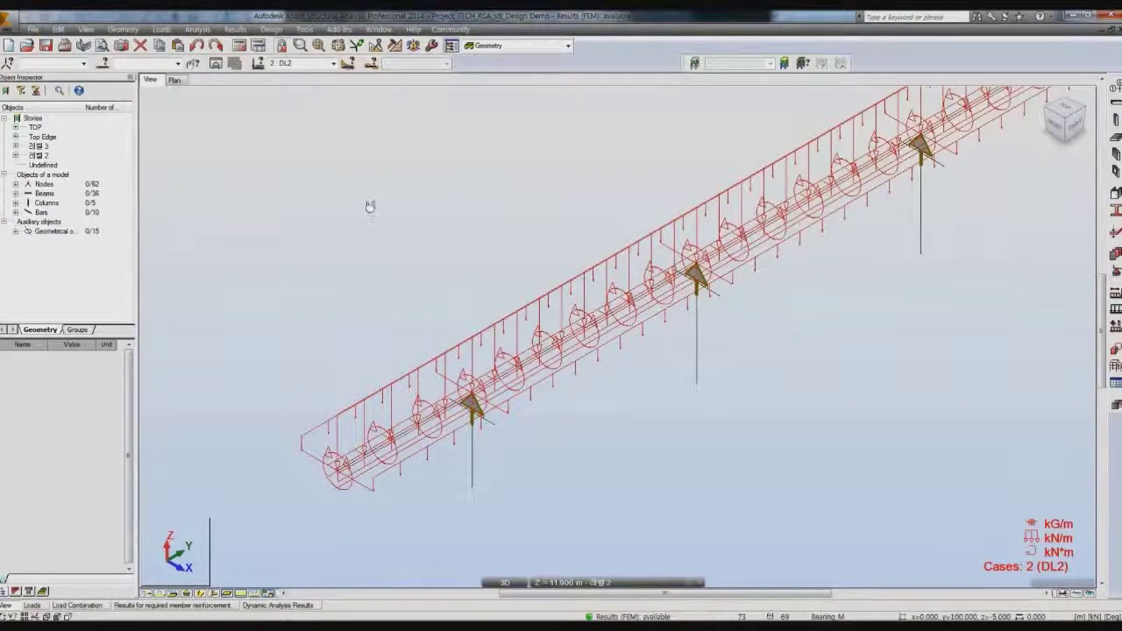
- Review the loads of cases 3: WIND1, 4: WIND2 and 5: LL on the bridge model
left_click(334, 63)
left_click(299, 90)
left_click(333, 63)
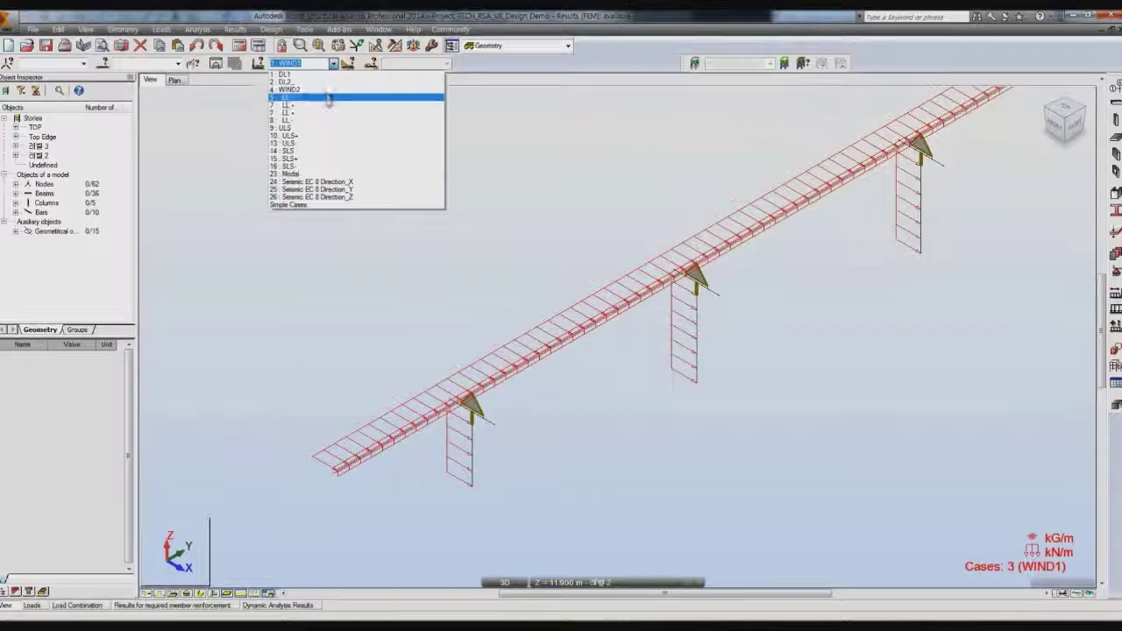
left_click(322, 97)
left_click(334, 63)
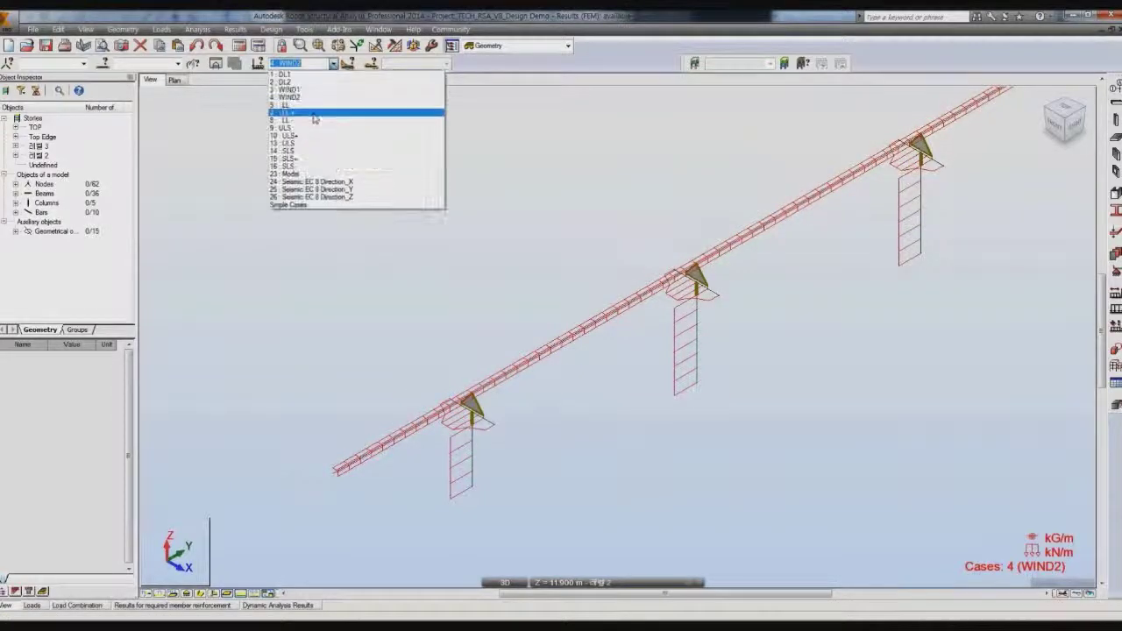
left_click(298, 106)
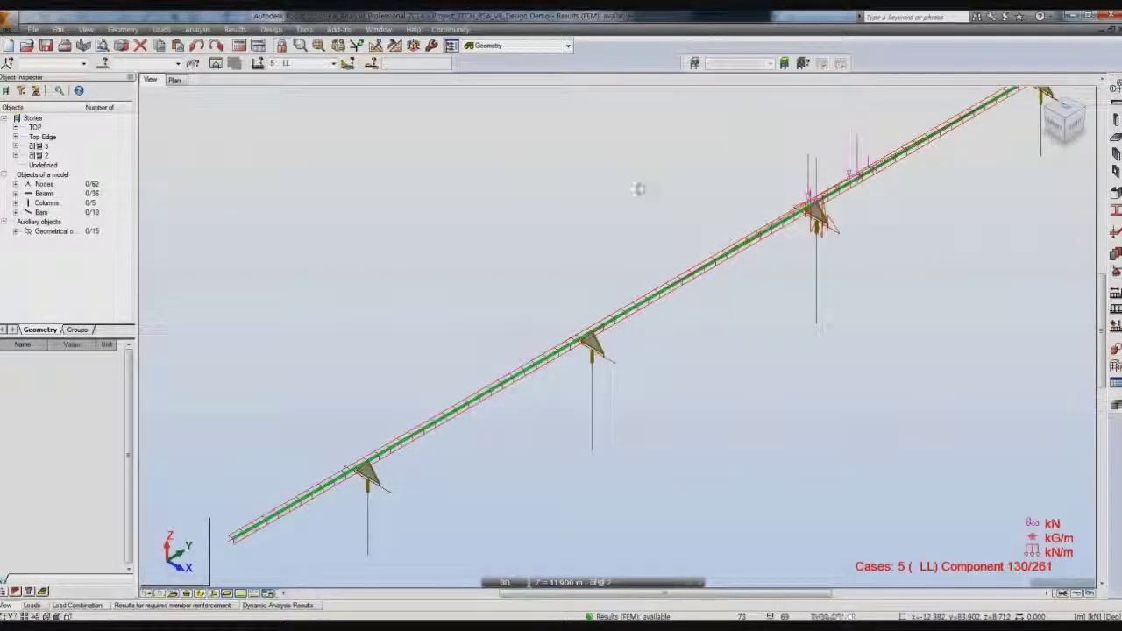
- Show load case 24: Seismic EC 8 Direction_X for Mode 1 with the whole bridge in view
left_click(334, 64)
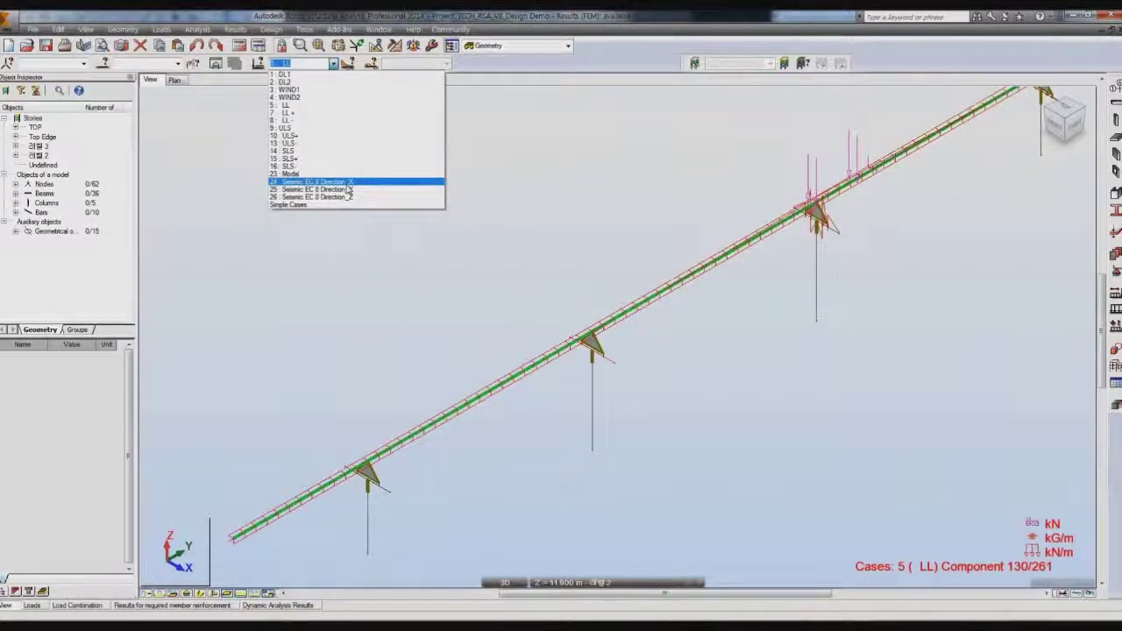
left_click(347, 183)
left_click(428, 65)
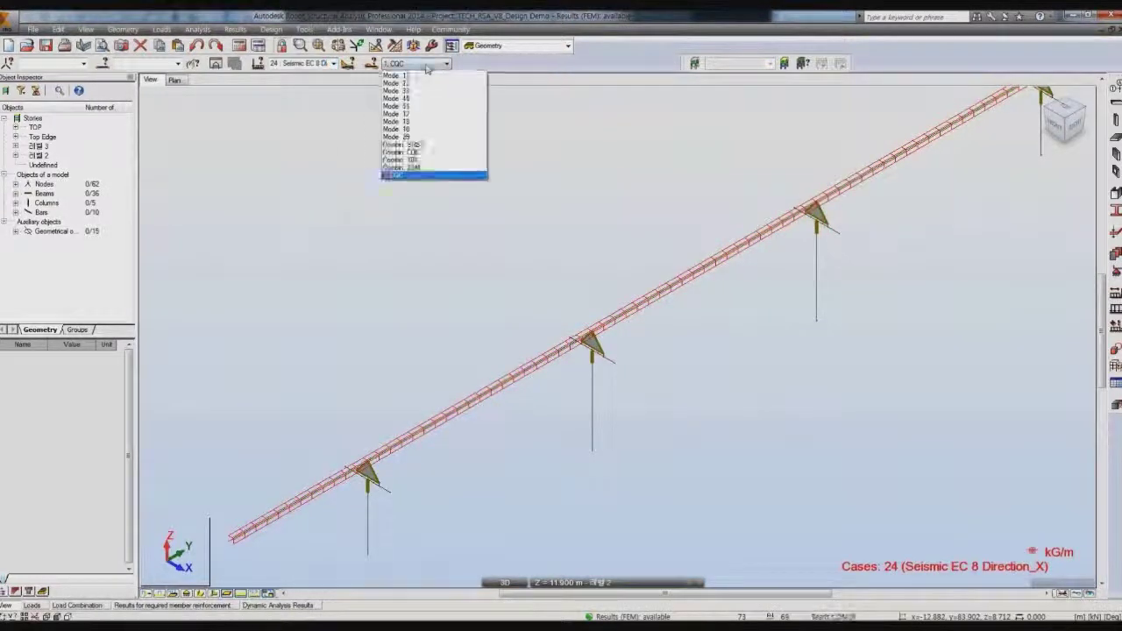
left_click(424, 76)
scroll(480, 187, "down", 3)
middle_click_drag(480, 186, 422, 278)
- Hide the load symbols on the bridge model
right_click(289, 217)
left_click(382, 337)
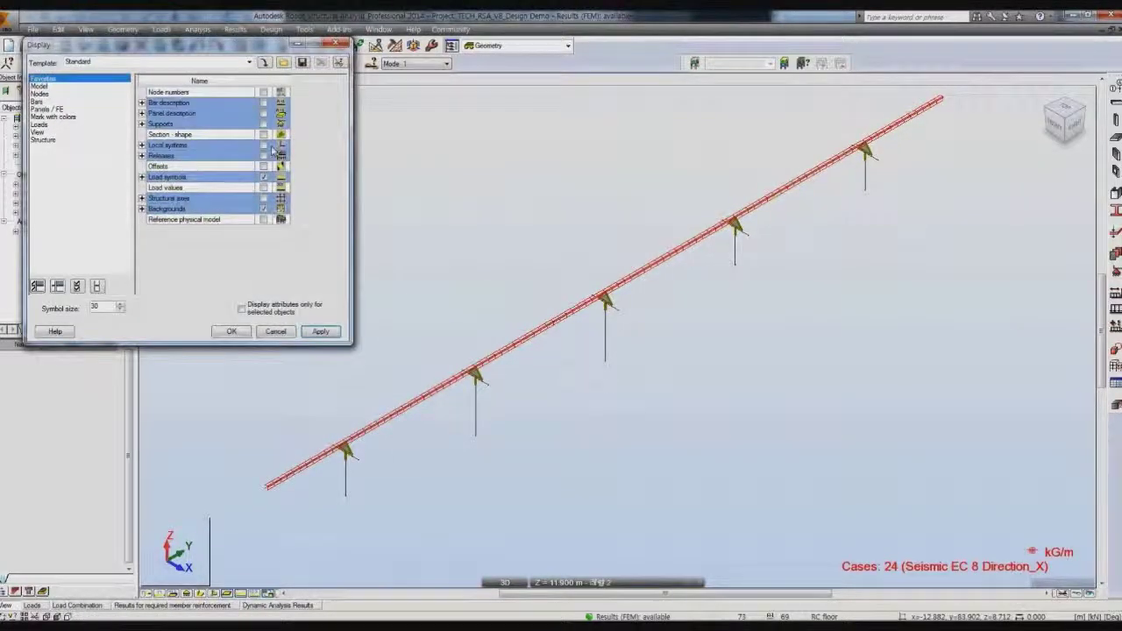
left_click(40, 124)
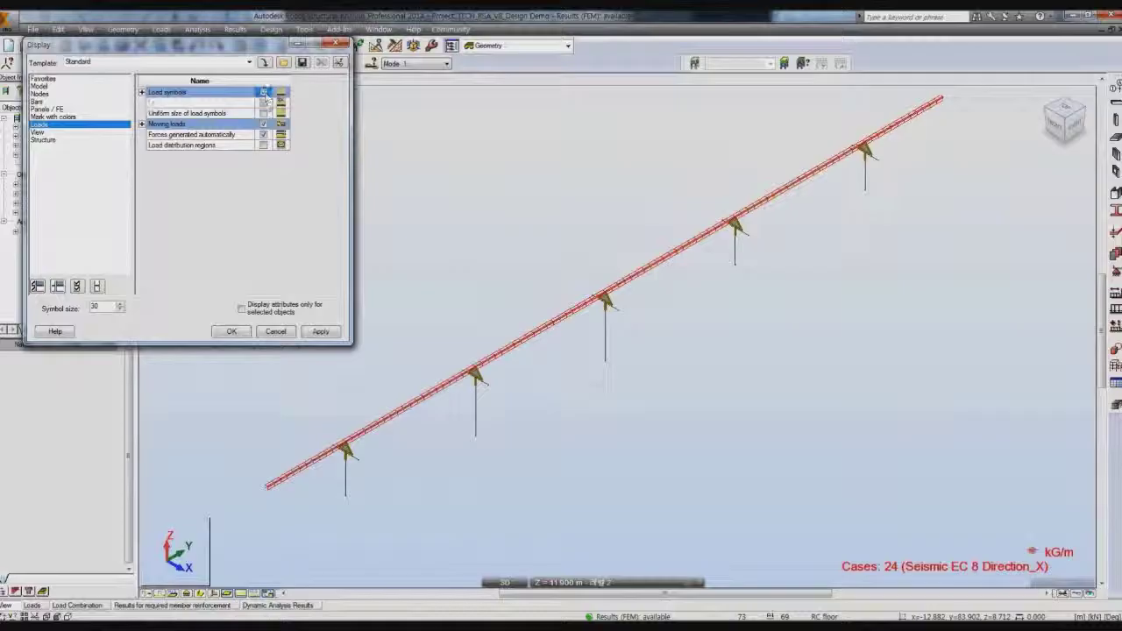
left_click(231, 330)
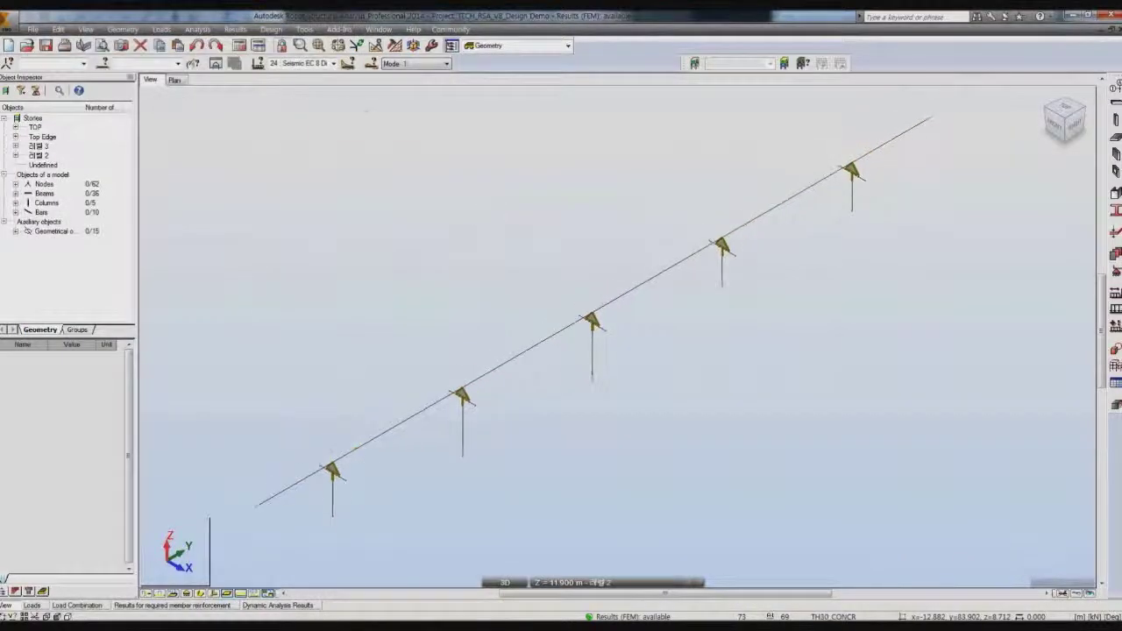
- Set the load case to 1: DL1 and switch the workspace to Results - diagrams
left_click(333, 63)
left_click(314, 76)
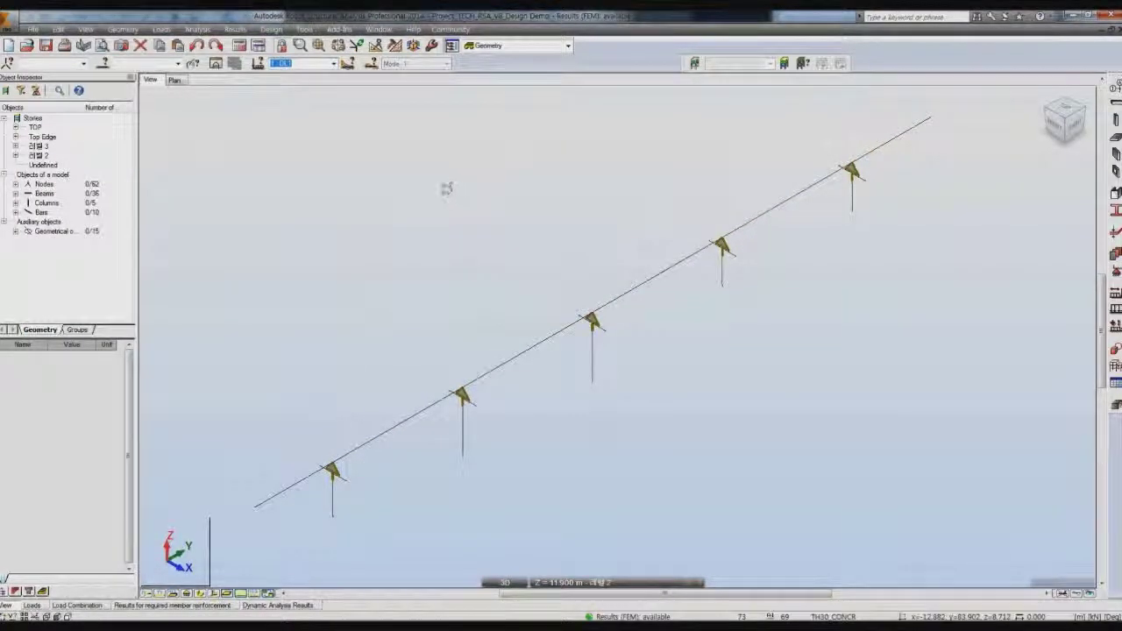
left_click(568, 45)
left_click(486, 67)
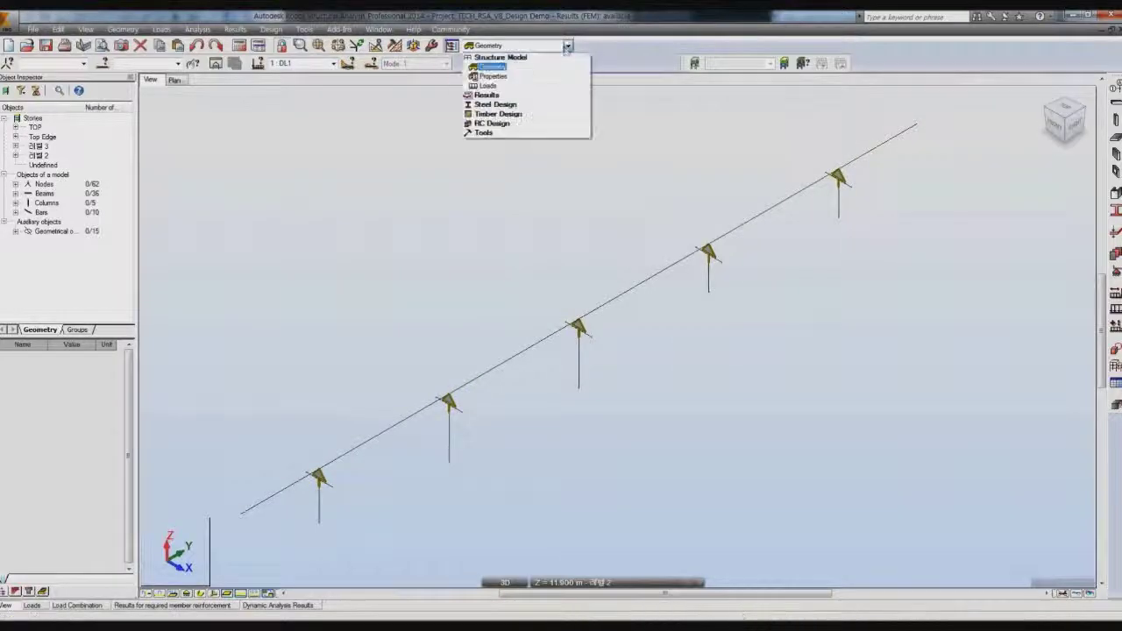
left_click(507, 77)
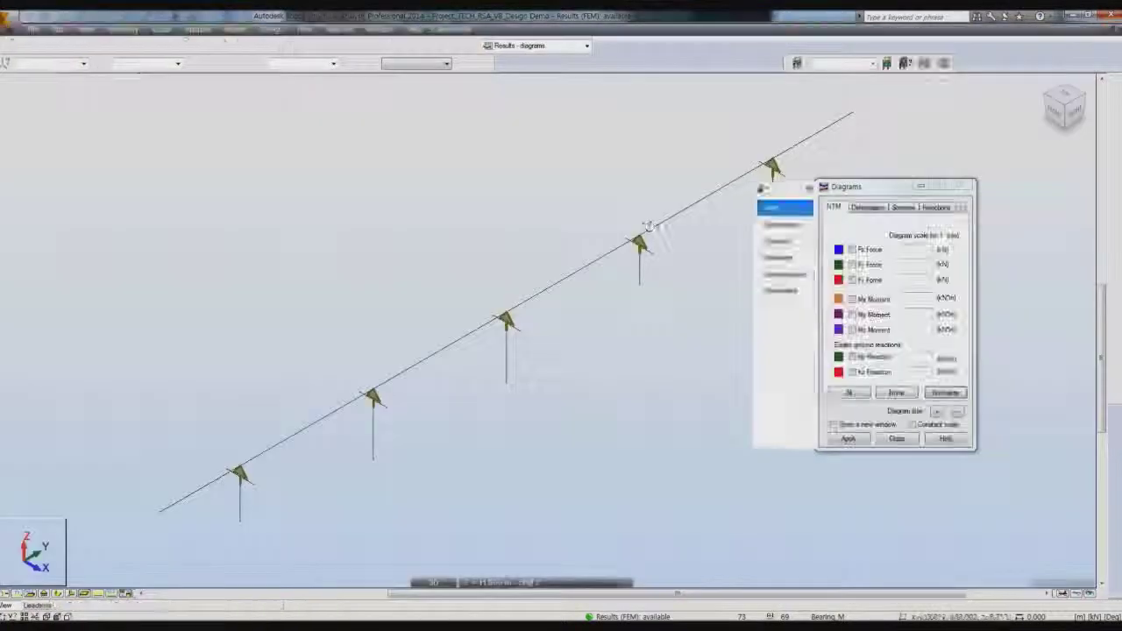
- Select the girder bars in the right view and isolate them in a separate view
left_click(1085, 125)
left_click_drag(185, 217, 775, 277)
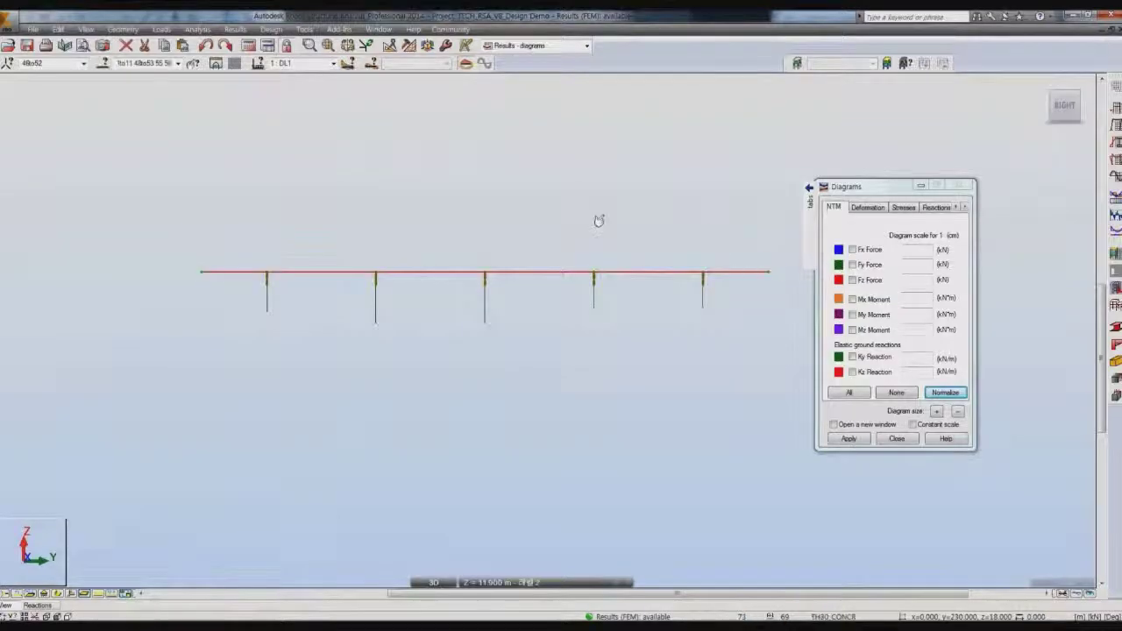
left_click(216, 64)
- Hide the rigid link and diaphragm symbols in the isolated girder view
right_click(230, 147)
left_click(312, 268)
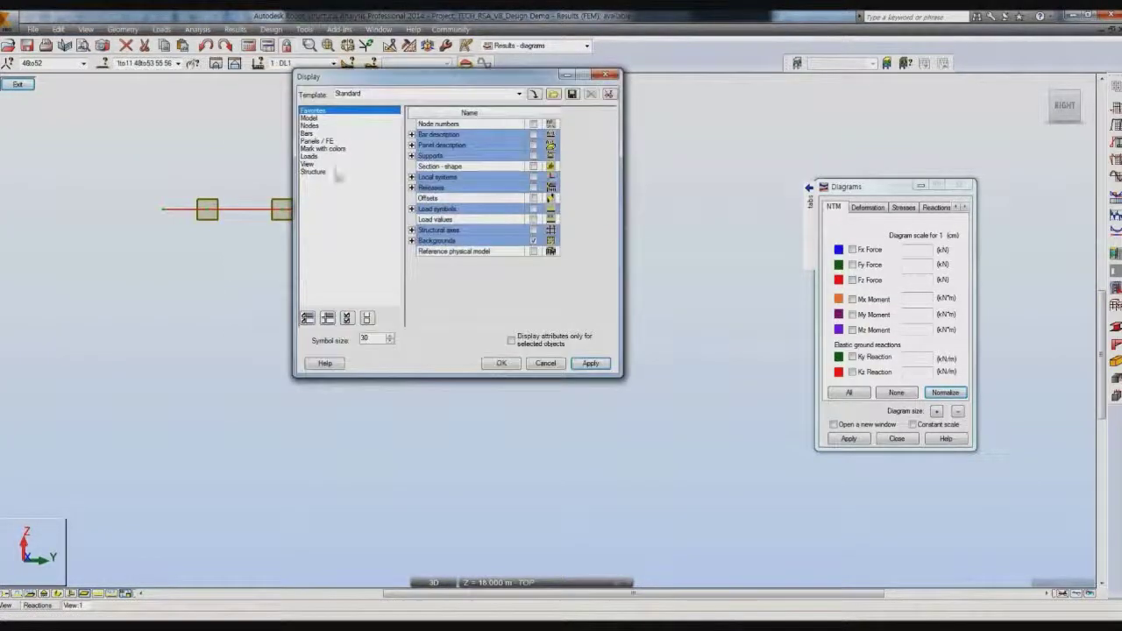
left_click(309, 118)
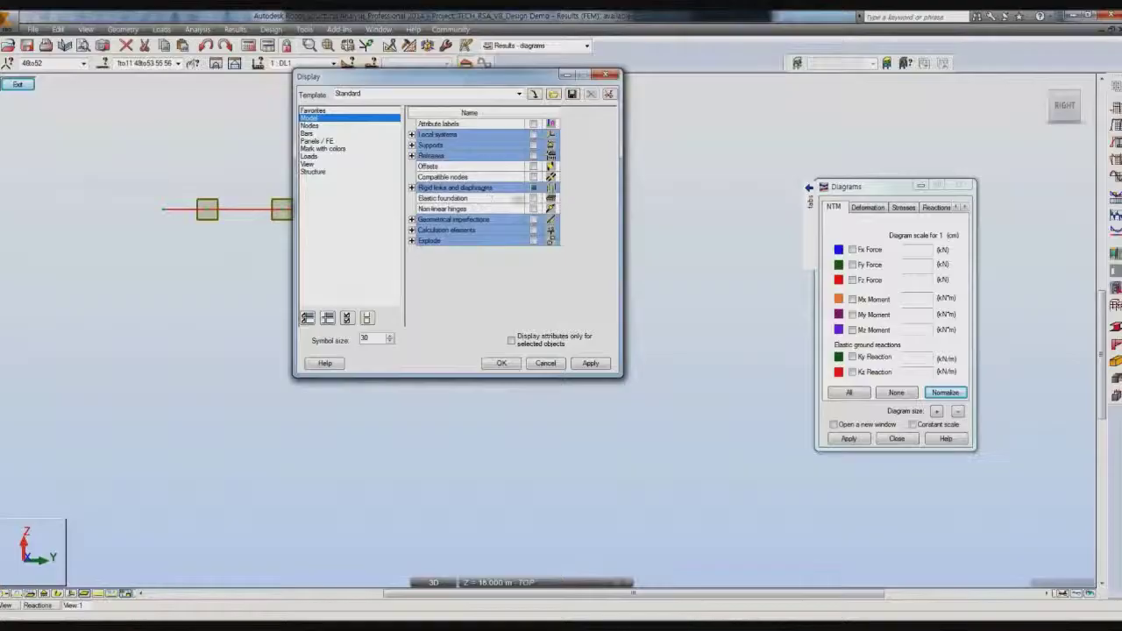
left_click(590, 363)
left_click(502, 363)
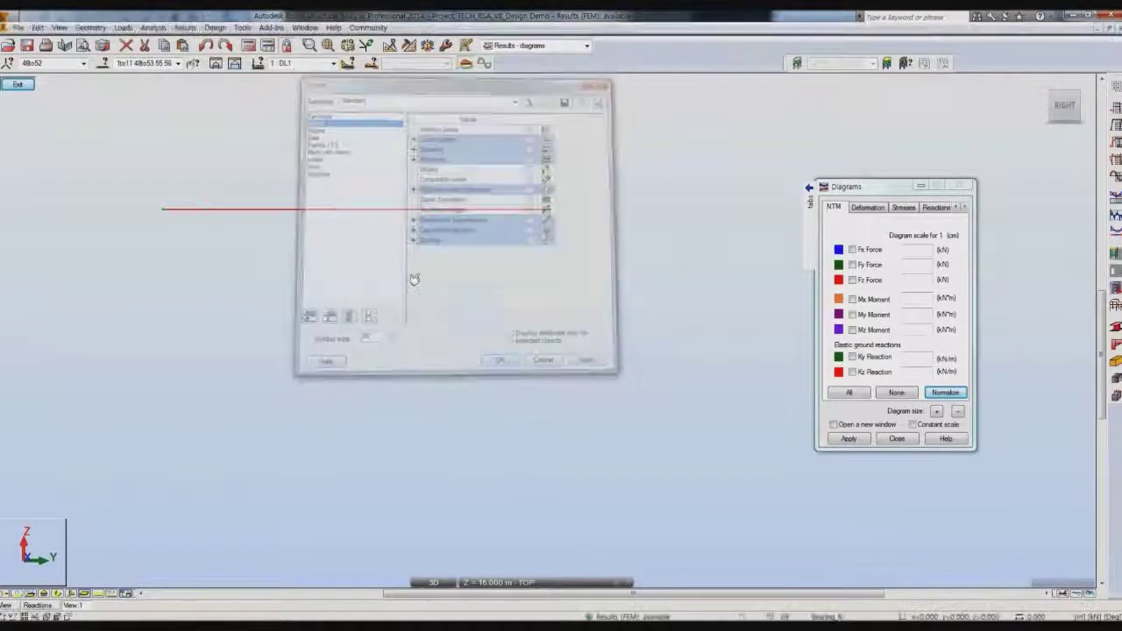
- Display the My moment diagram along the isolated girder for load cases 1: DL1 and 2: DL2
left_click(853, 315)
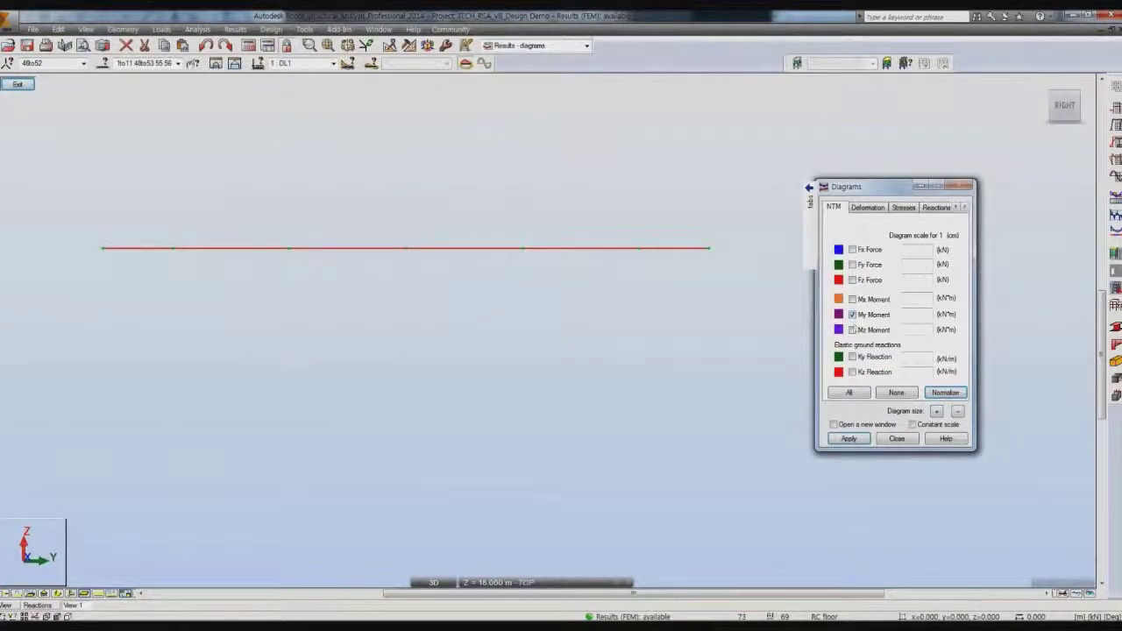
left_click(936, 412)
left_click(849, 440)
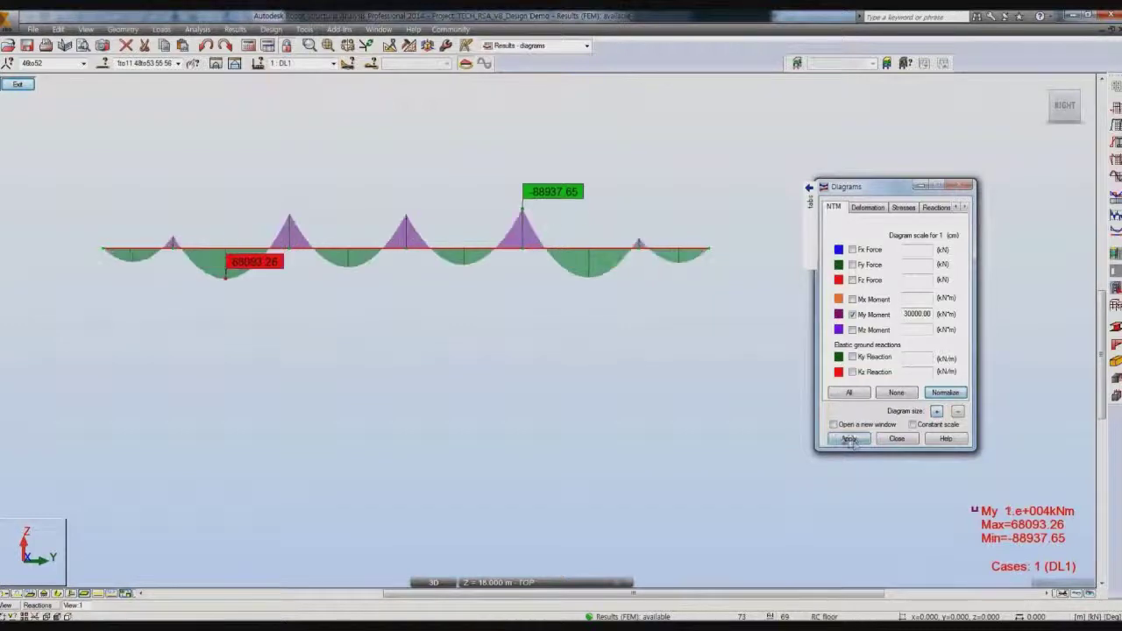
left_click(334, 64)
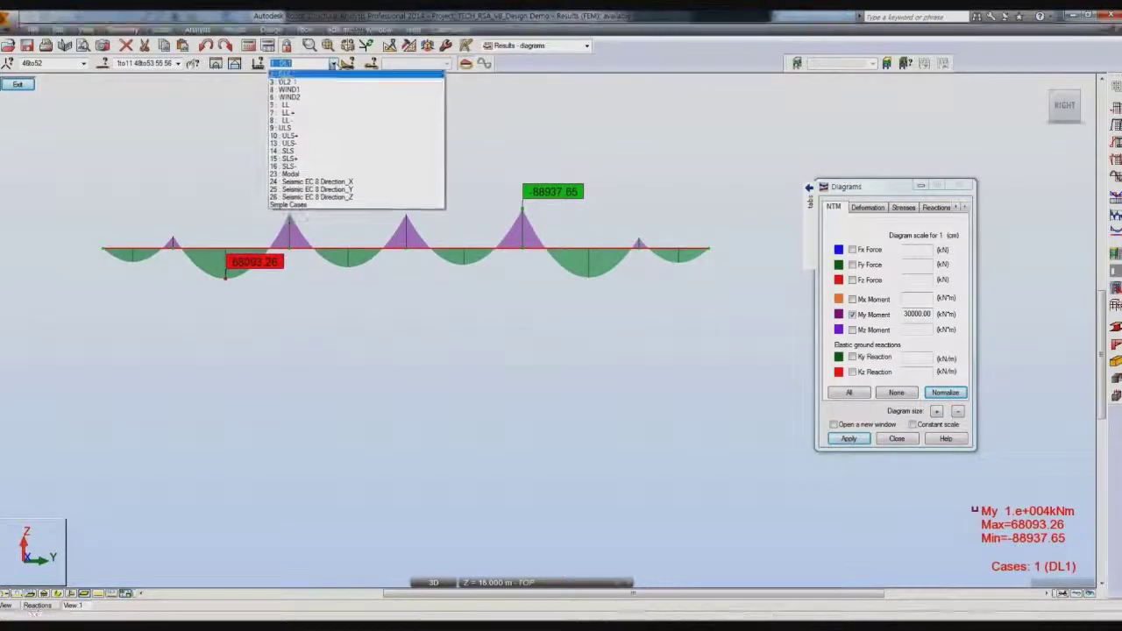
left_click(298, 87)
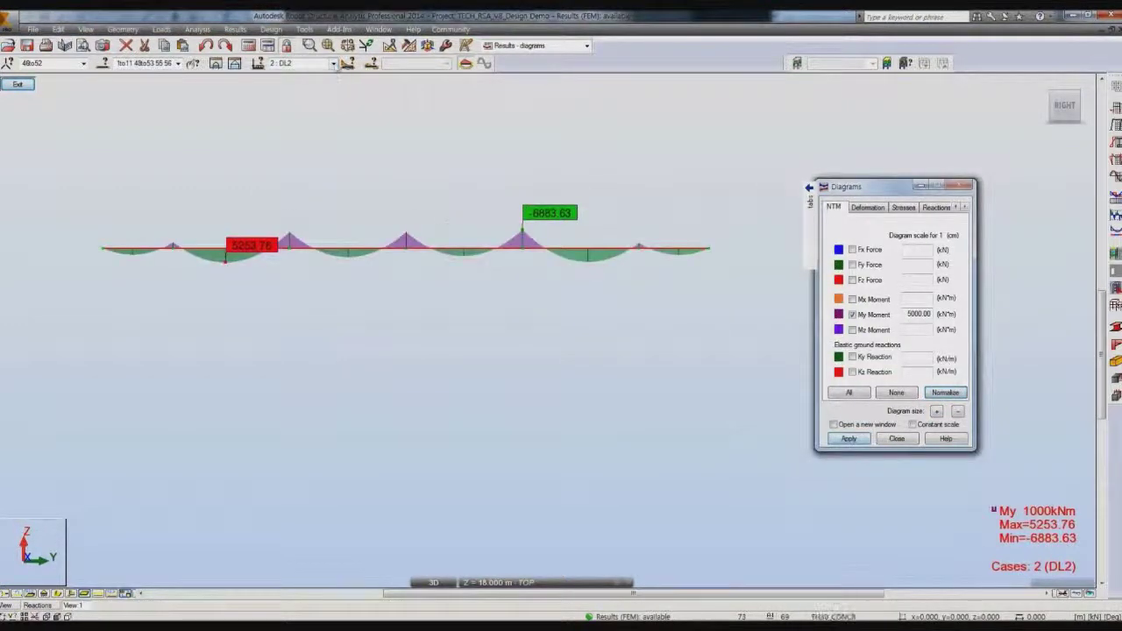
- Return to the full bridge in isometric view and display its My moment diagram for load case 3: WIND1
left_click(334, 64)
left_click(321, 88)
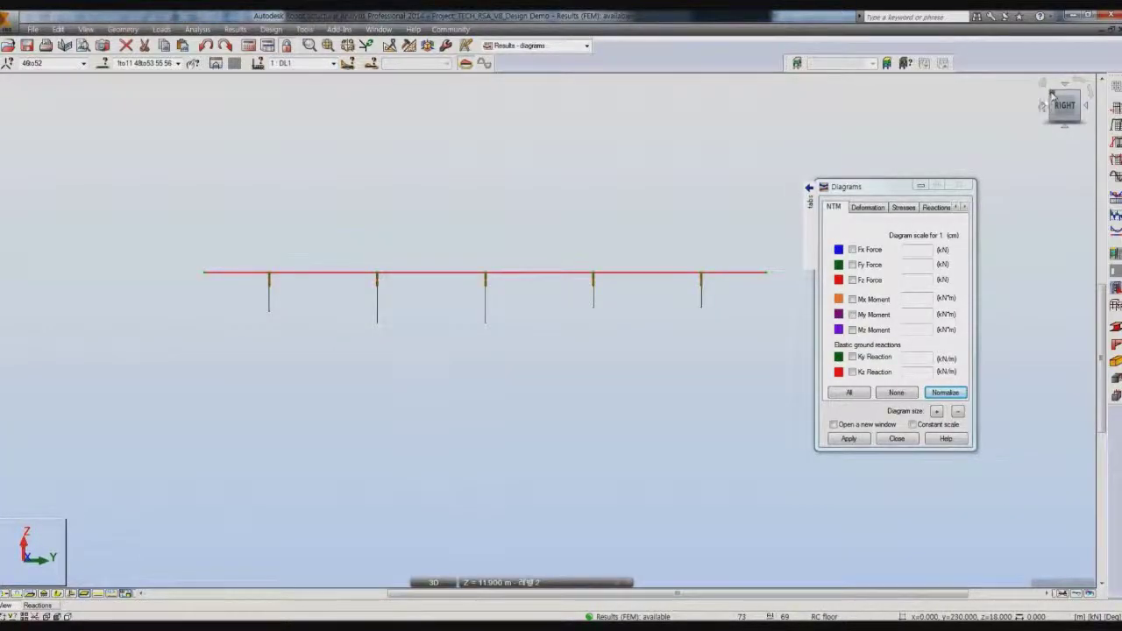
left_click(1055, 96)
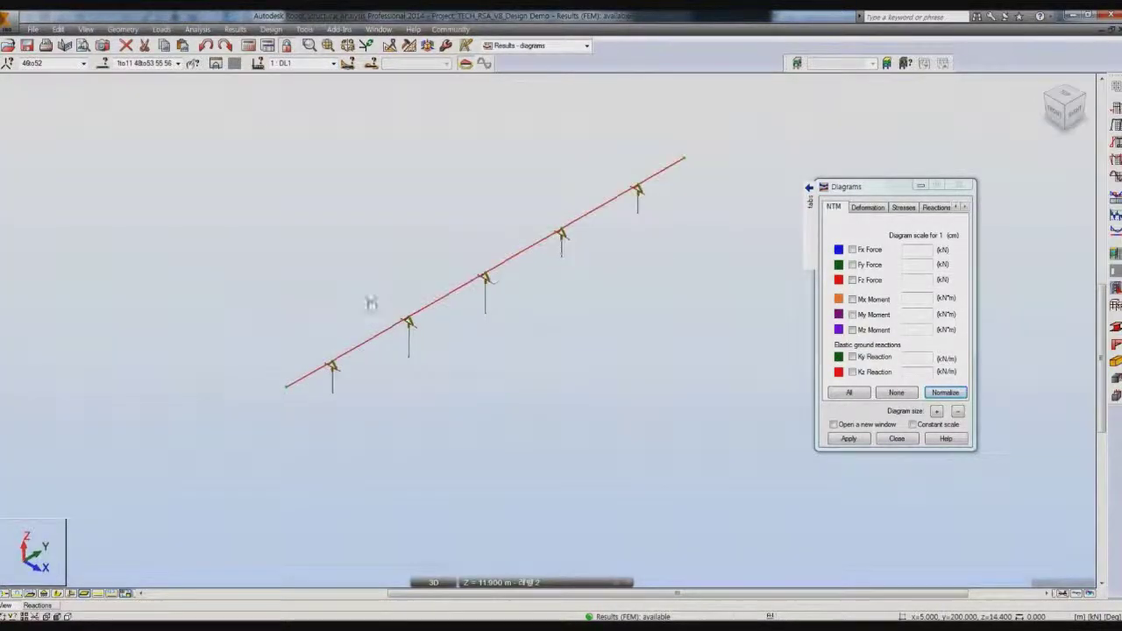
left_click(334, 63)
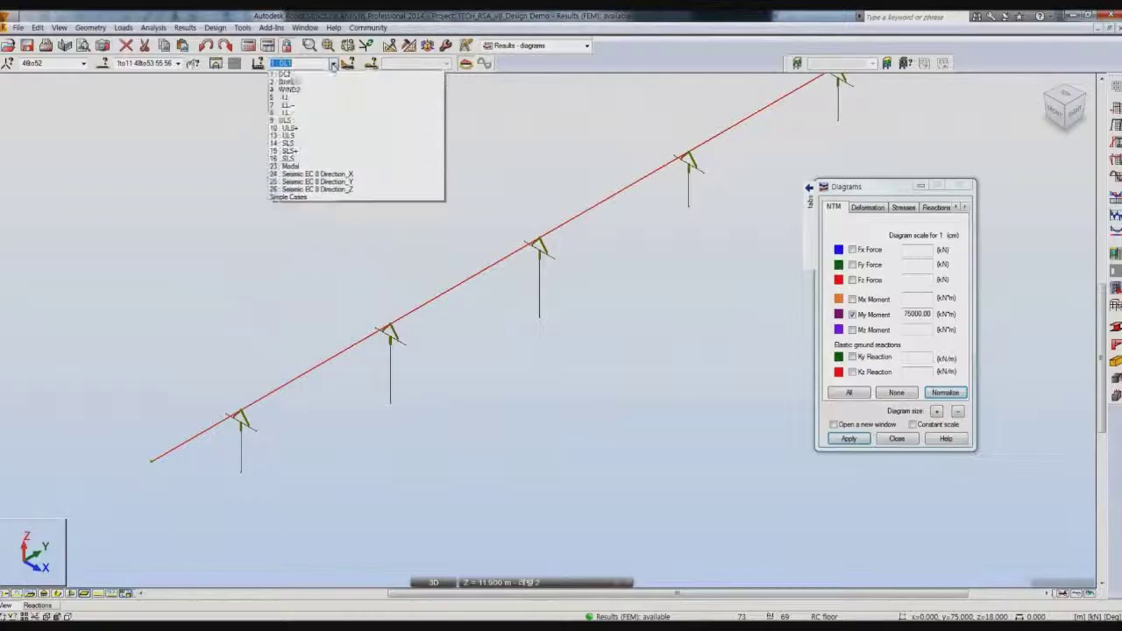
left_click(316, 111)
left_click(848, 439)
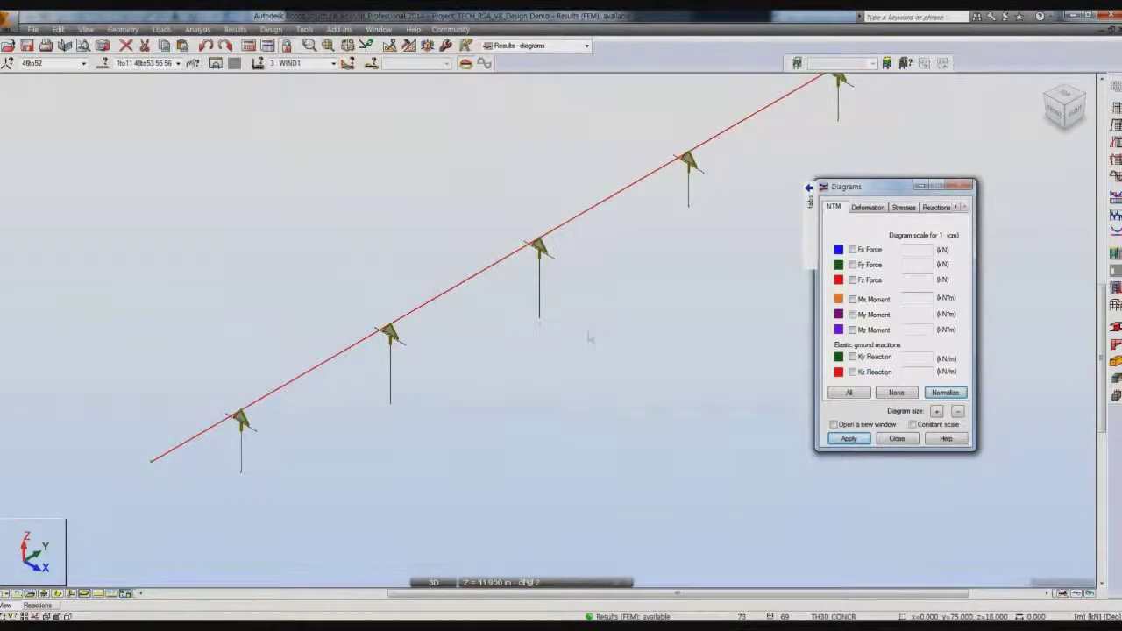
left_click(849, 439)
middle_click_drag(651, 282, 664, 233, "shift")
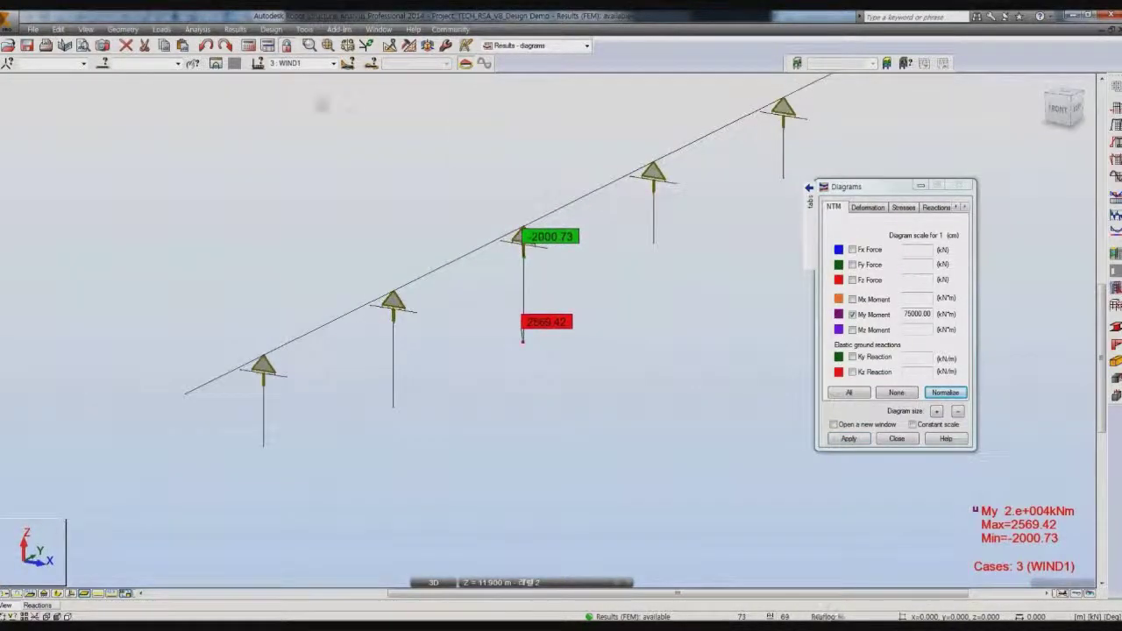
- Check the diagram parameters for description labels, positive and negative values, and filling
left_click(964, 208)
left_click(964, 208)
left_click(965, 208)
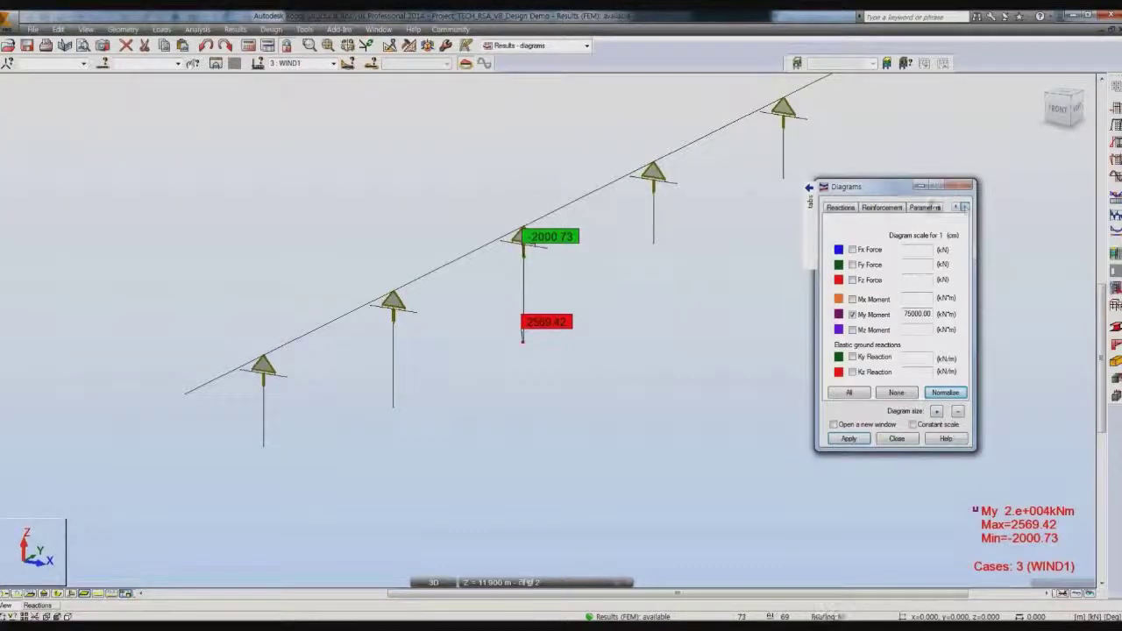
left_click(933, 210)
left_click(956, 207)
left_click(956, 206)
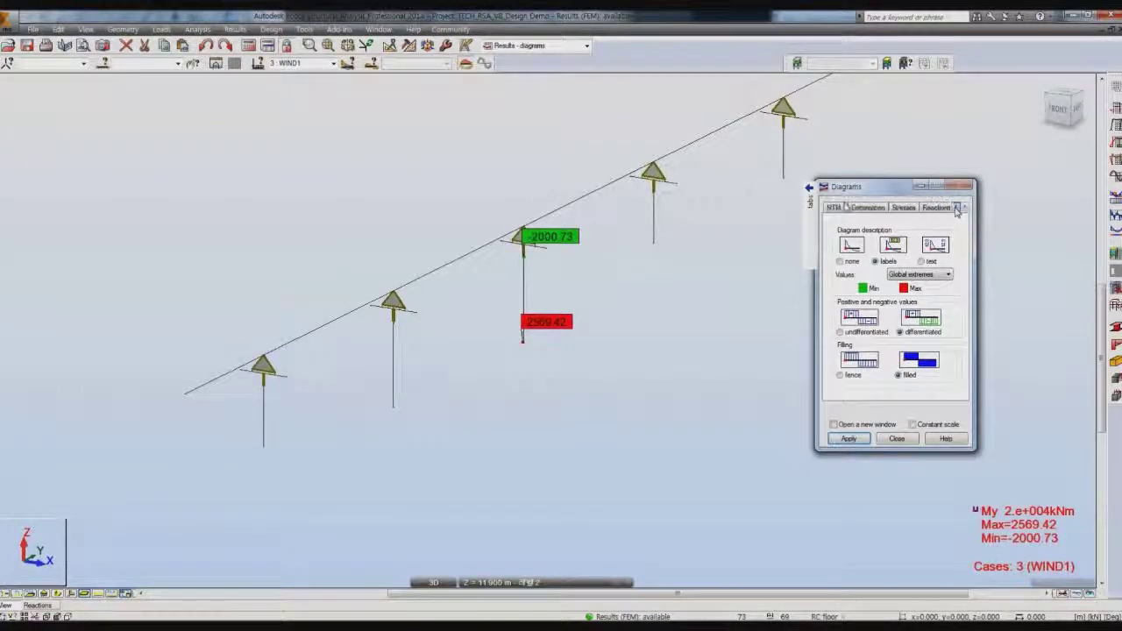
left_click(956, 207)
- Add the Mz moment to the normalized My diagram for WIND1 and display both moments for load case 4: WIND2
left_click(834, 207)
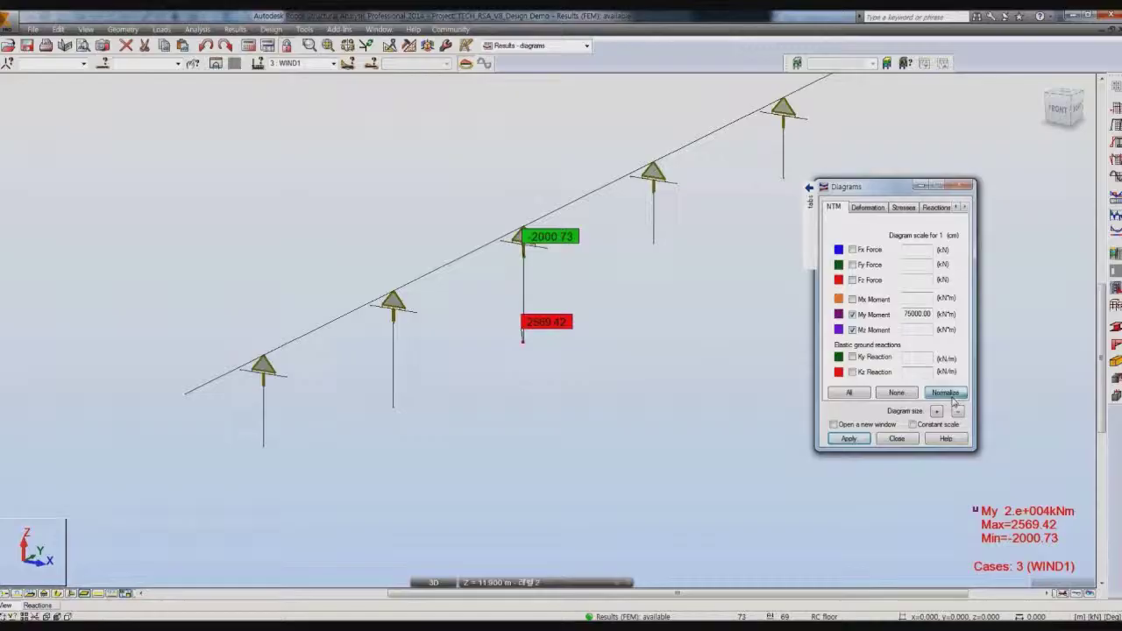
left_click(947, 393)
left_click(334, 63)
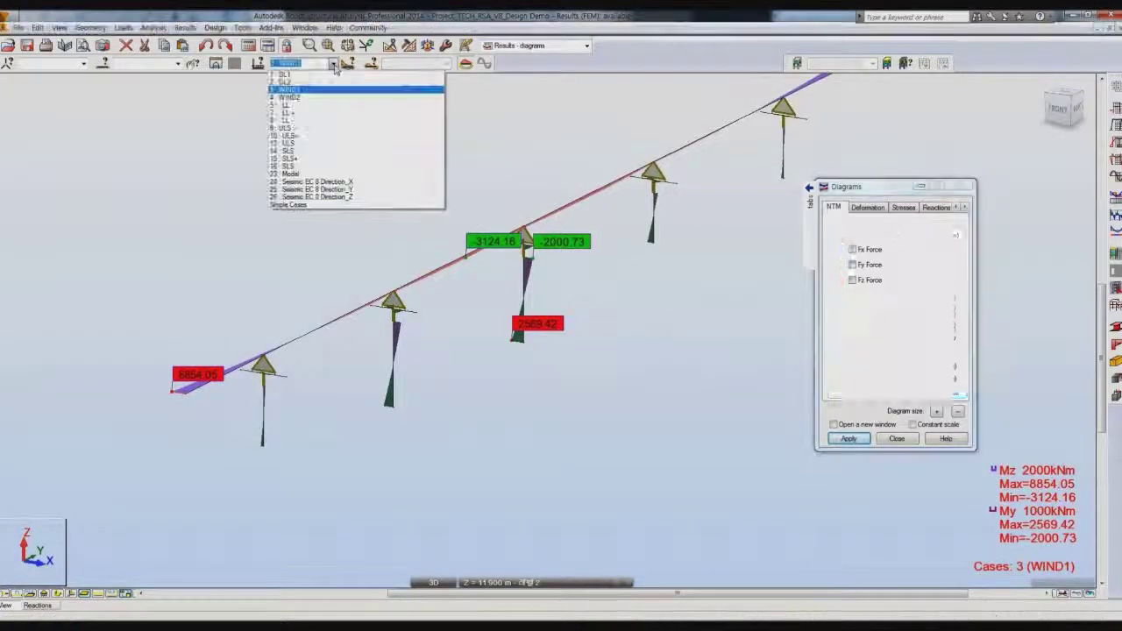
left_click(289, 97)
left_click(856, 441)
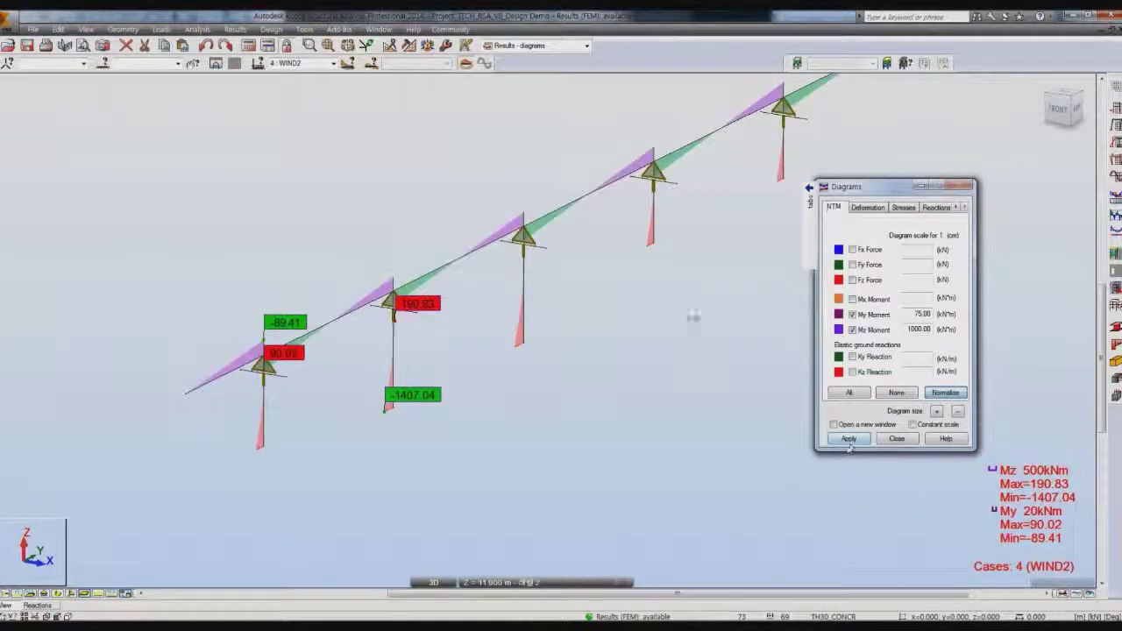
- Display the normalized moment diagrams for case 24: Seismic EC 8 Direction_X and reduce them to the Mz moment only
left_click(333, 64)
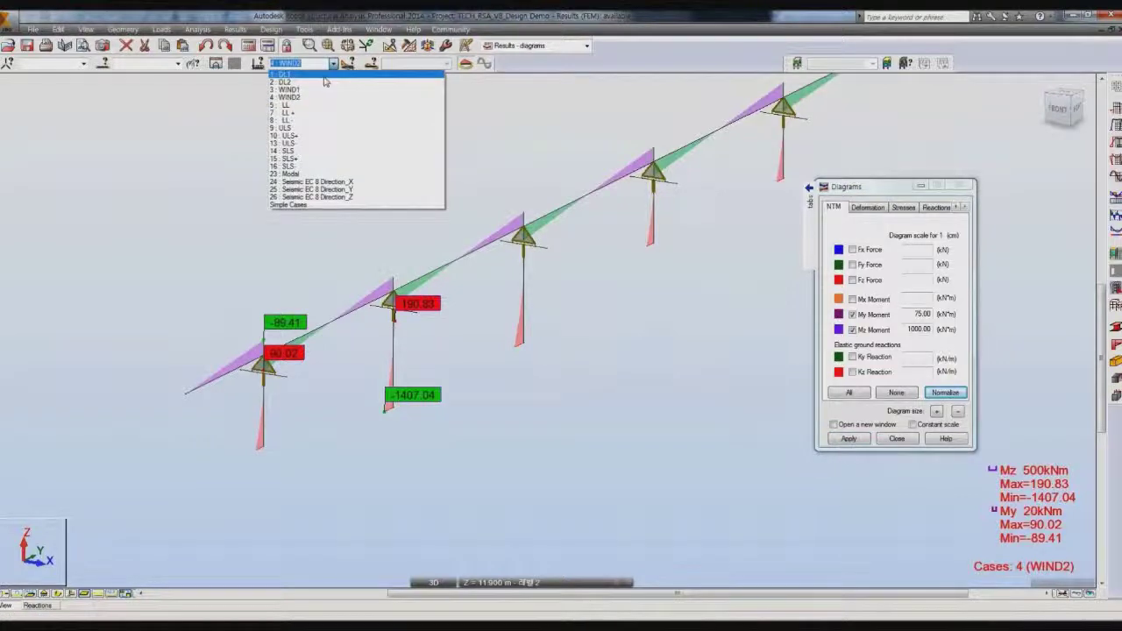
left_click(353, 189)
left_click(945, 393)
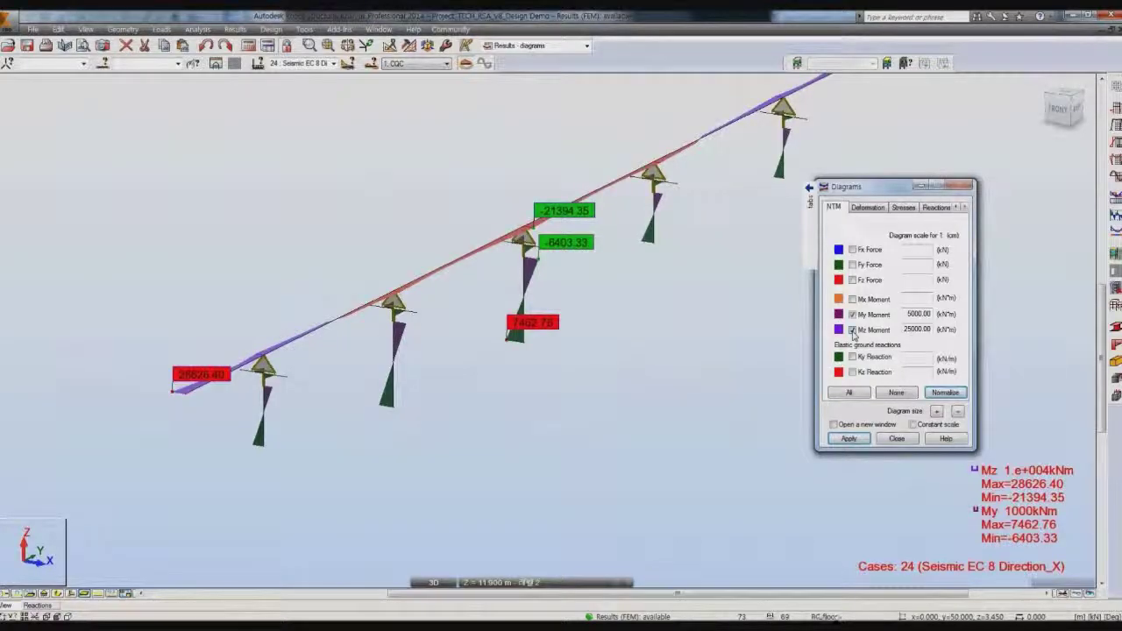
left_click(849, 438)
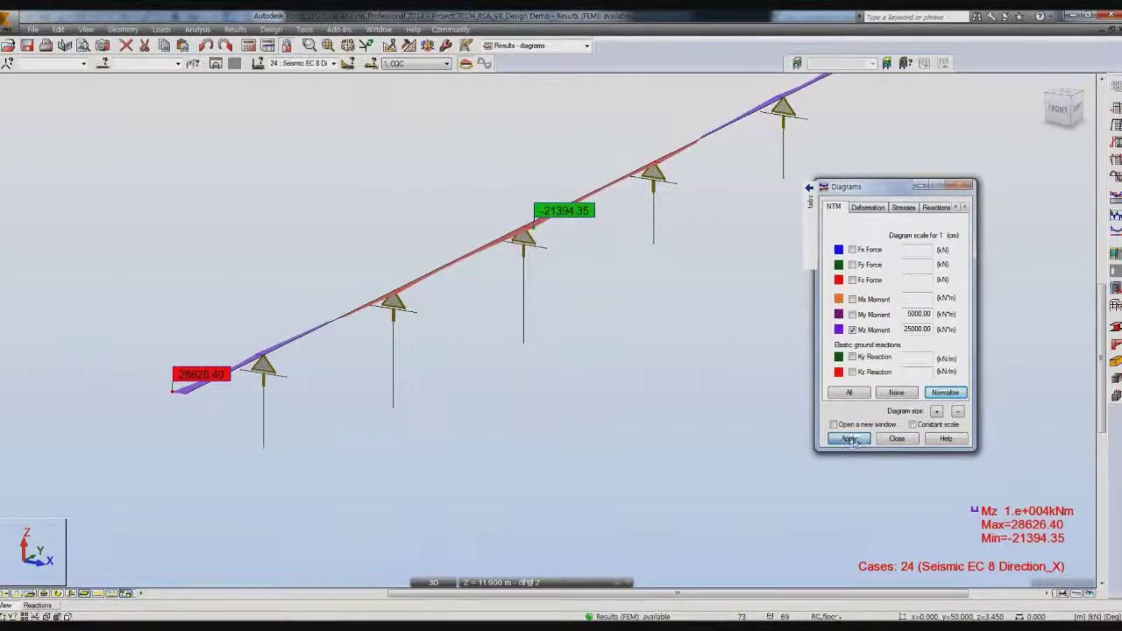
- Switch to load case 23: Modal, turn off the Mz moment and display the normalized deformation for Mode 1
left_click(333, 63)
left_click(298, 174)
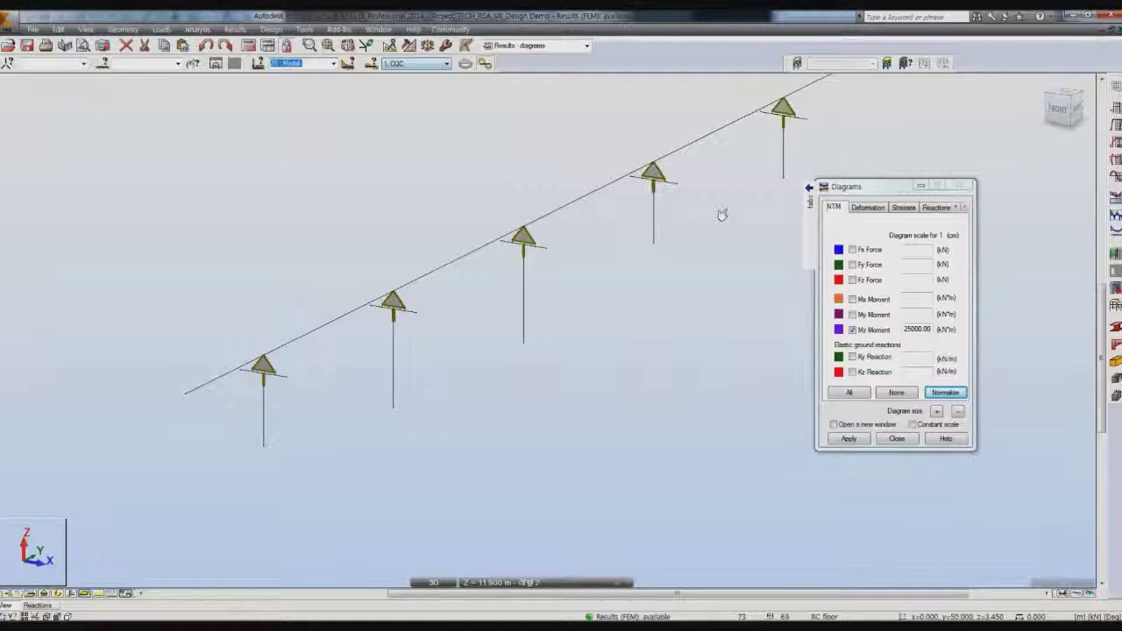
left_click(853, 331)
left_click(849, 439)
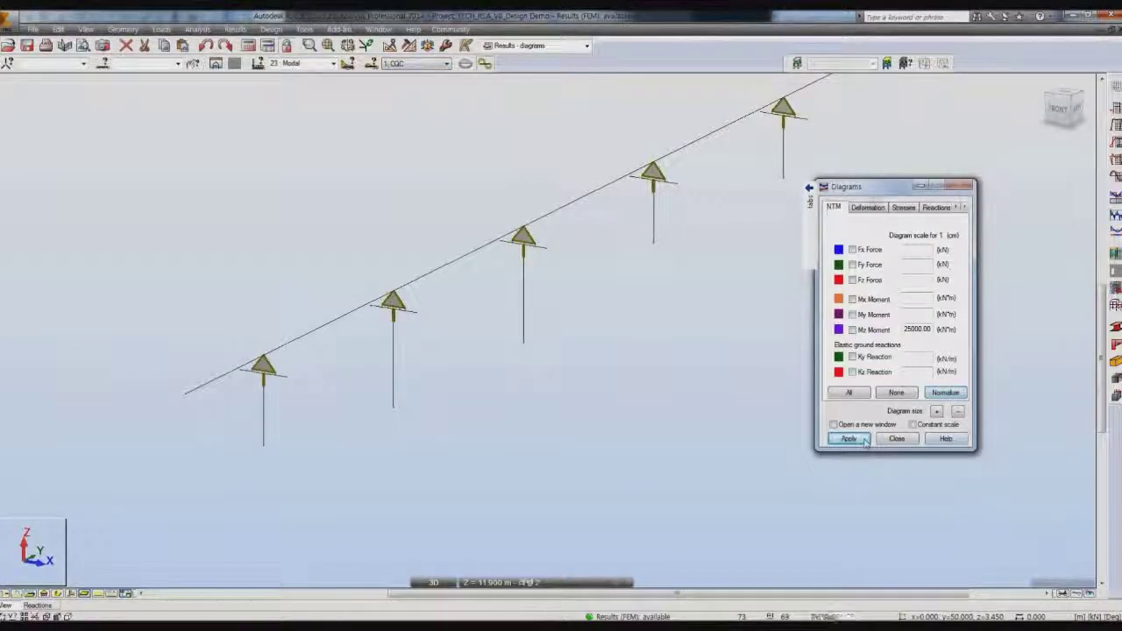
left_click(869, 208)
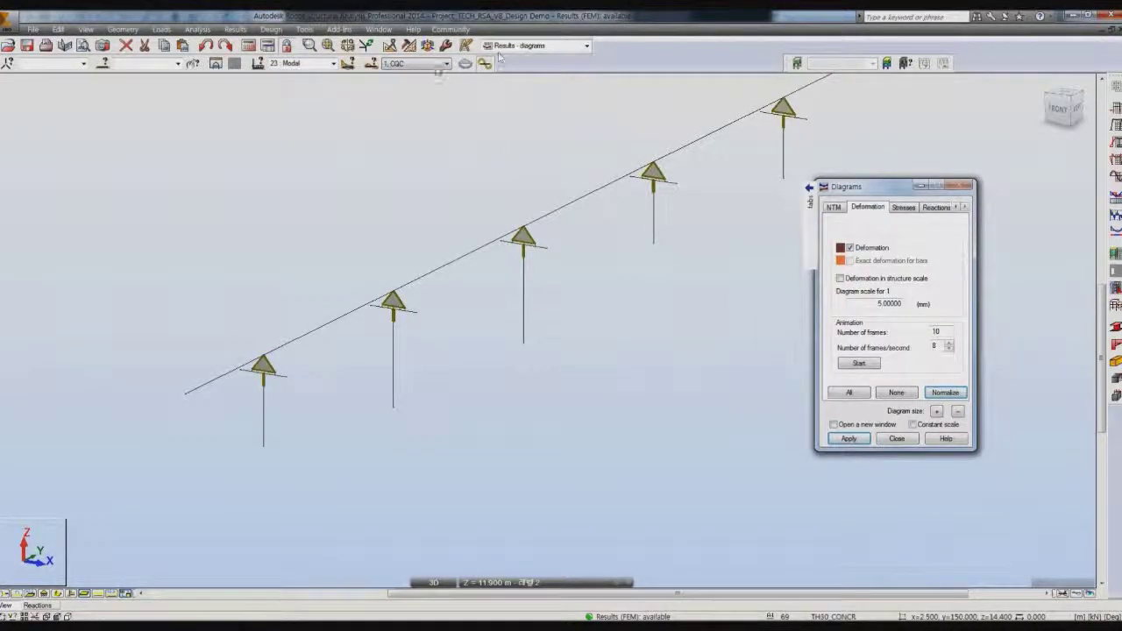
left_click(416, 64)
left_click(412, 75)
left_click(945, 395)
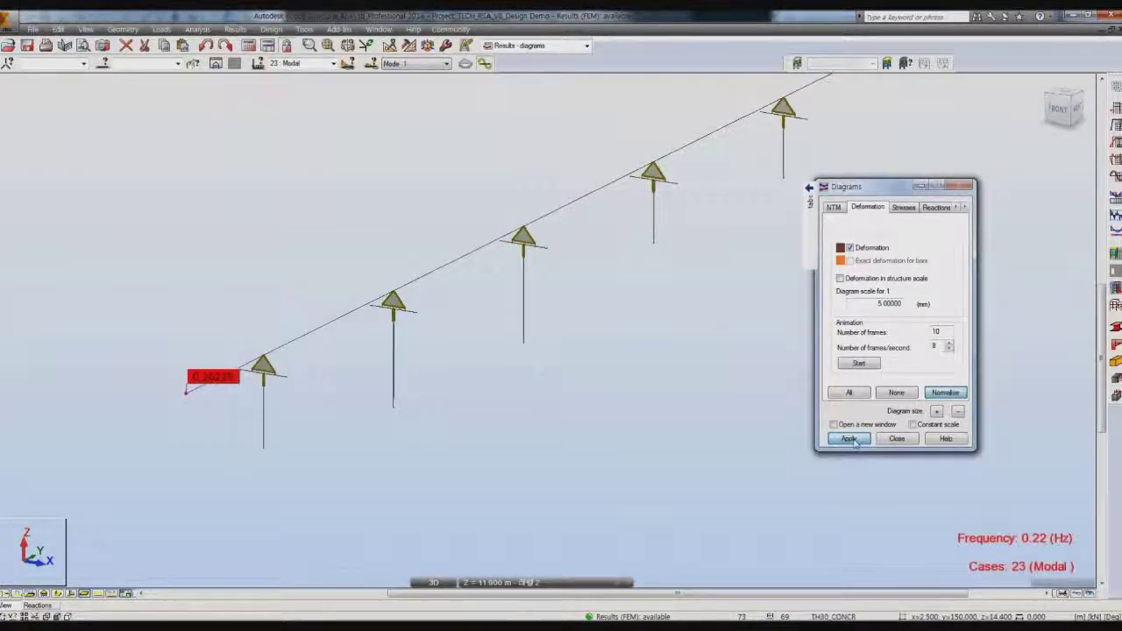
- Display the modal deformation for Mode 2, normalize it, and go through Modes 3, 4 and 5
left_click(416, 64)
left_click(397, 81)
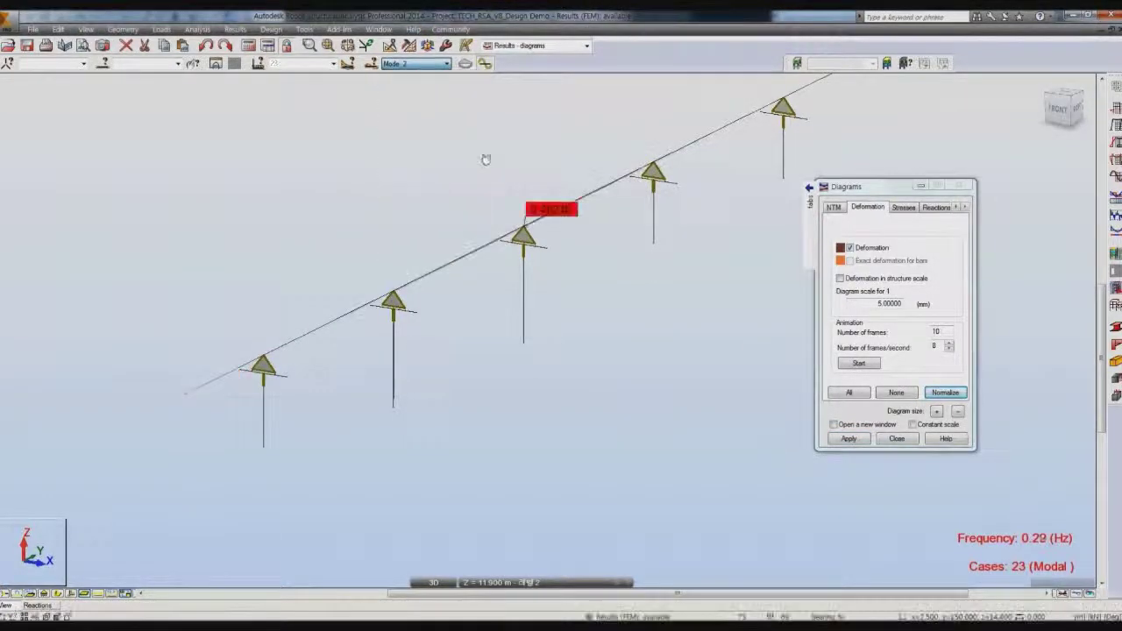
left_click(946, 393)
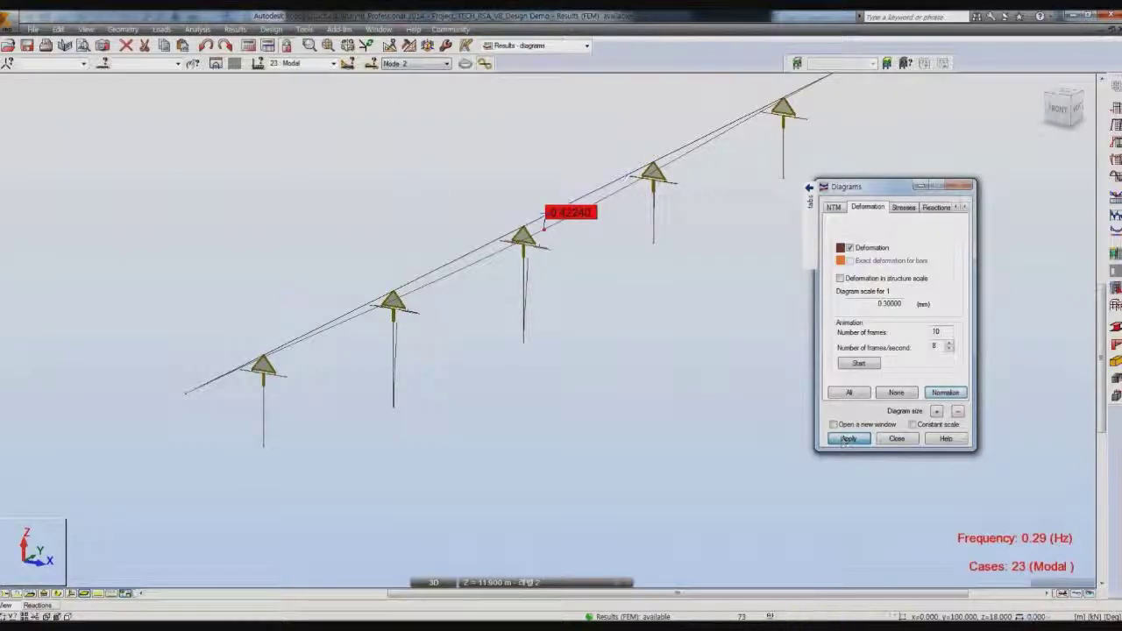
left_click(416, 63)
left_click(439, 88)
left_click(416, 63)
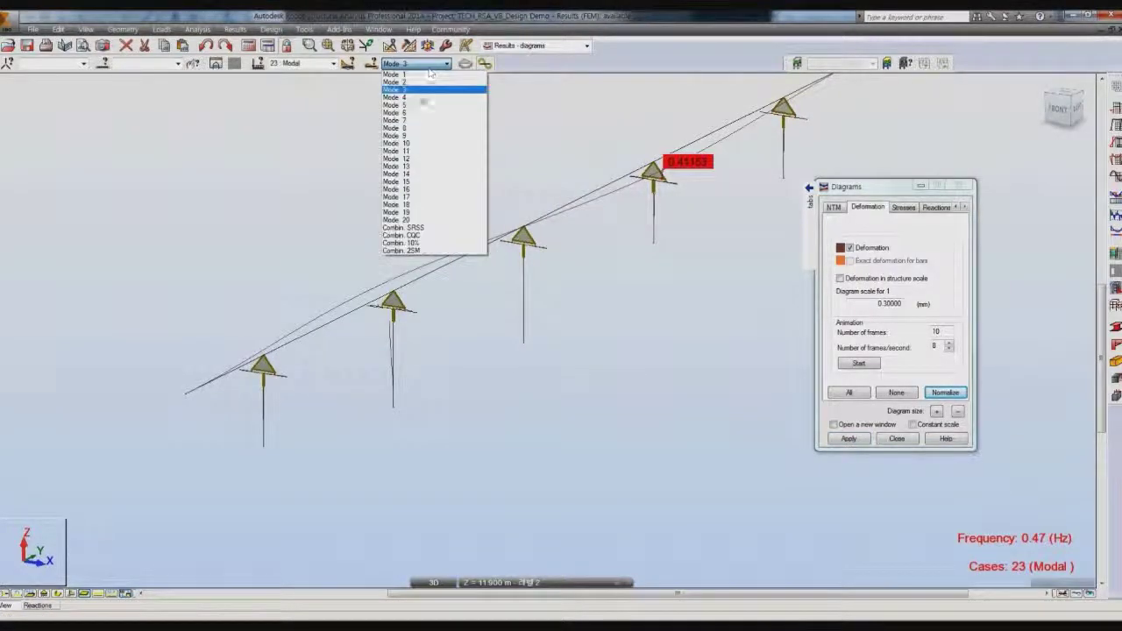
left_click(412, 98)
left_click(417, 63)
left_click(414, 105)
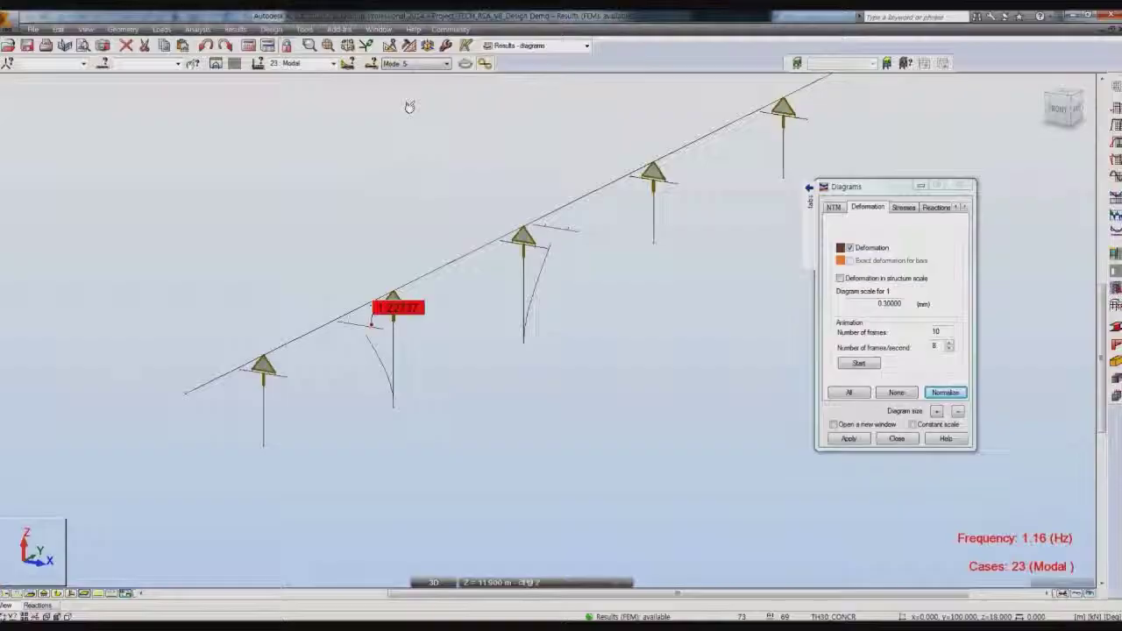
- Remove the deformation diagram from the bridge view
left_click(851, 247)
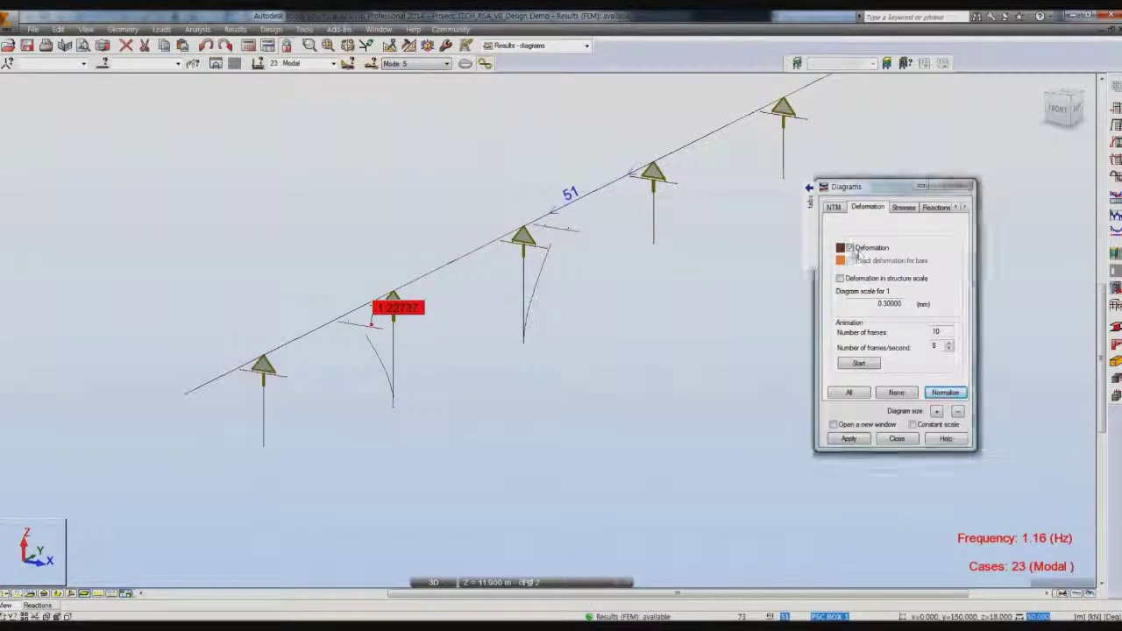
left_click(848, 439)
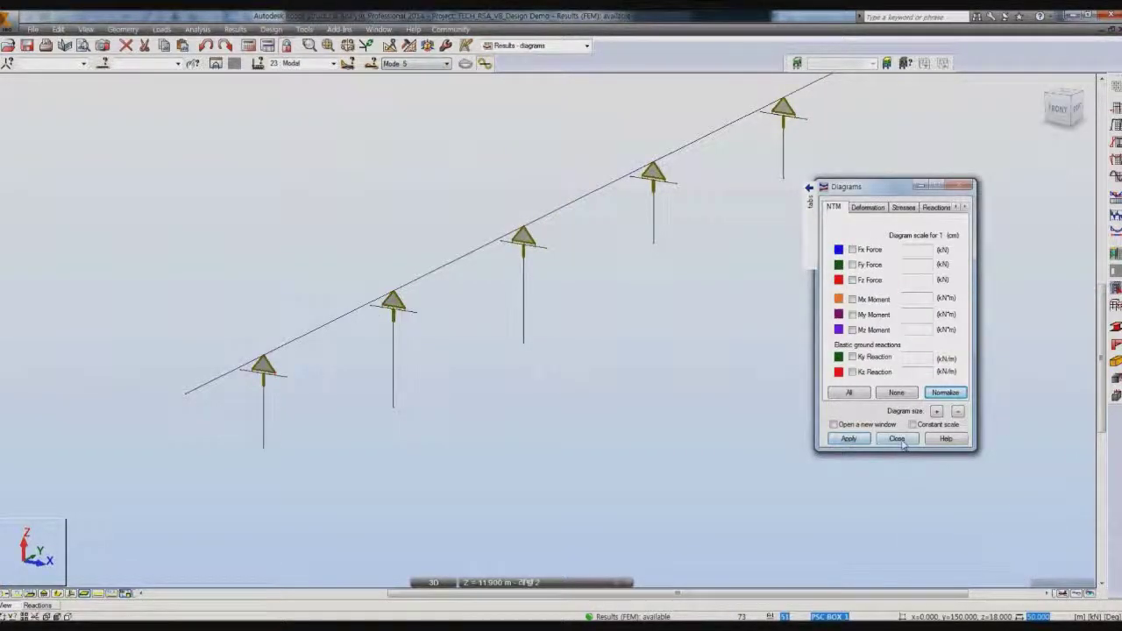
left_click(333, 63)
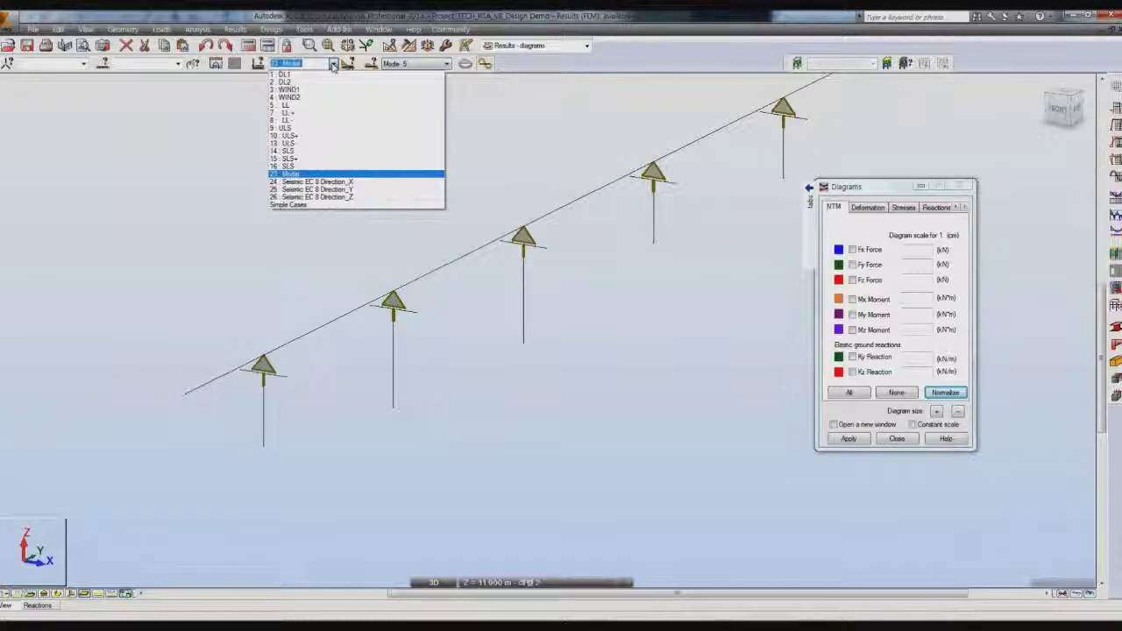
left_click(333, 67)
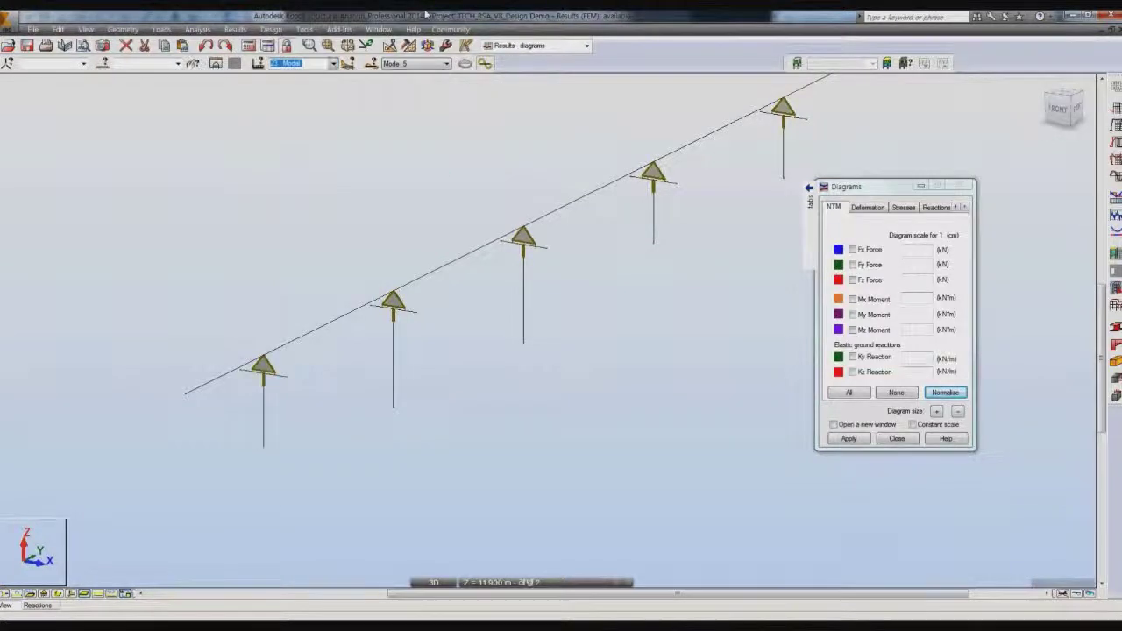
- Open the object properties of deck bar 50 between the second and third piers and examine its section and material properties
right_click(454, 266)
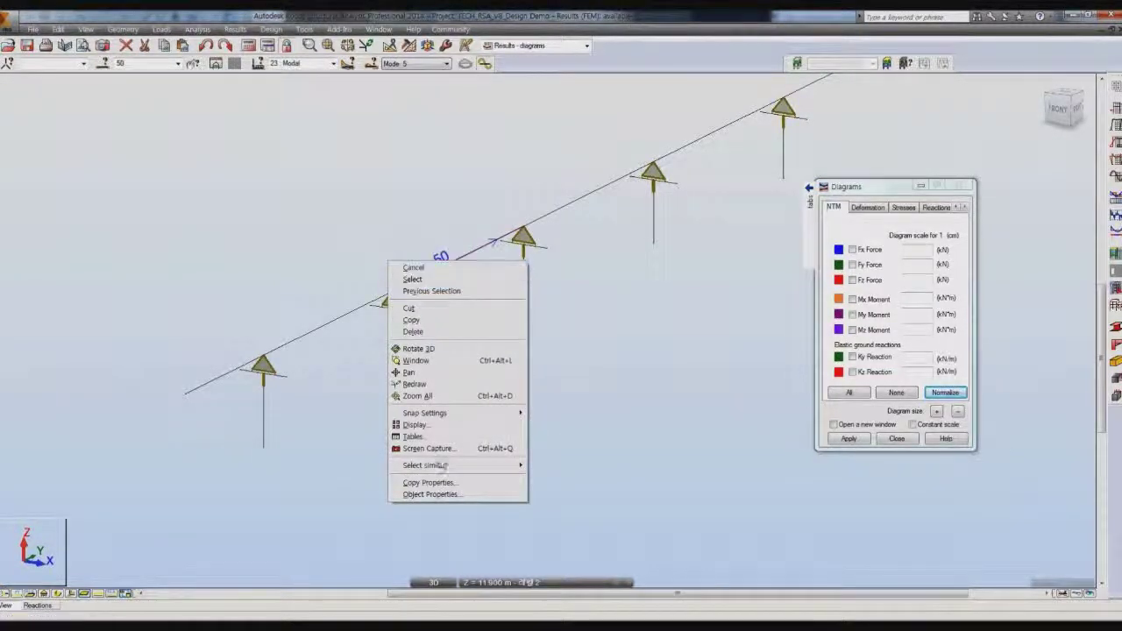
left_click(434, 495)
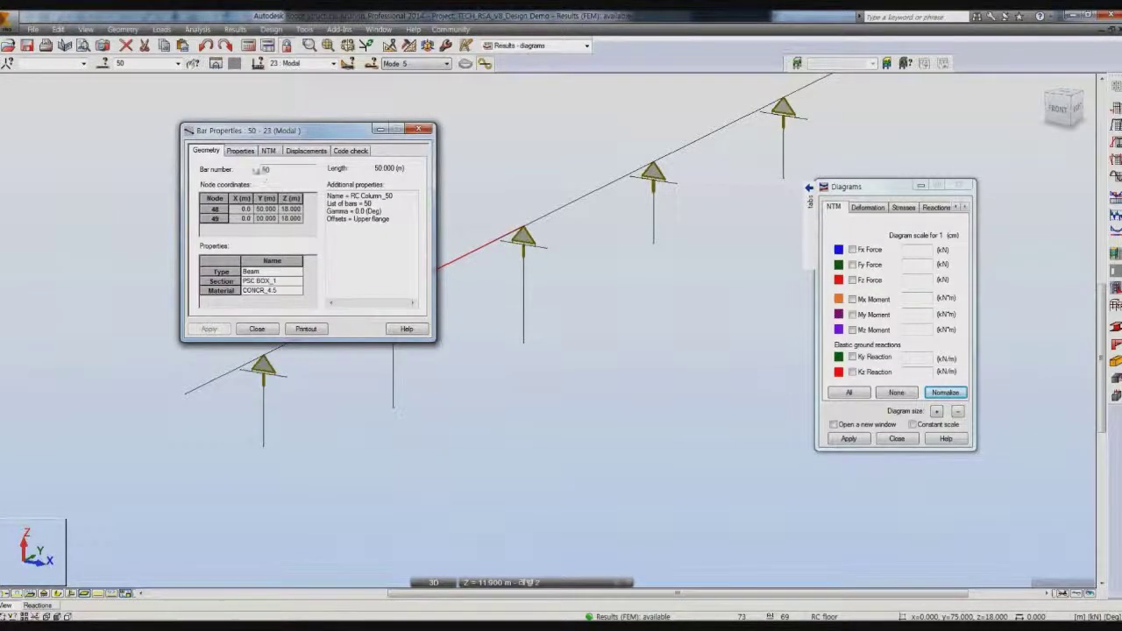
left_click(240, 151)
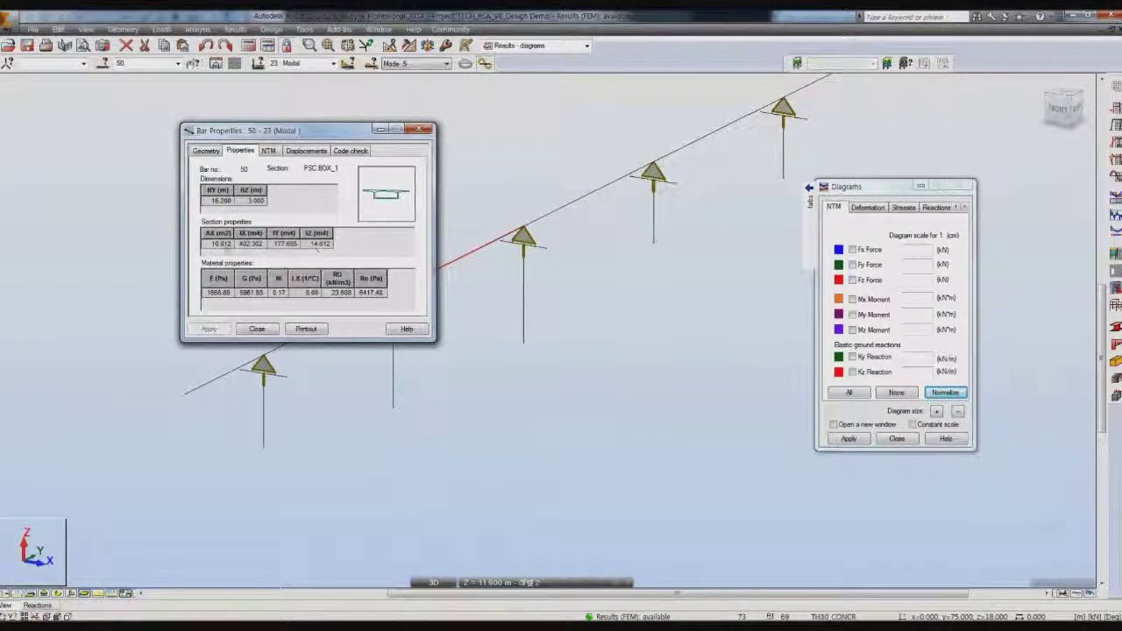
- Display the My moment graph of bar 50 for load case 1: DL1
left_click(268, 151)
left_click(395, 262)
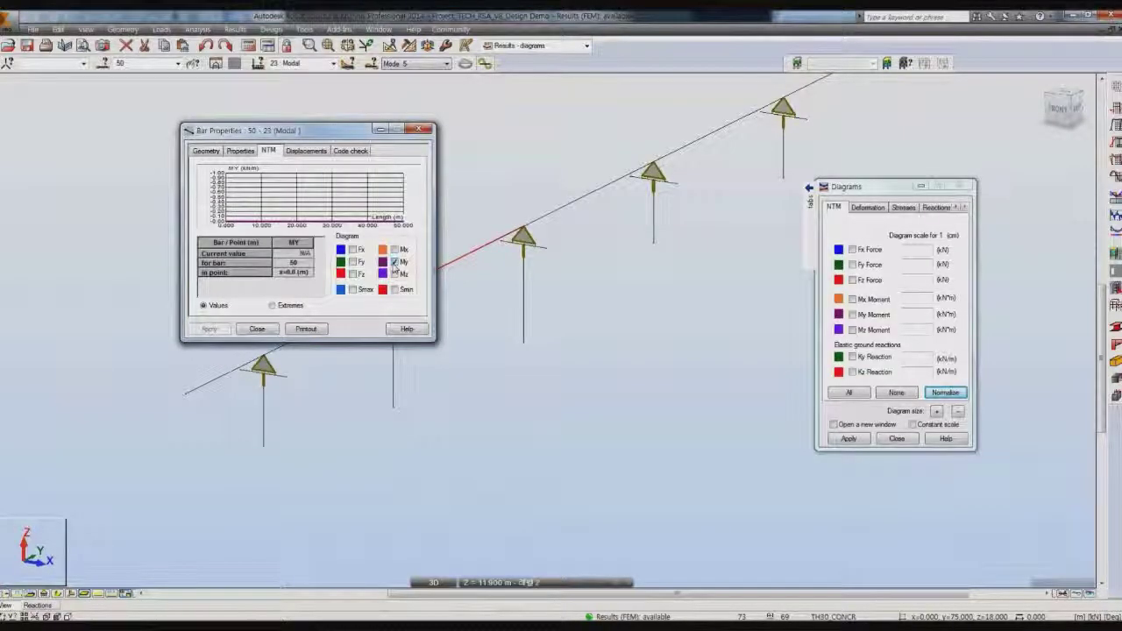
left_click_drag(355, 132, 473, 155)
left_click(307, 63)
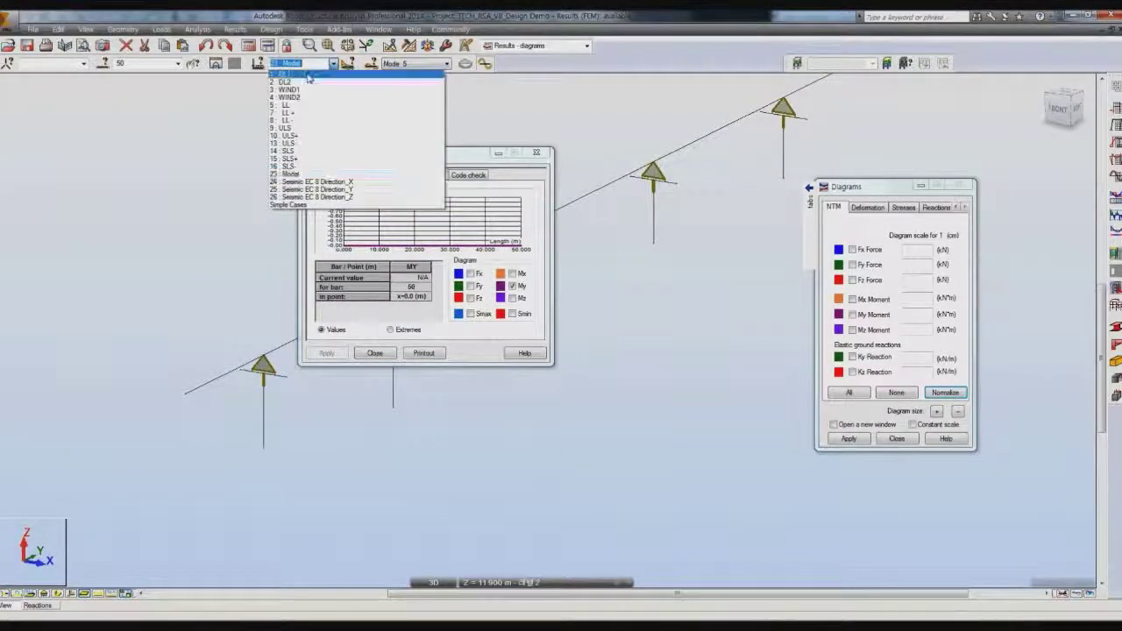
left_click(306, 76)
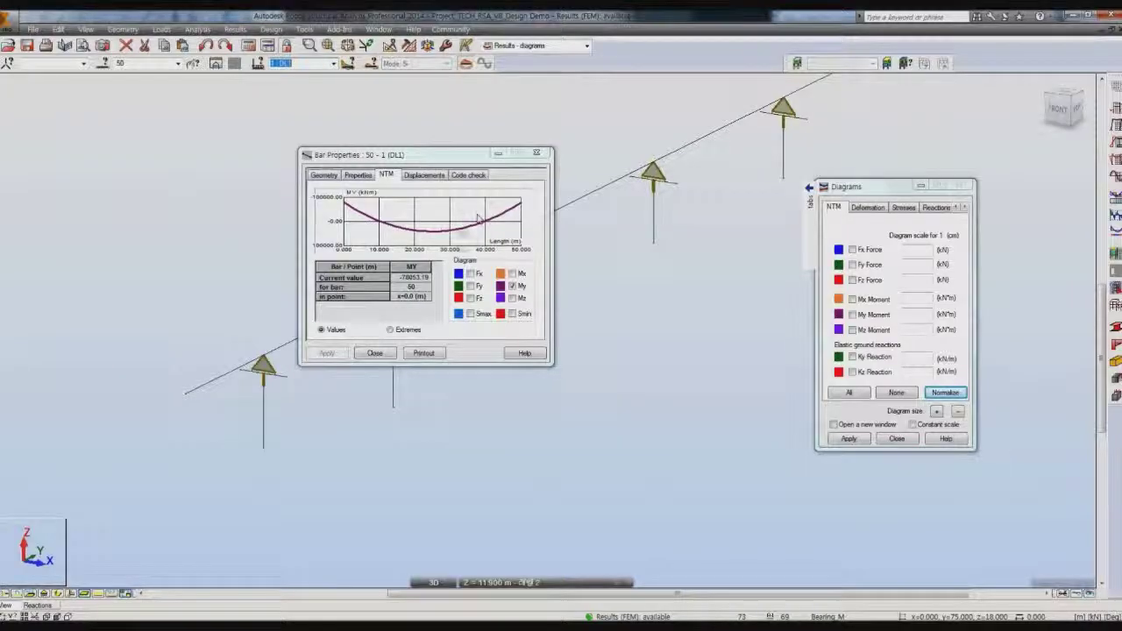
- Display the UZ displacement graph of bar 50, check the code check data, and close the bar properties
left_click(425, 175)
left_click(516, 305)
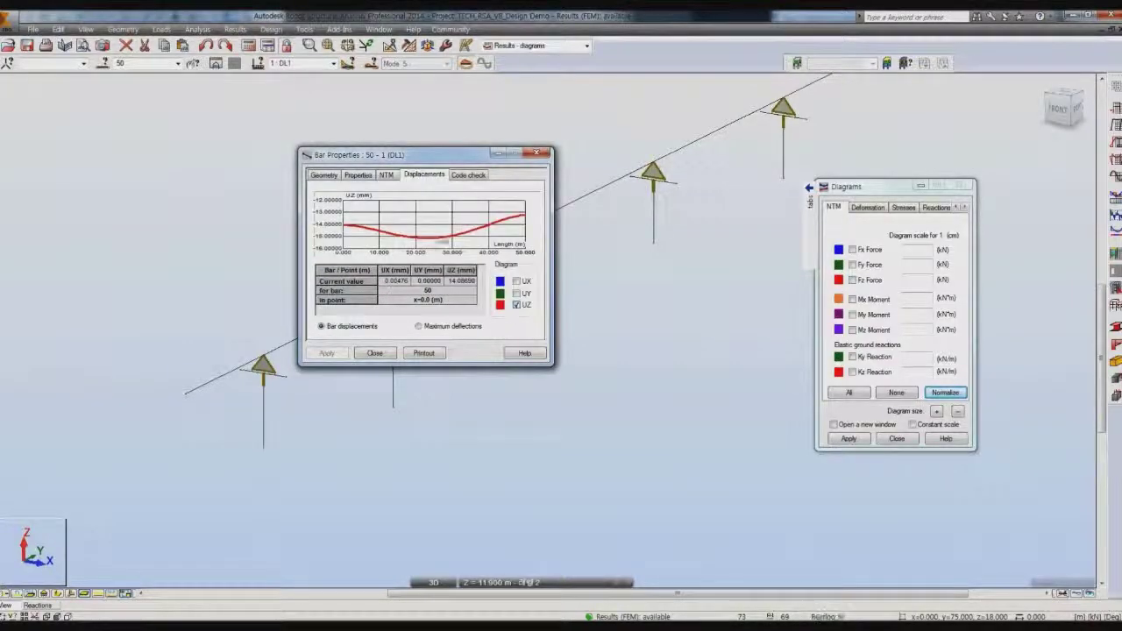
left_click(468, 176)
left_click(440, 175)
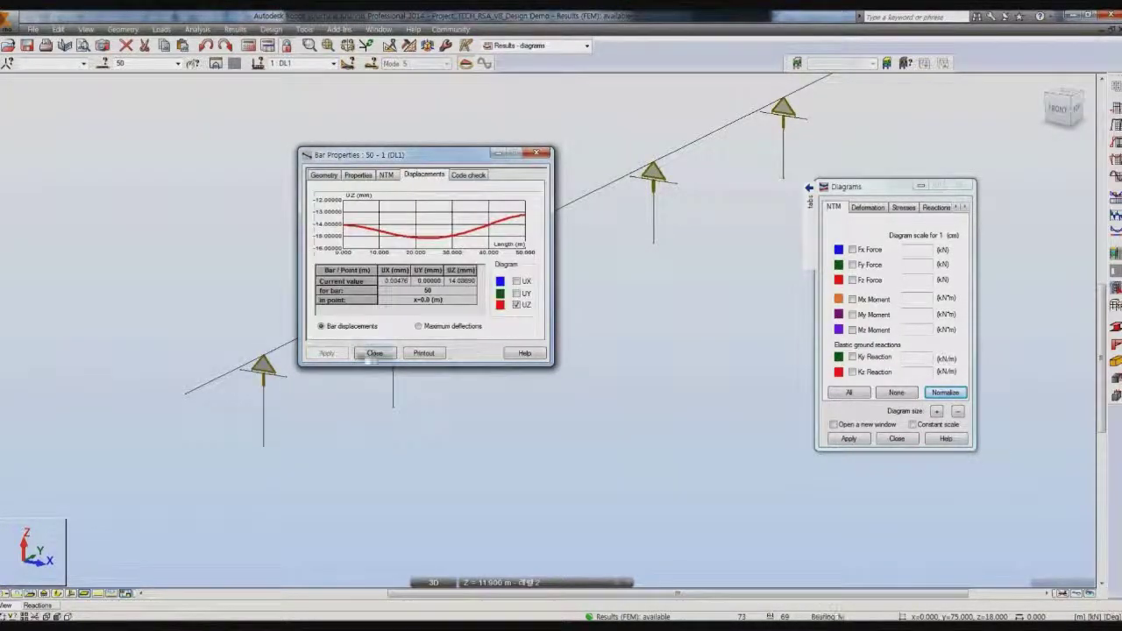
left_click(375, 354)
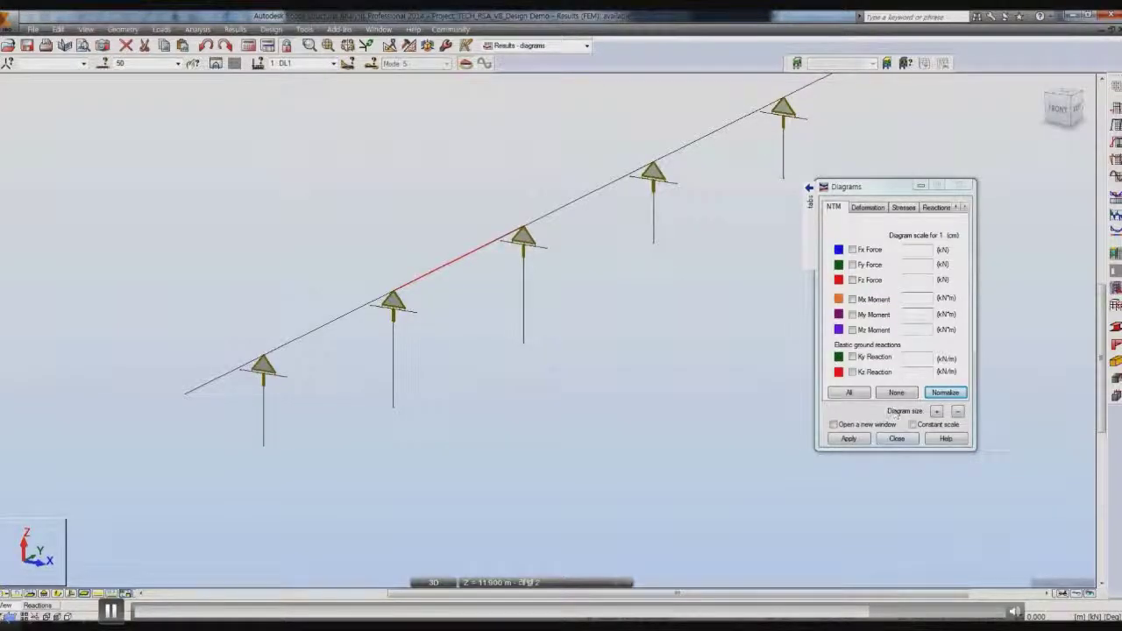
- Return to the Geometry layout and try to start provided reinforcement of RC elements for the first pier column
left_click(587, 46)
left_click(516, 77)
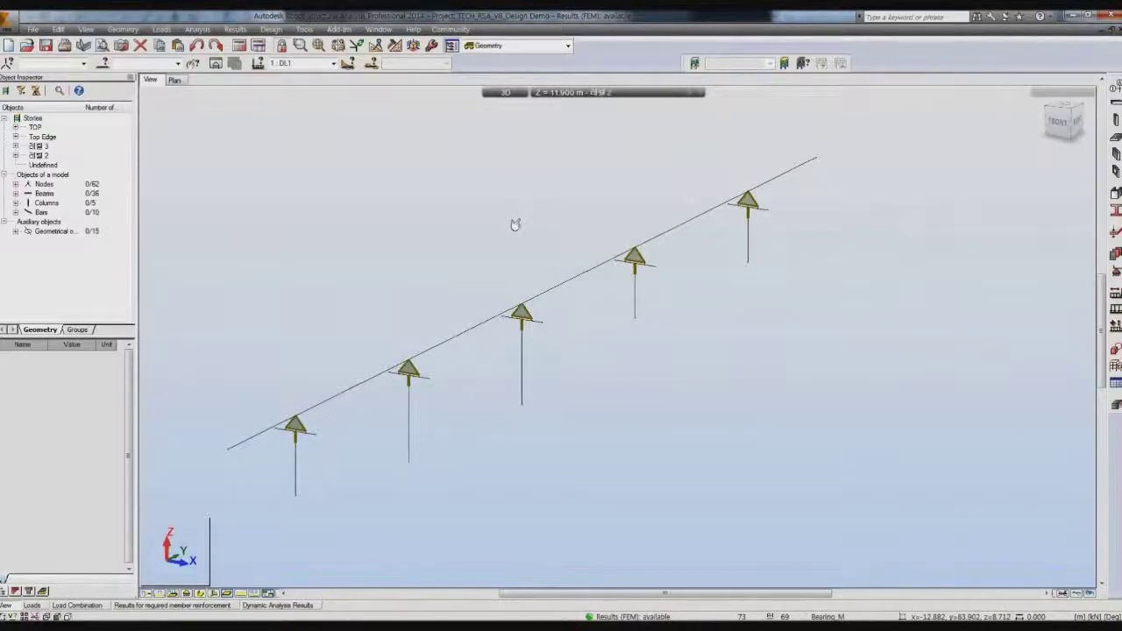
left_click(296, 461)
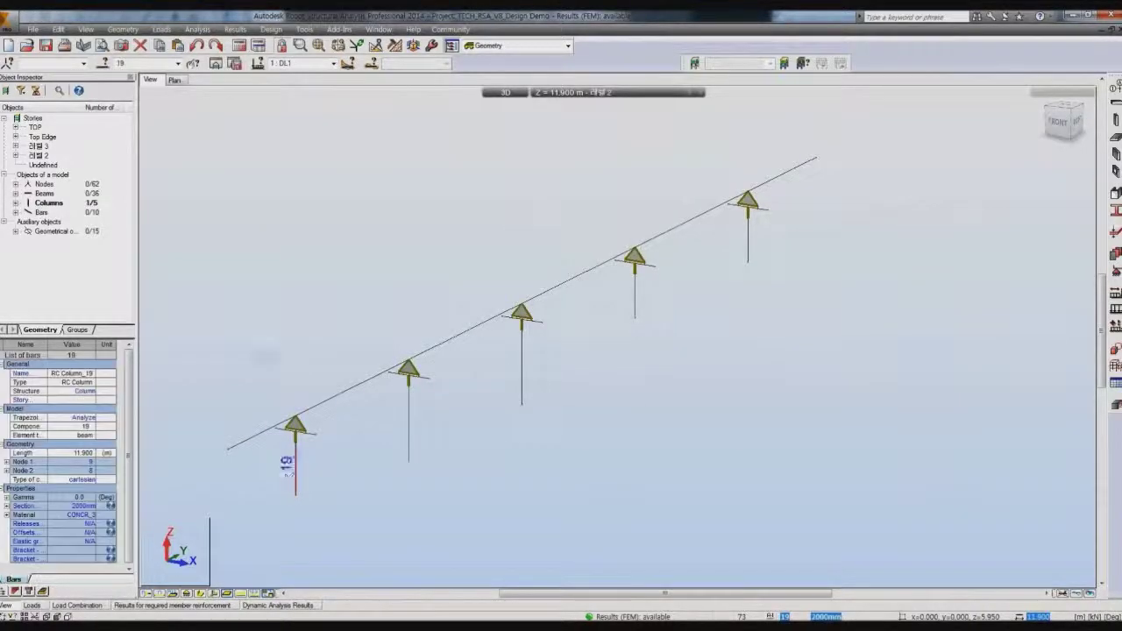
left_click(237, 32)
mouse_move(271, 29)
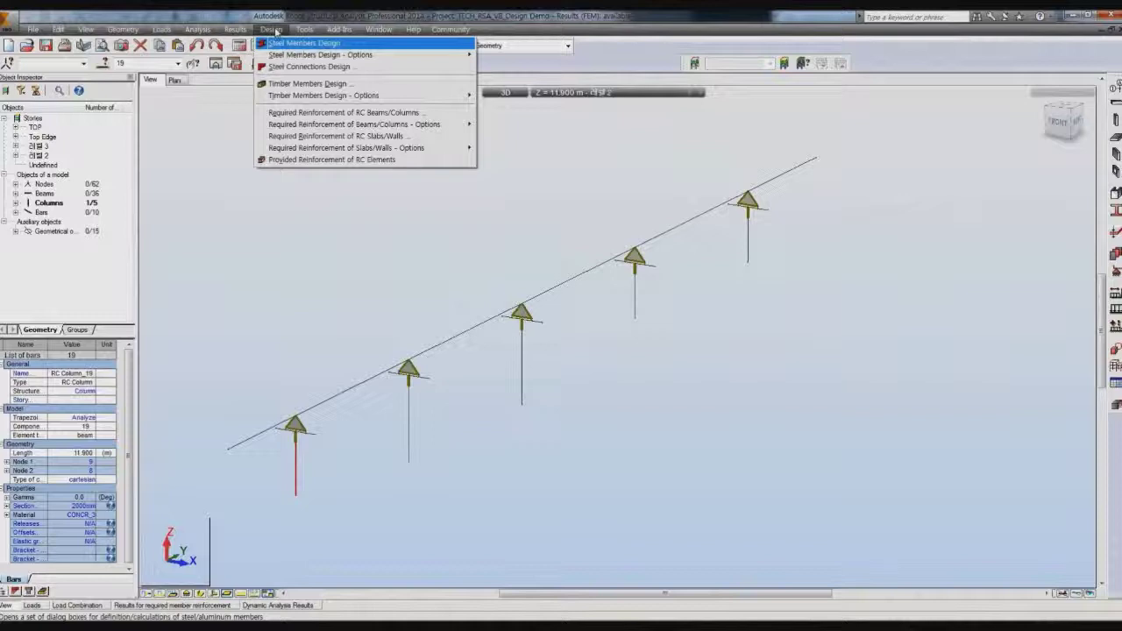
left_click(307, 162)
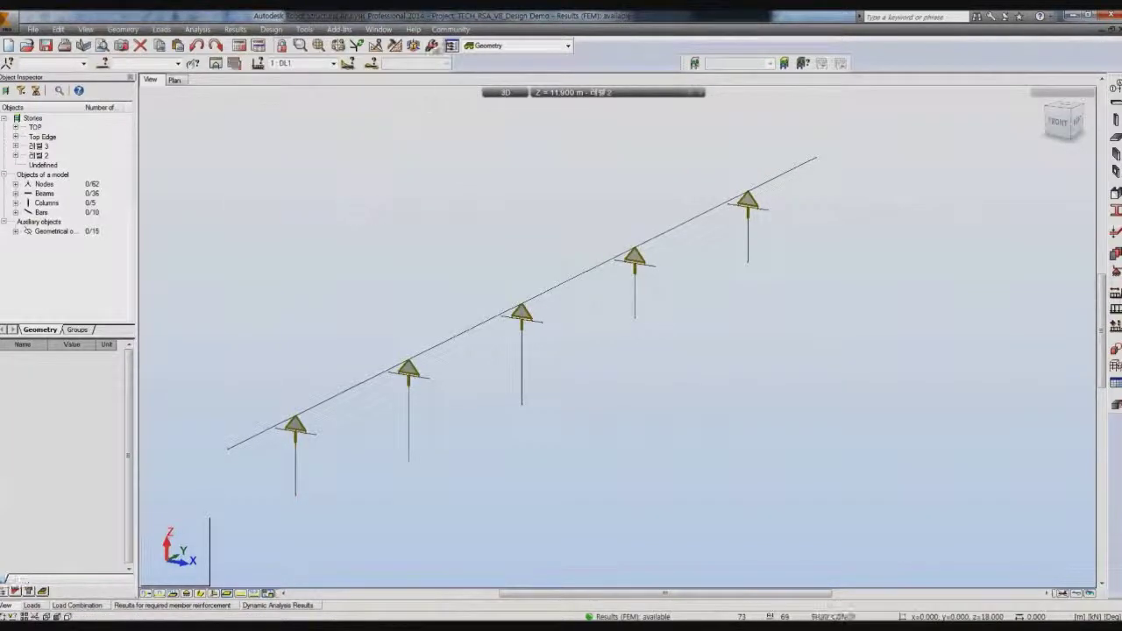
- Open the job preferences and examine the dimension units and the available material standards, keeping Eurocode
left_click(620, 95)
left_click_drag(486, 221, 426, 161)
left_click(339, 196)
left_click(372, 204)
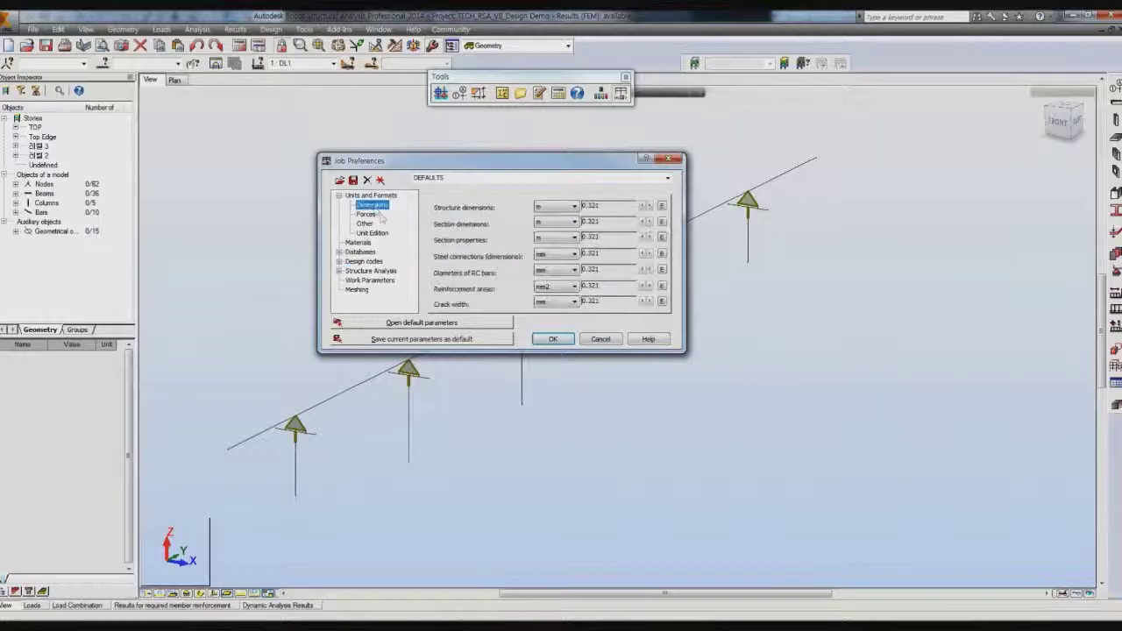
left_click(340, 253)
left_click(358, 204)
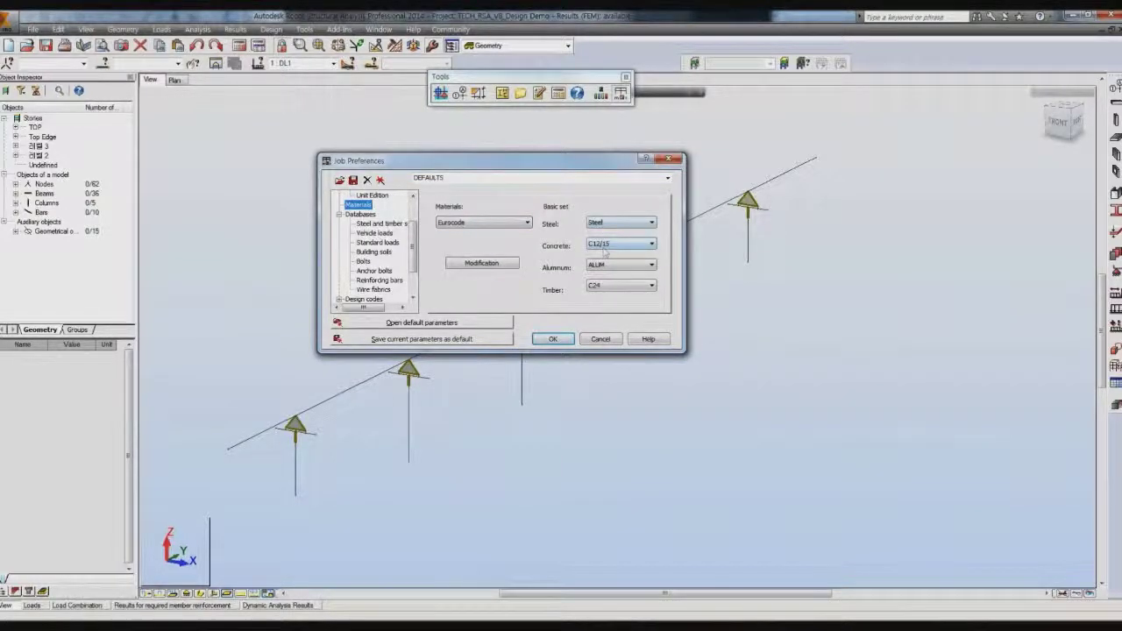
left_click(504, 225)
scroll(525, 263, "down", 2)
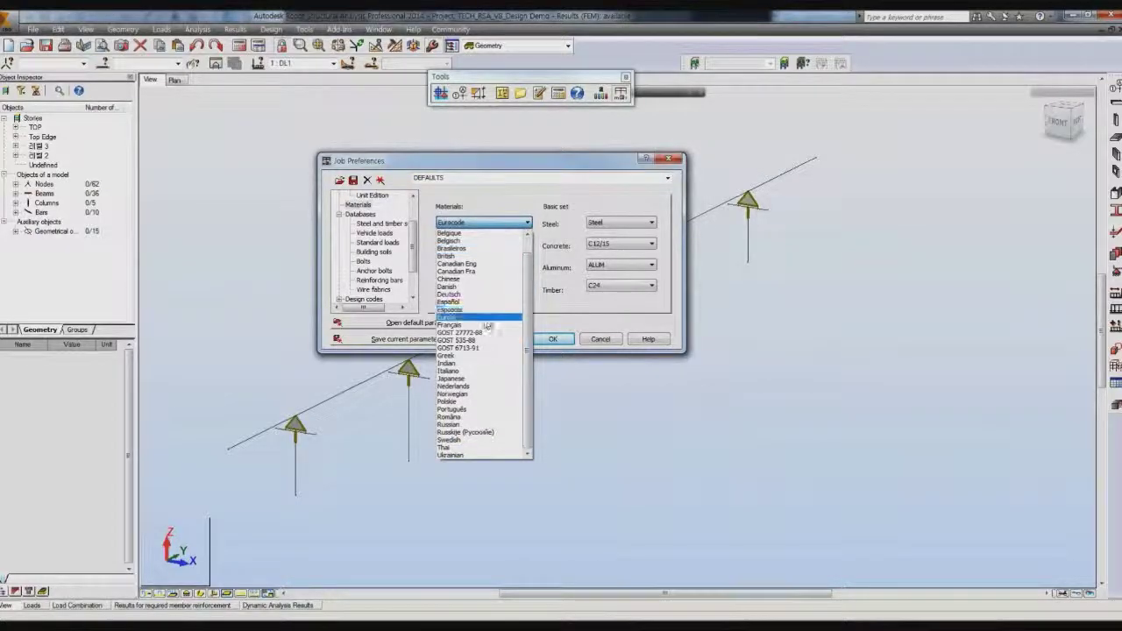
left_click(489, 218)
- Examine the steel and timber section databases that can be declared, without adding one
left_click(386, 225)
left_click(369, 214)
left_click(375, 224)
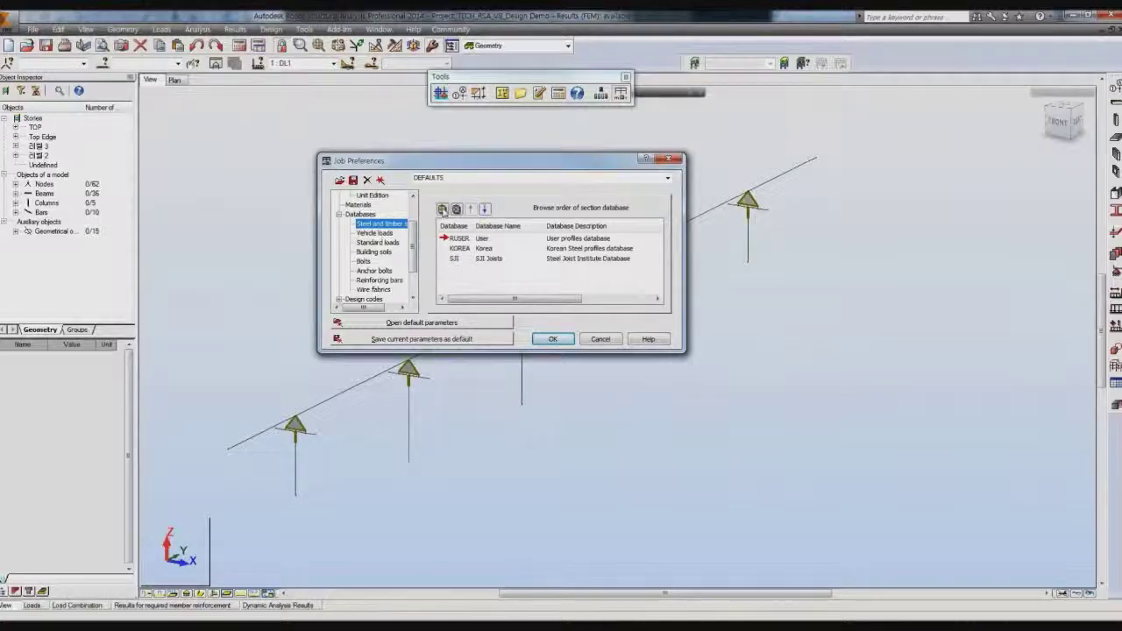
left_click(443, 209)
left_click(549, 232)
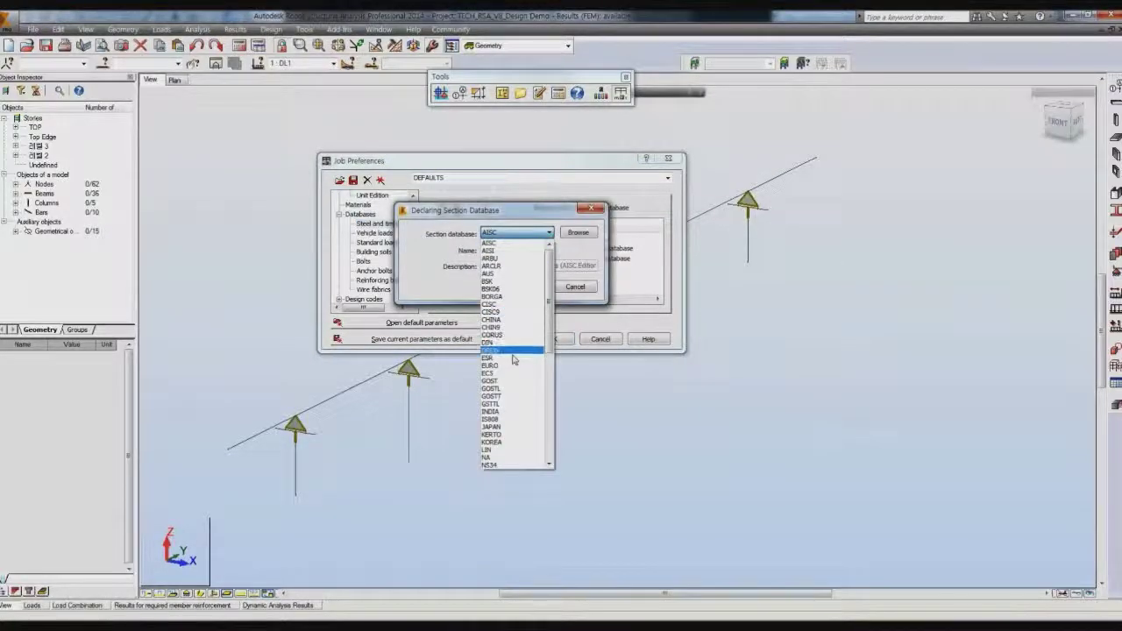
left_click(594, 211)
left_click(595, 210)
- Examine the design codes for structures and loads, including the code combination options, and leave the job preferences without saving
left_click(340, 215)
left_click(363, 262)
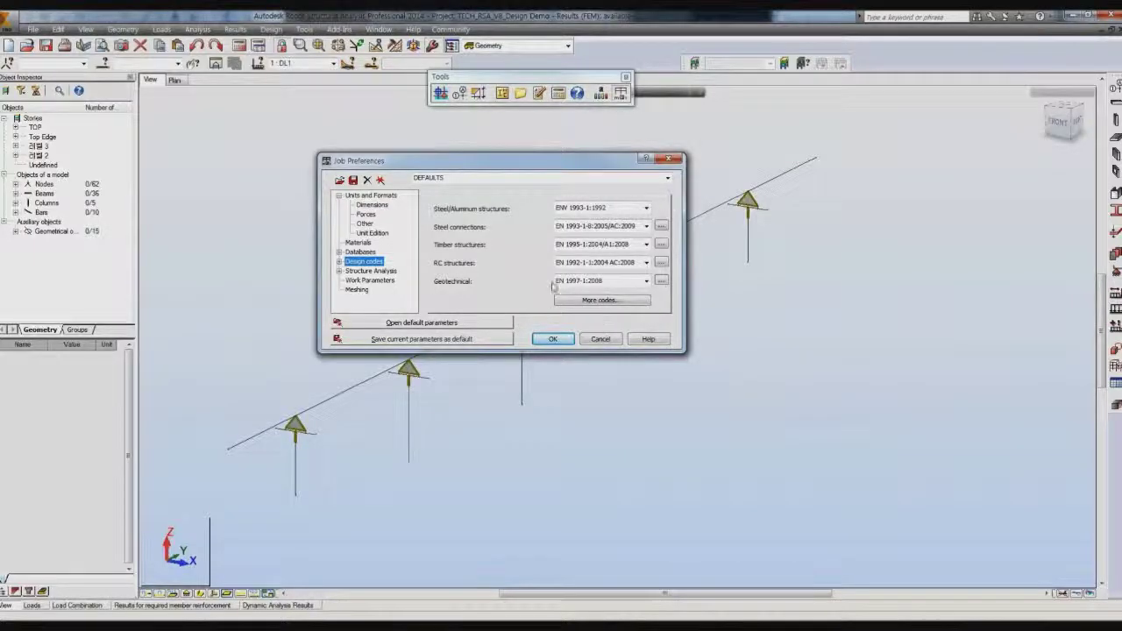
double_click(377, 262)
left_click(363, 271)
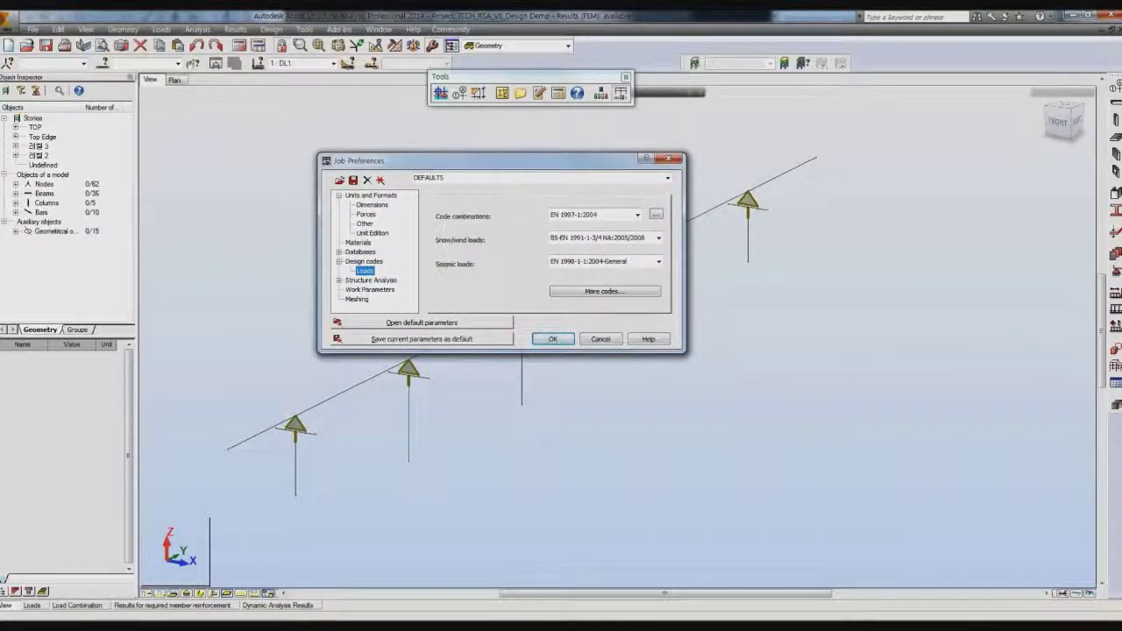
left_click(637, 215)
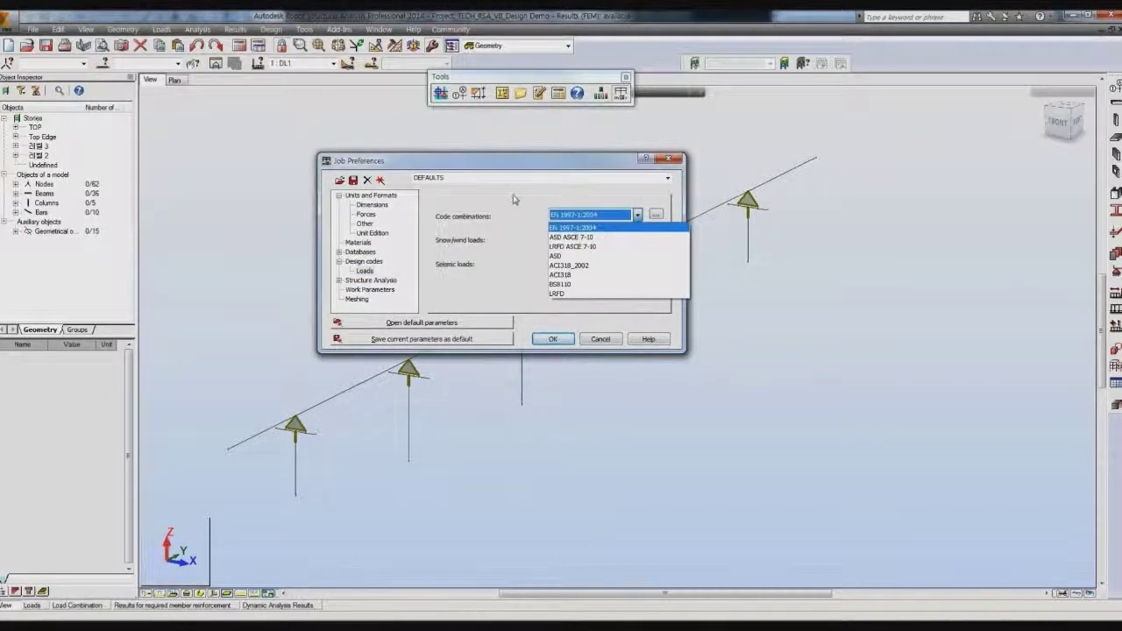
left_click(530, 275)
left_click(599, 339)
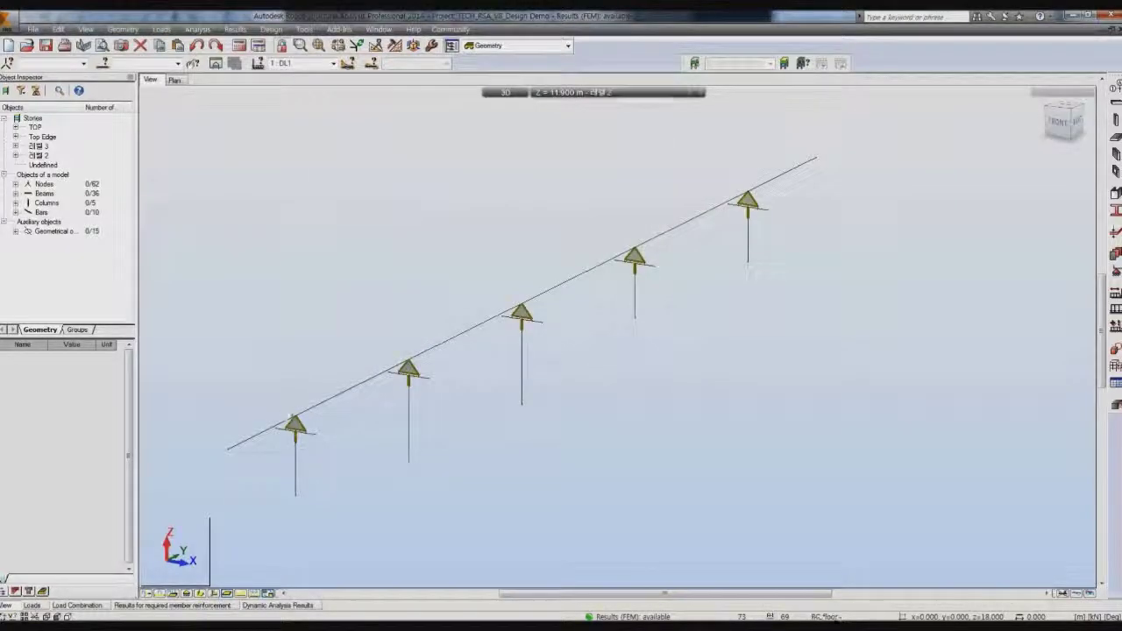
- Start provided reinforcement of RC elements for the first pier column, accepting all simple load cases and the EN 1990:2002 combination regulation
left_click(296, 463)
left_click(271, 29)
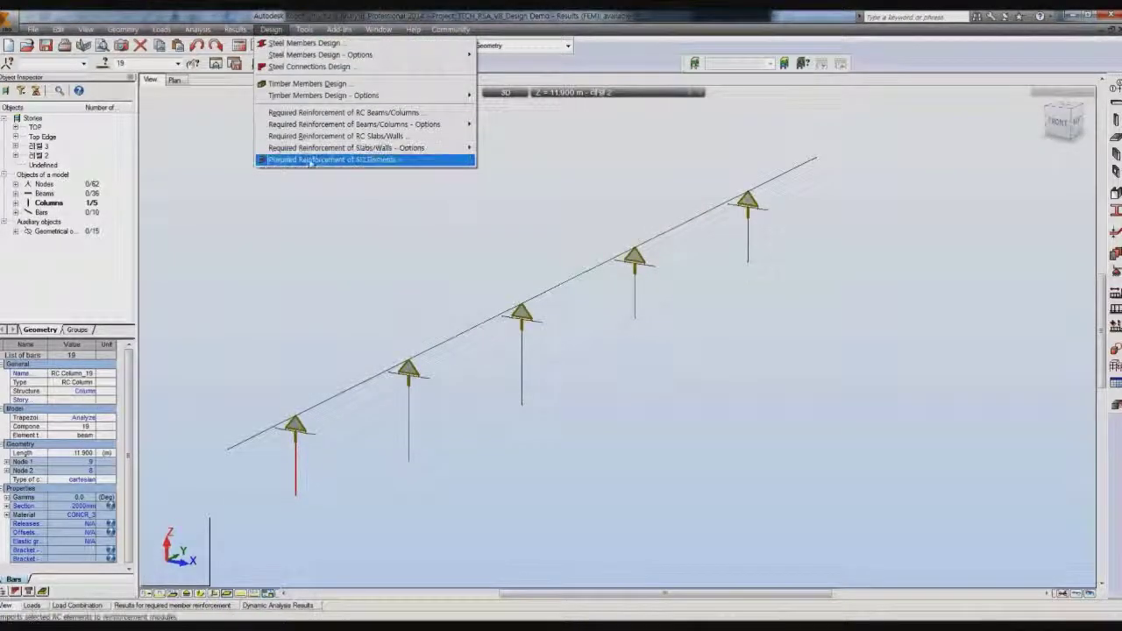
left_click(351, 160)
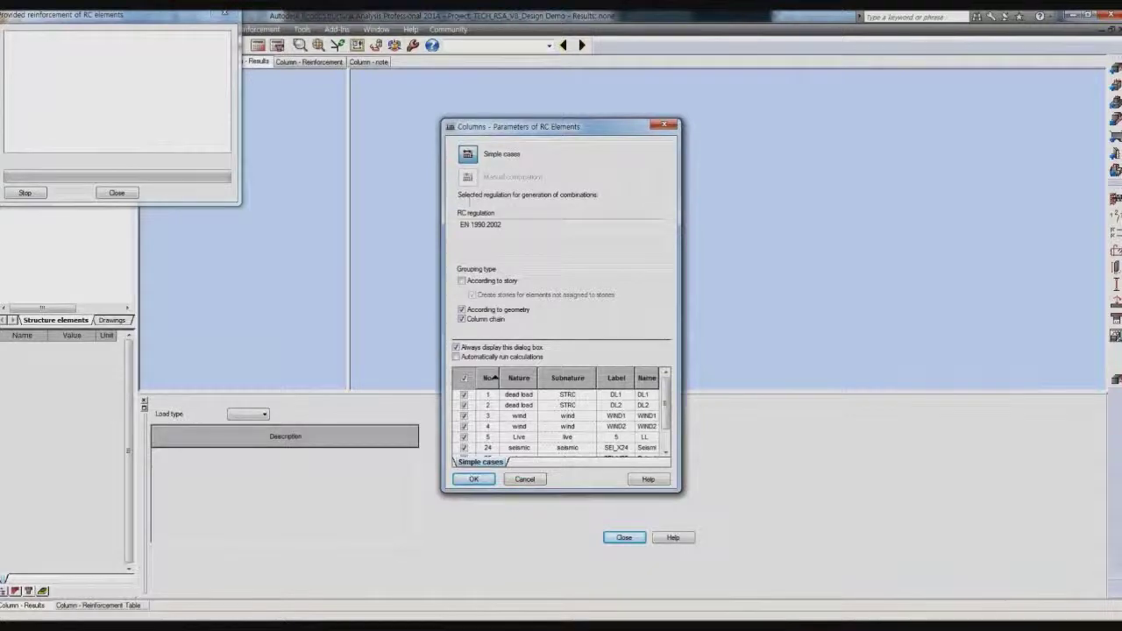
left_click_drag(668, 398, 669, 427)
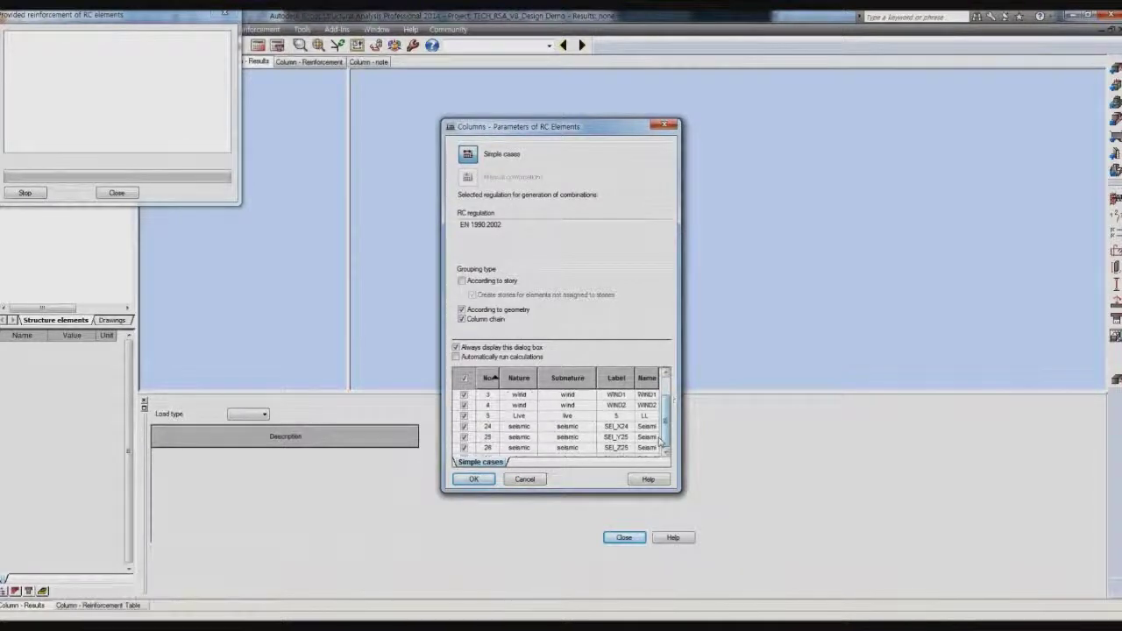
left_click(469, 225)
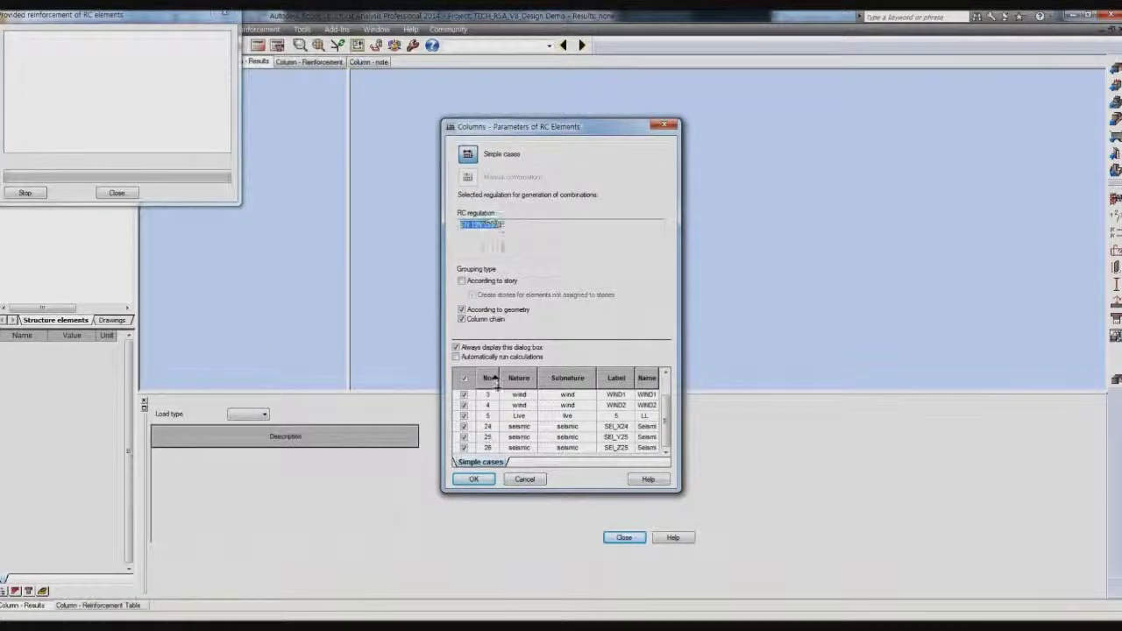
left_click(468, 481)
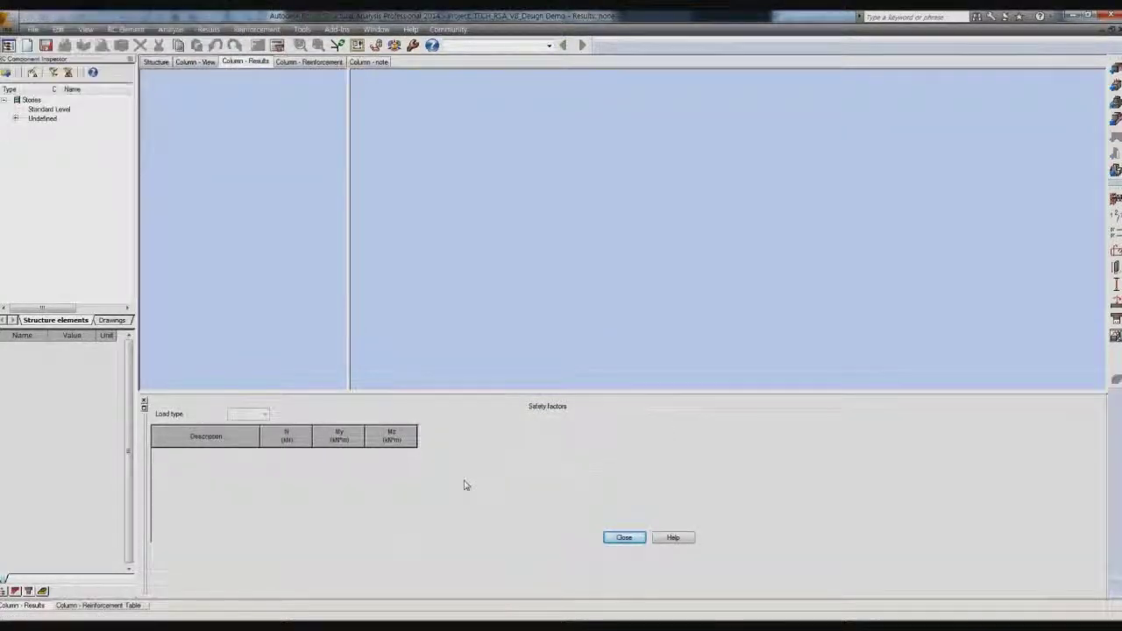
- Check the column's longitudinal bar and stirrup parameters in the column view and run the reinforcement calculation
left_click(196, 62)
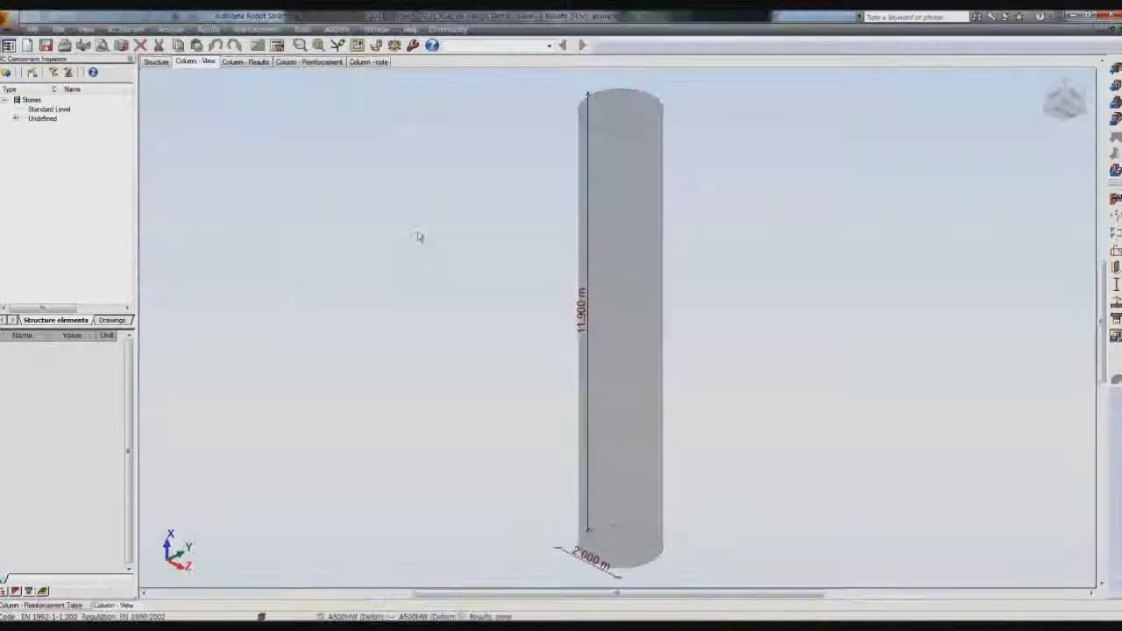
left_click(1116, 200)
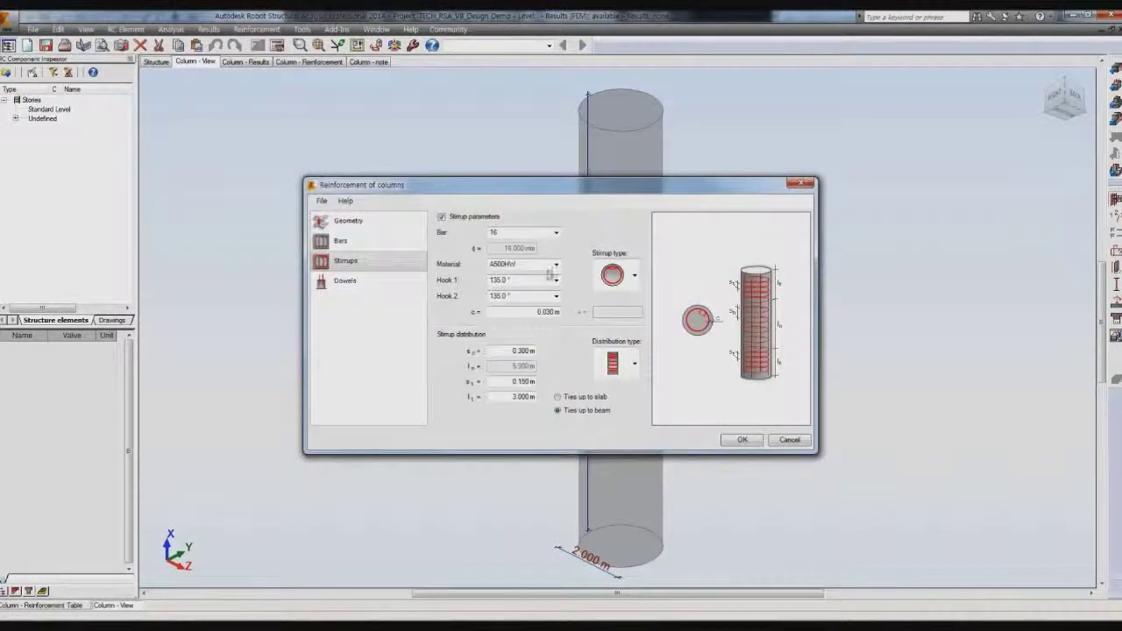
left_click(360, 242)
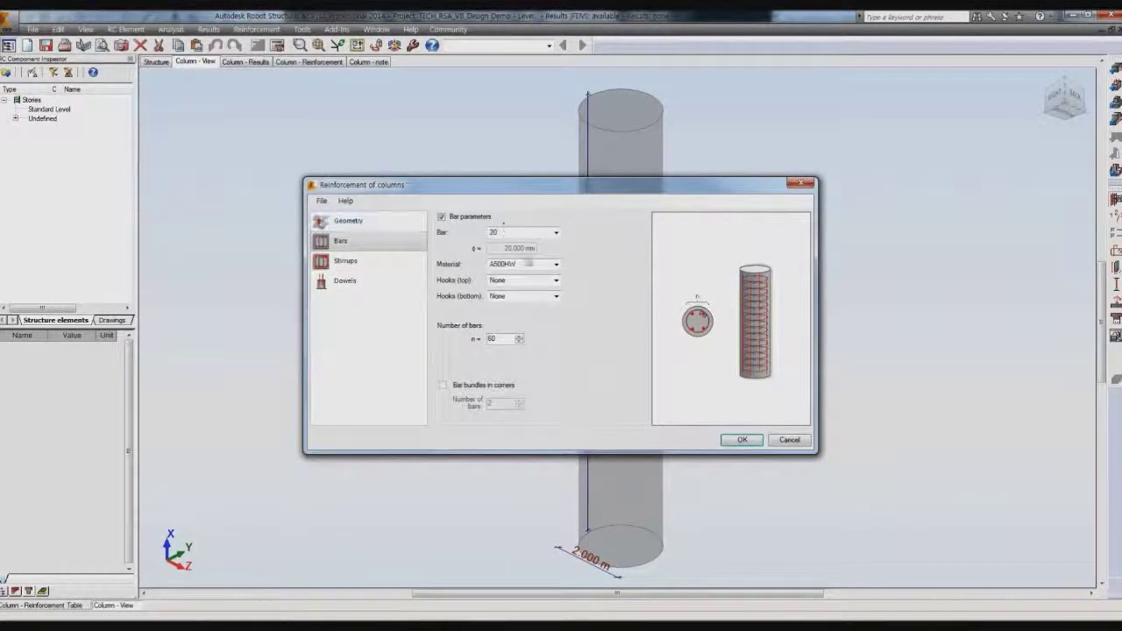
left_click(345, 260)
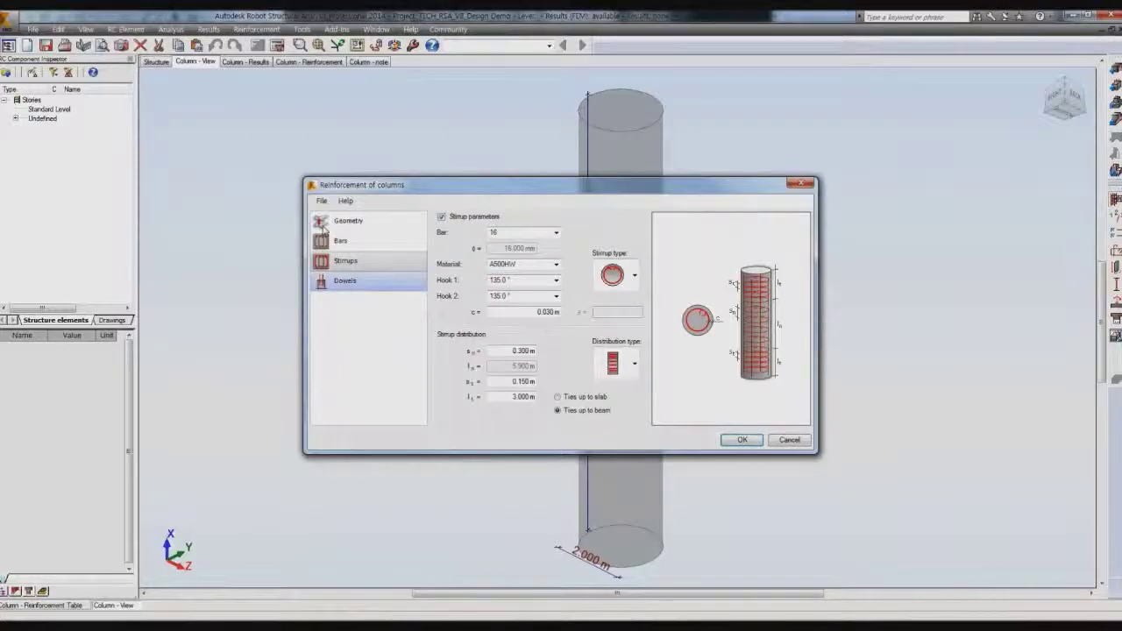
left_click(322, 201)
left_click(705, 207)
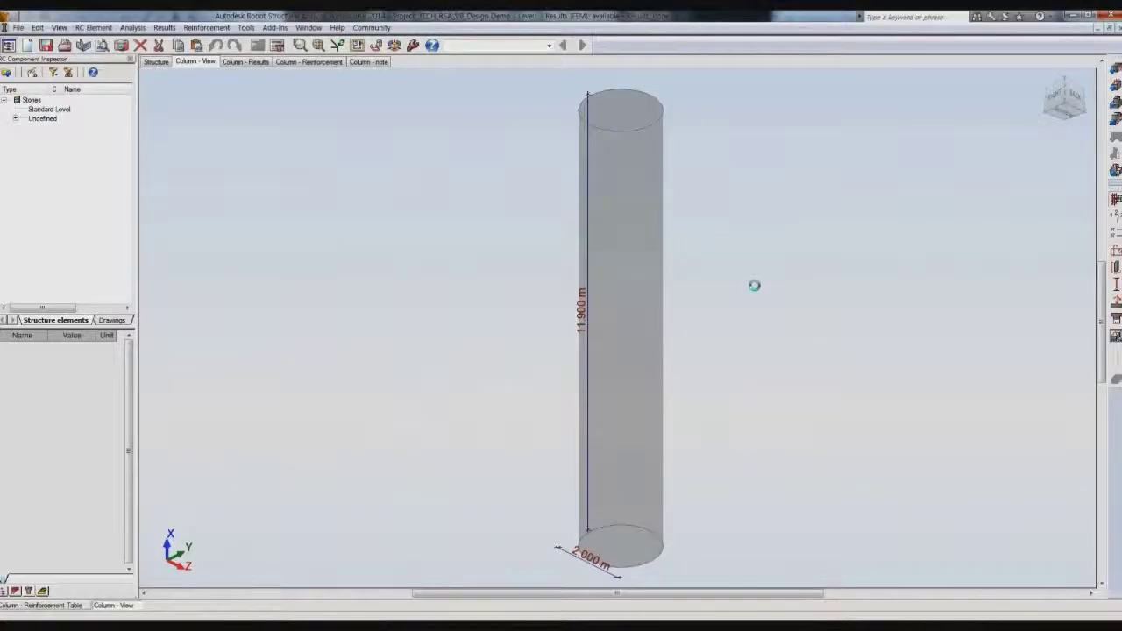
- Examine the column's ULS interaction results and safety factors for different load combinations, rotating the 3D interaction surface
left_click(246, 62)
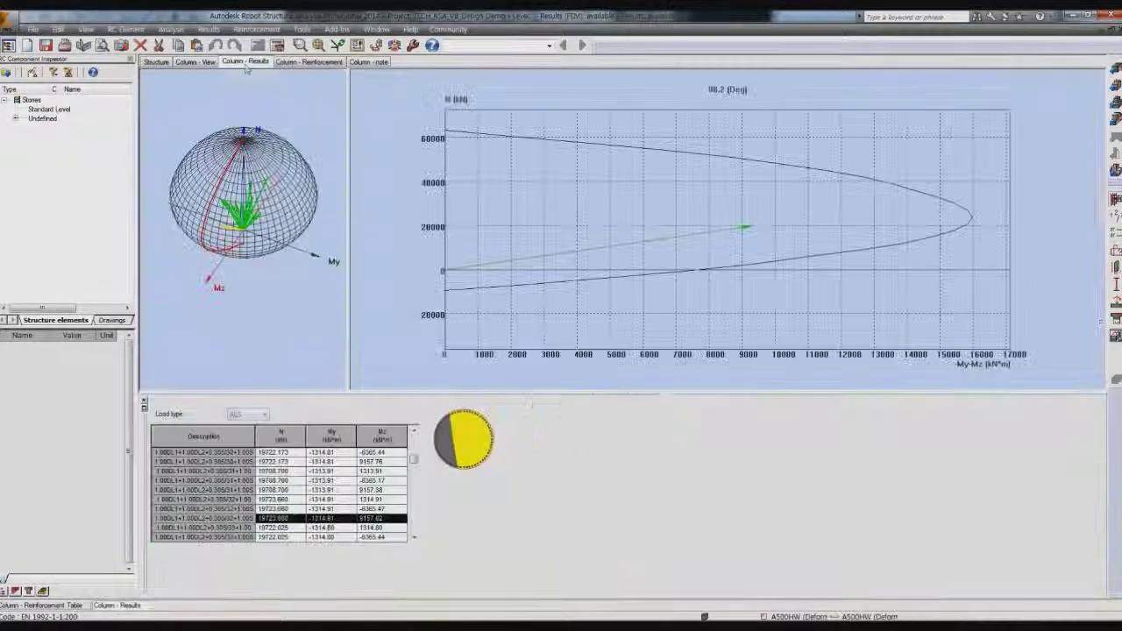
left_click(264, 414)
left_click(248, 430)
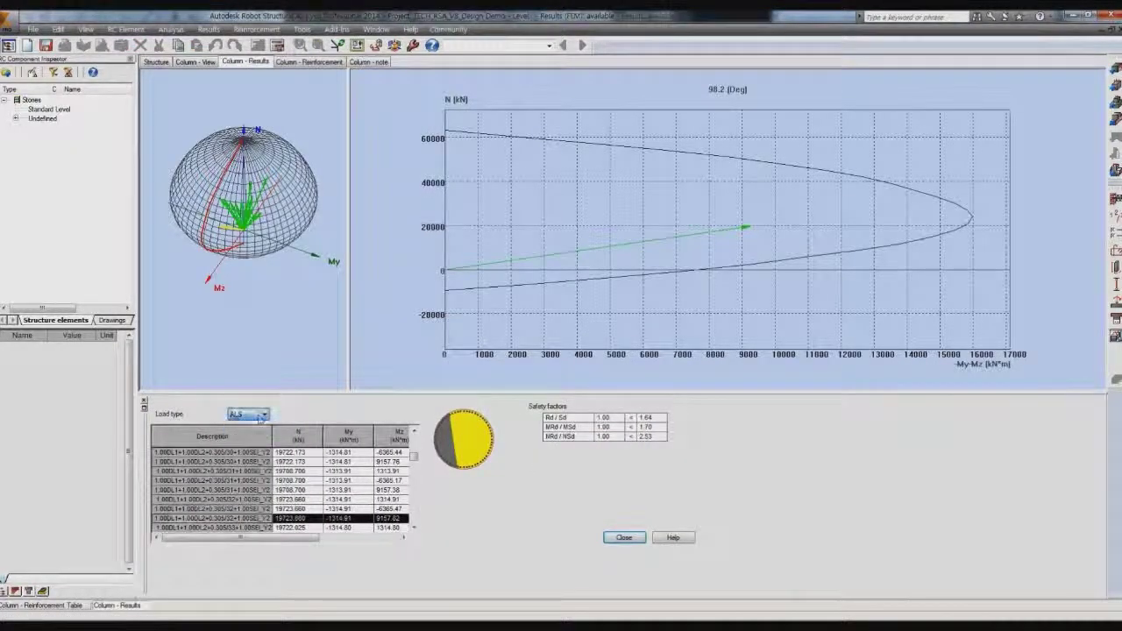
left_click(232, 452)
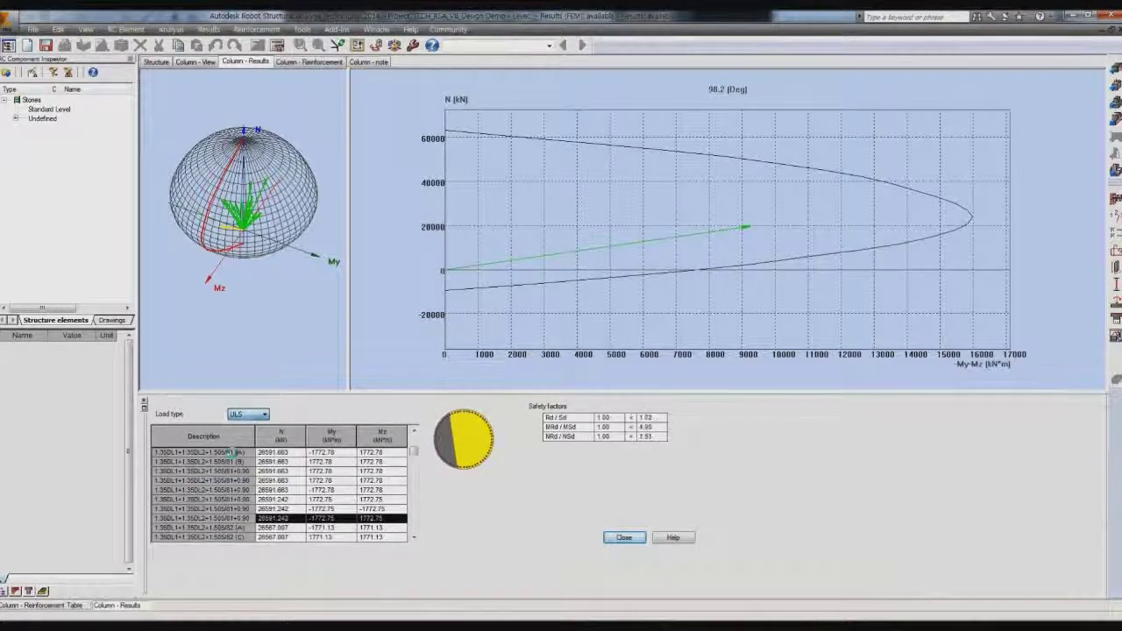
left_click(248, 481)
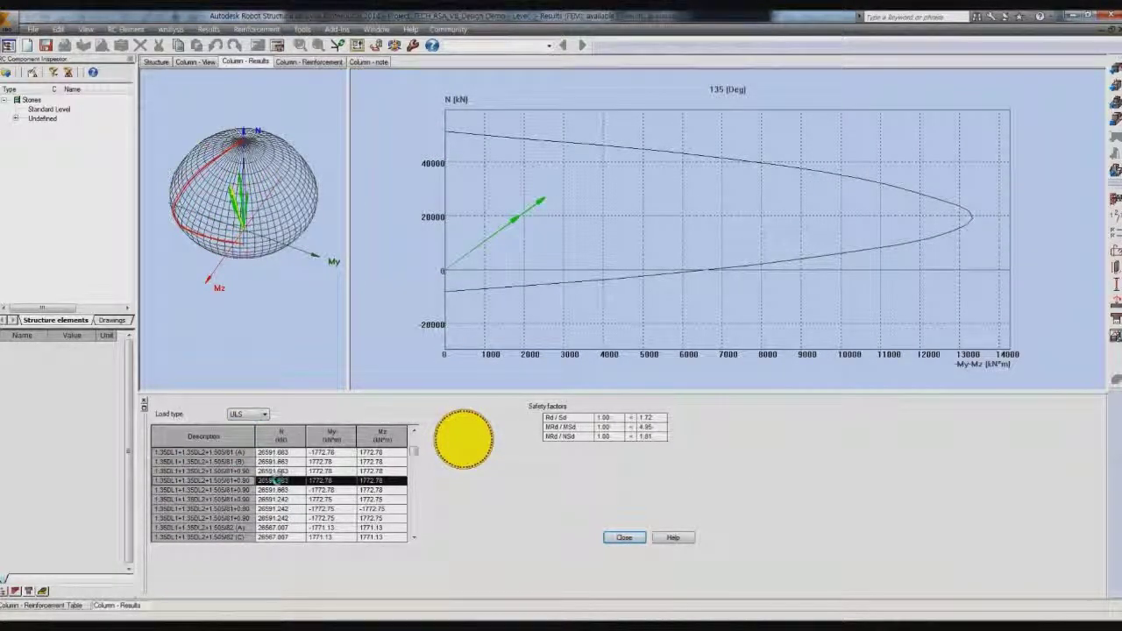
left_click(270, 518)
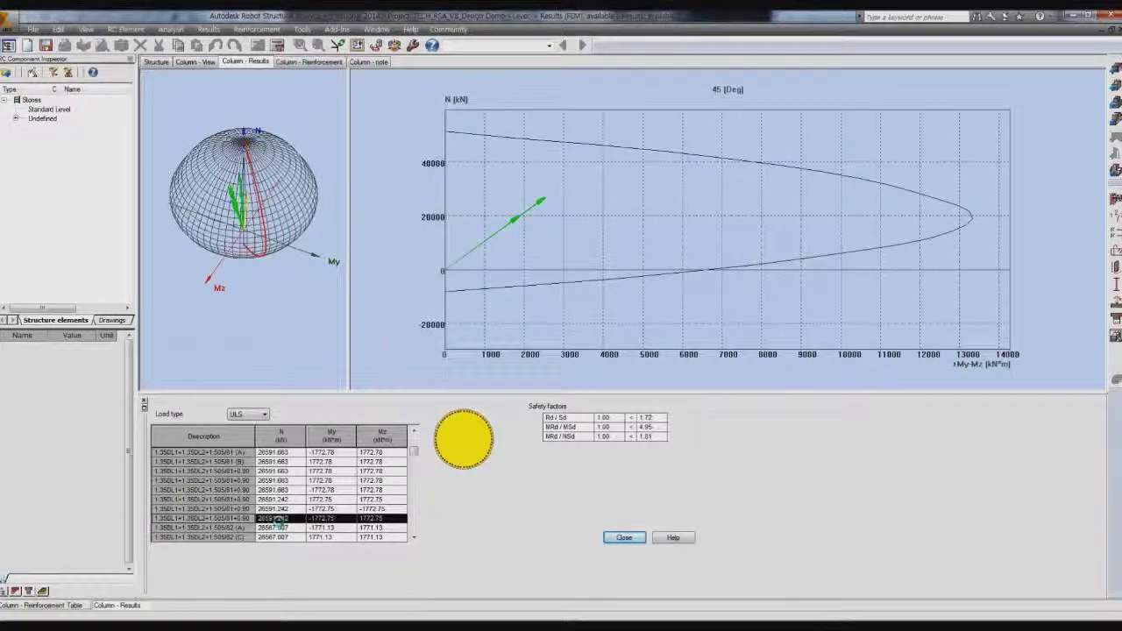
middle_click_drag(251, 206, 250, 237)
middle_click_drag(209, 205, 246, 218, "shift")
- View the column reinforcement and read the calculation note's material, geometry, calculation option and load sections
left_click(302, 62)
left_click(708, 238)
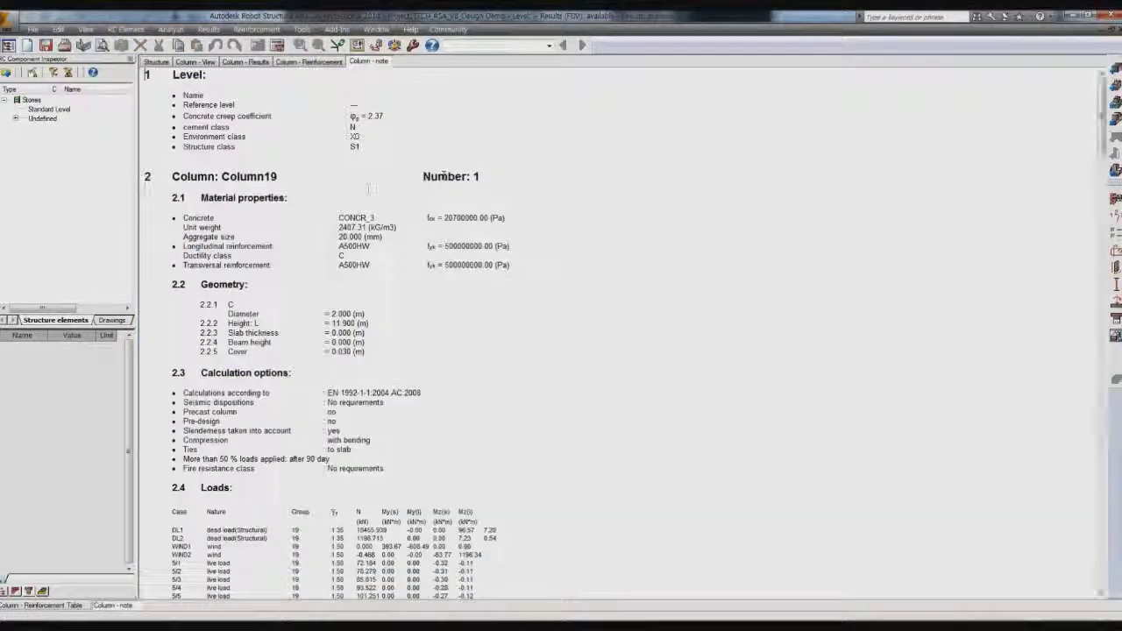
scroll(369, 157, "down", 2)
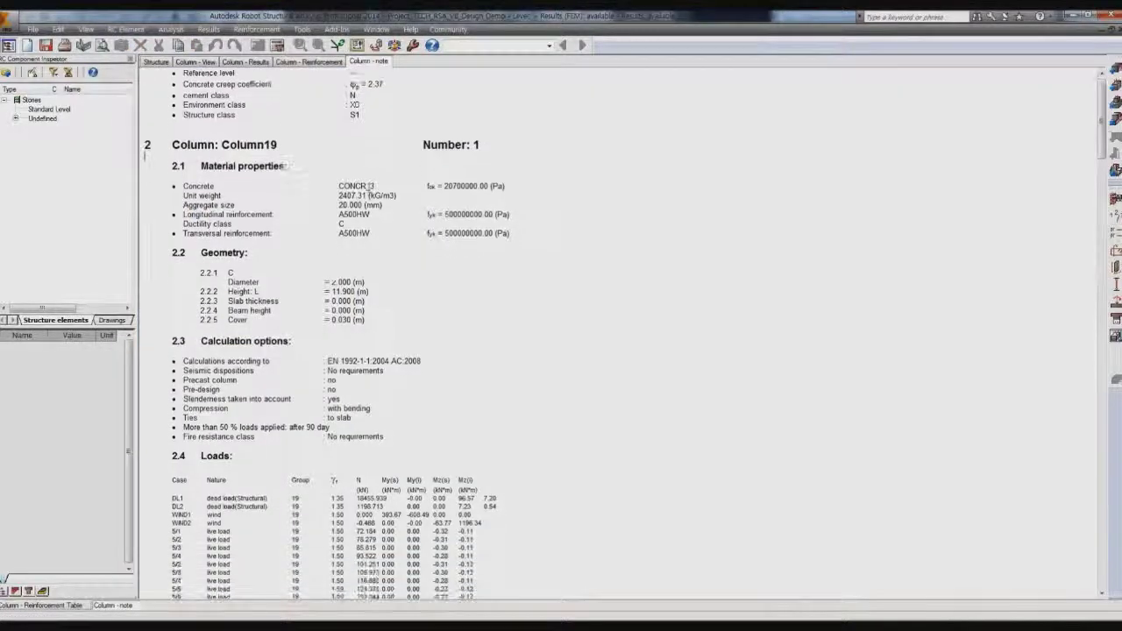
scroll(369, 156, "down", 2)
left_click_drag(327, 207, 422, 208)
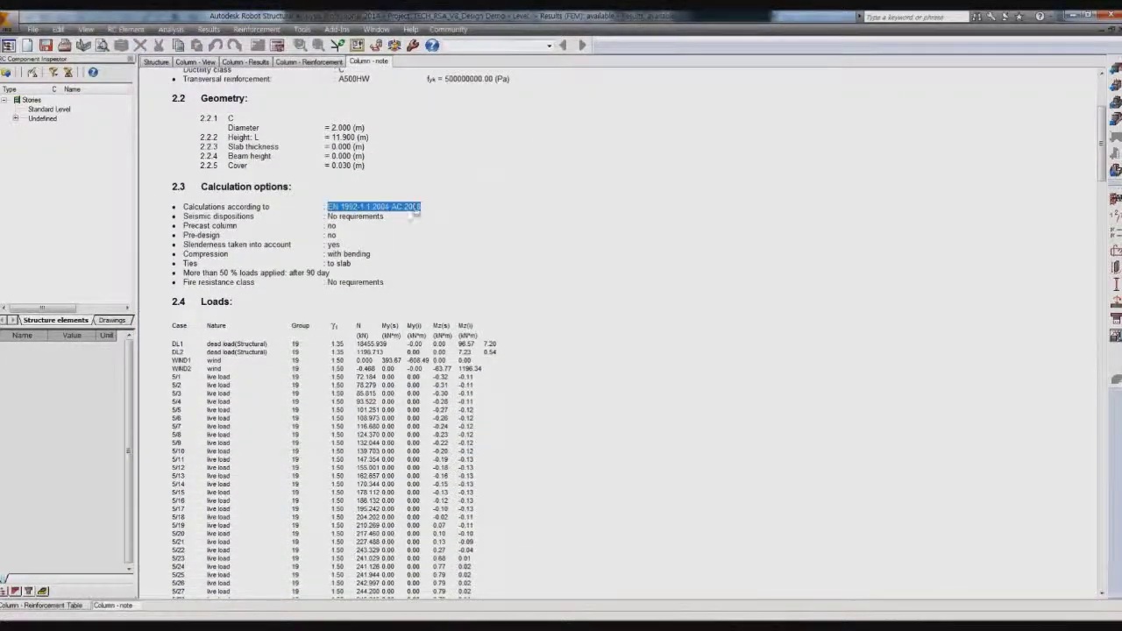
scroll(410, 212, "down", 3)
scroll(410, 212, "down", 15)
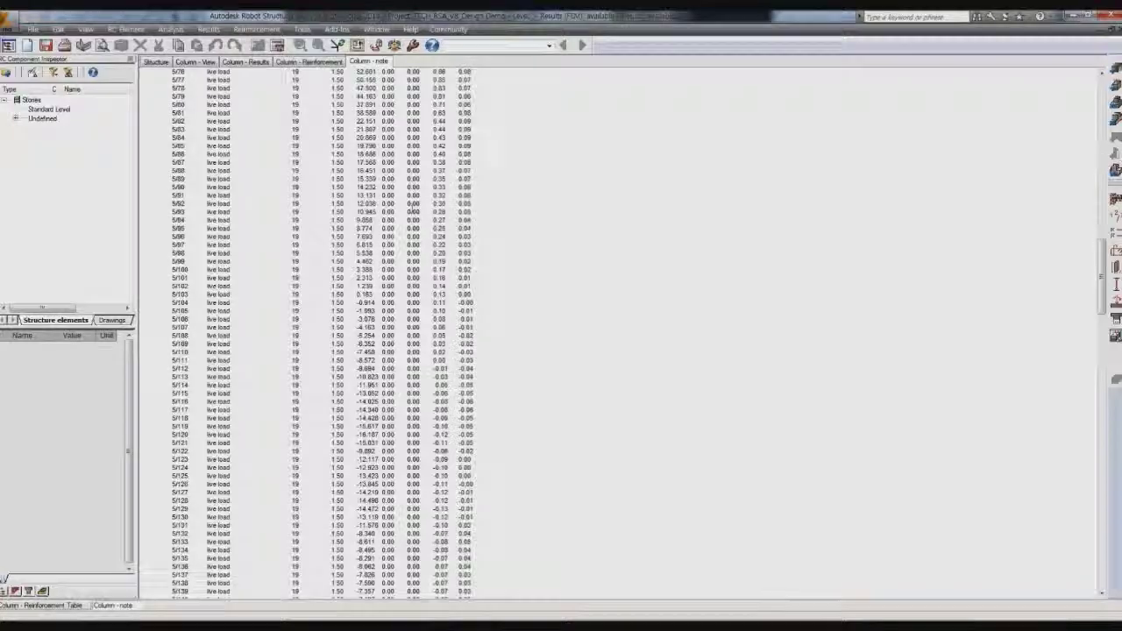
scroll(184, 373, "down", 20)
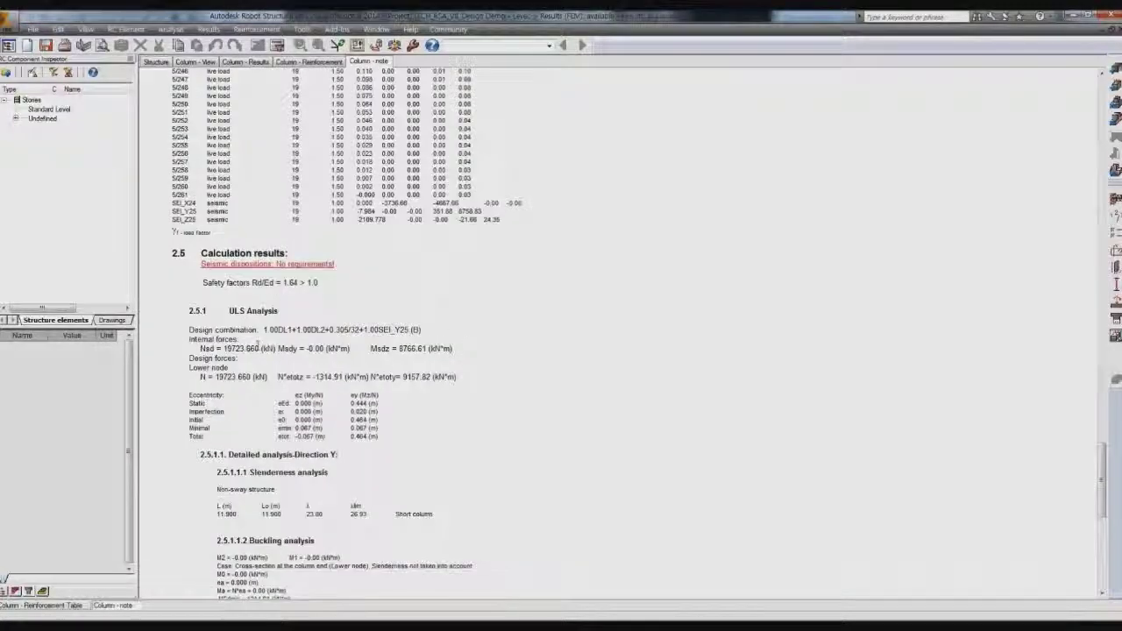
- Read the note's design forces, slenderness and buckling analyses, provided reinforcement and material survey
left_click_drag(184, 373, 273, 386)
left_click(348, 399)
scroll(345, 395, "down", 3)
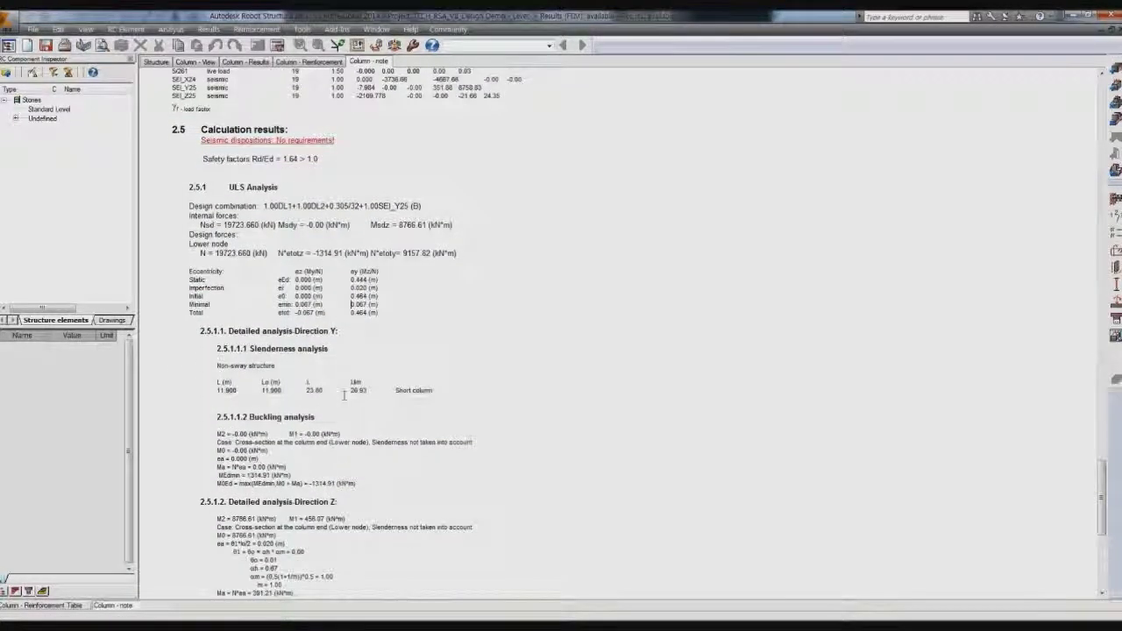
scroll(344, 397, "down", 15)
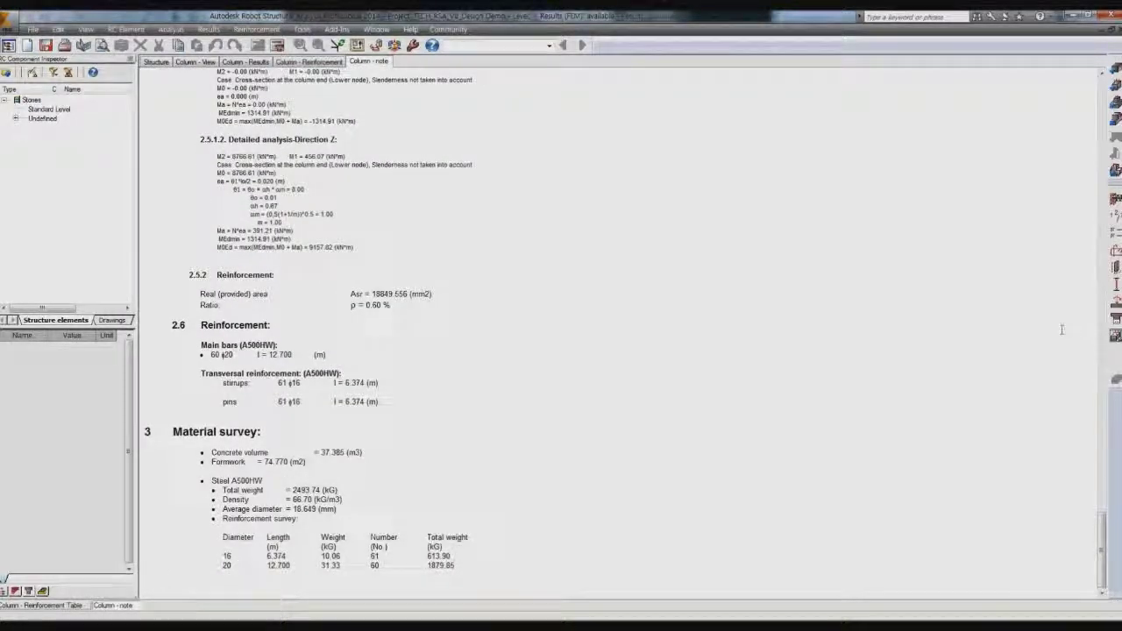
- Generate the final reinforcement drawing of the pier column
left_click(1116, 336)
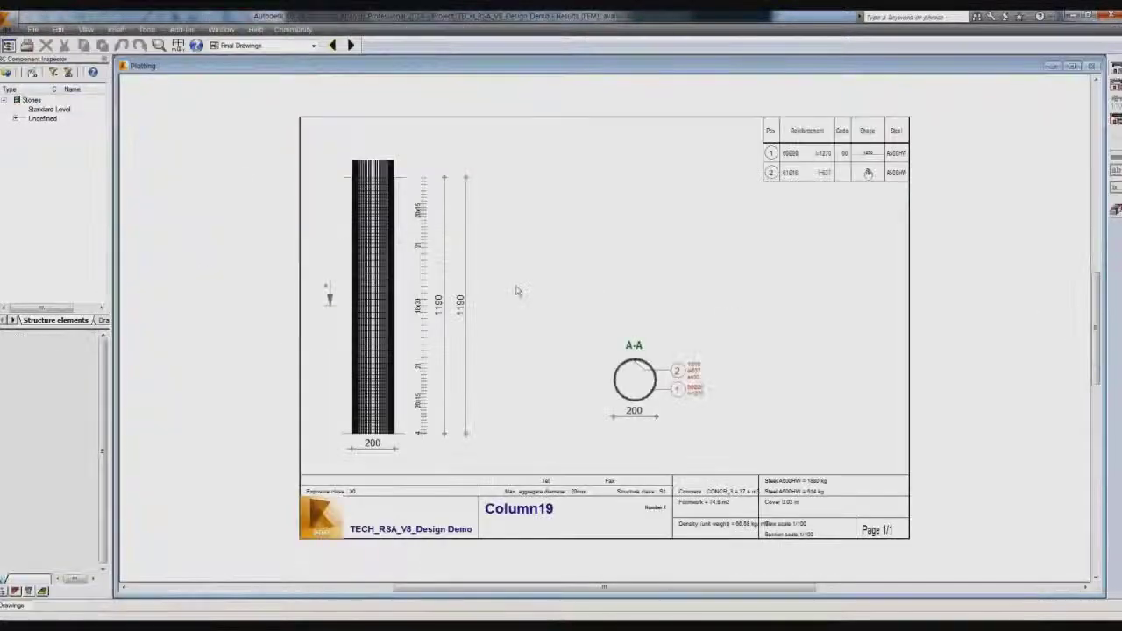